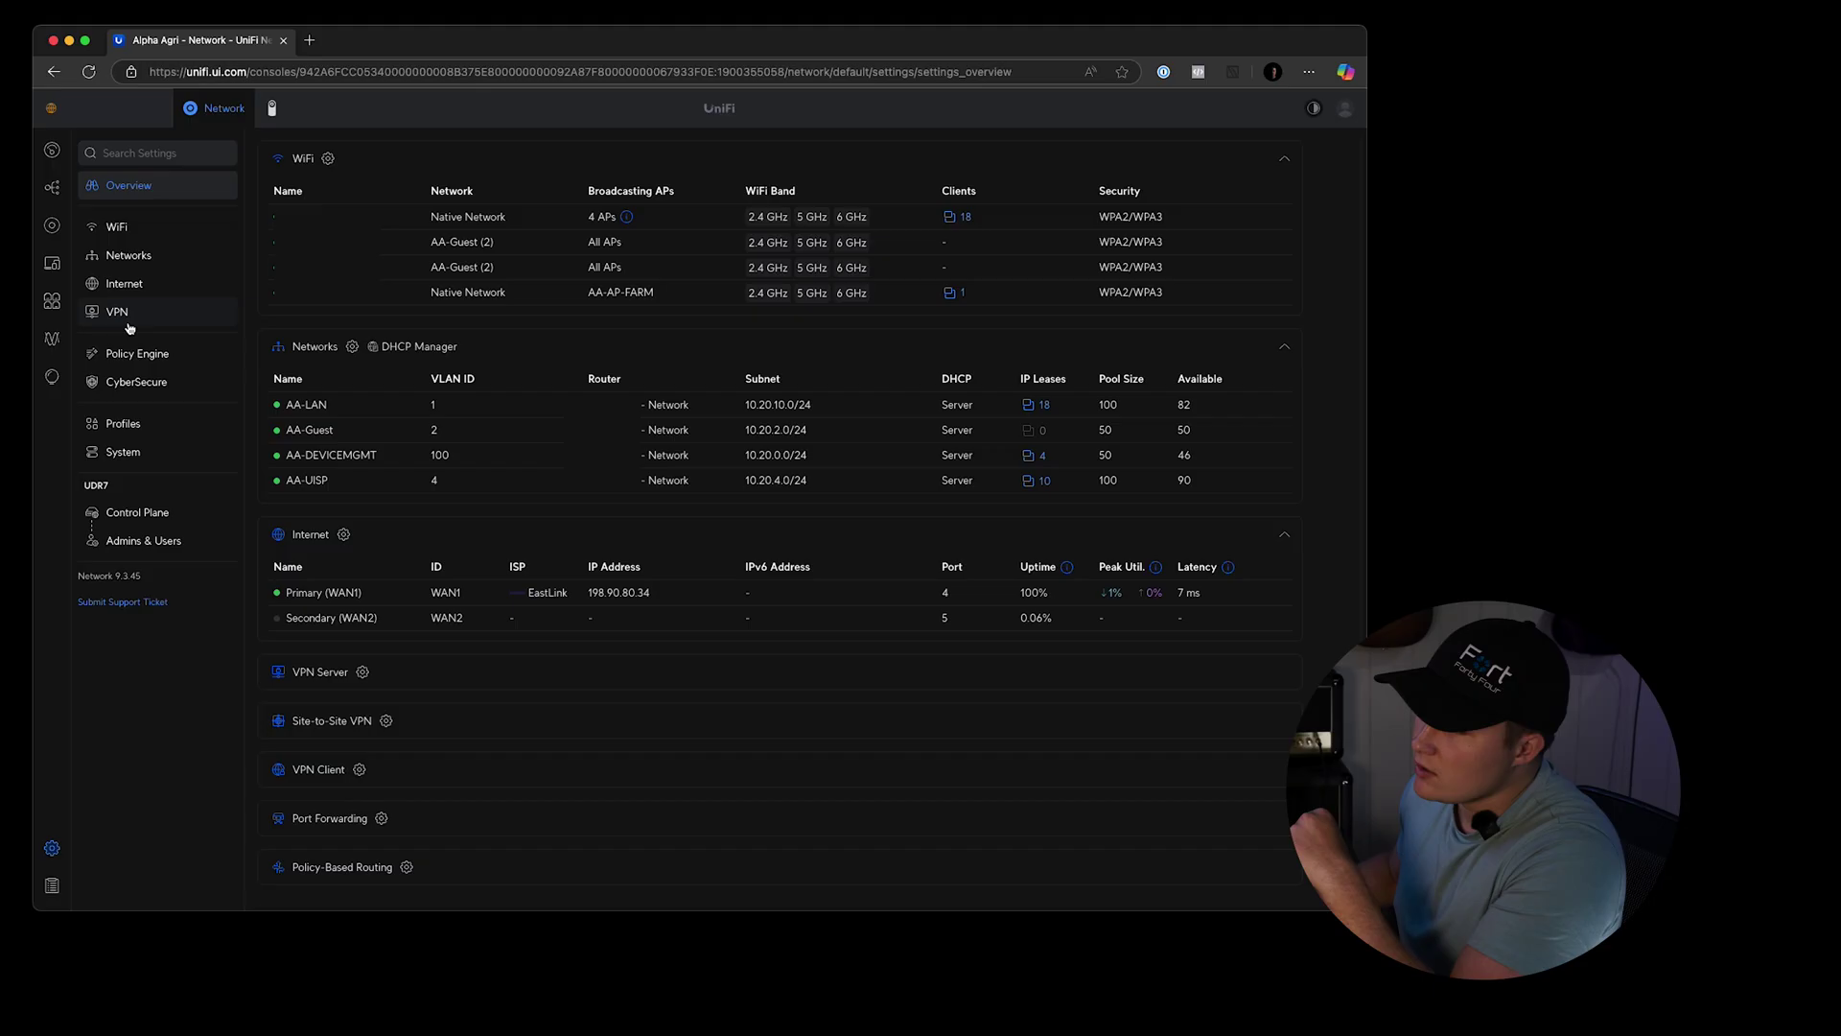
- Create a new virtual network named Guest and select its host address for editing
left_click(118, 259)
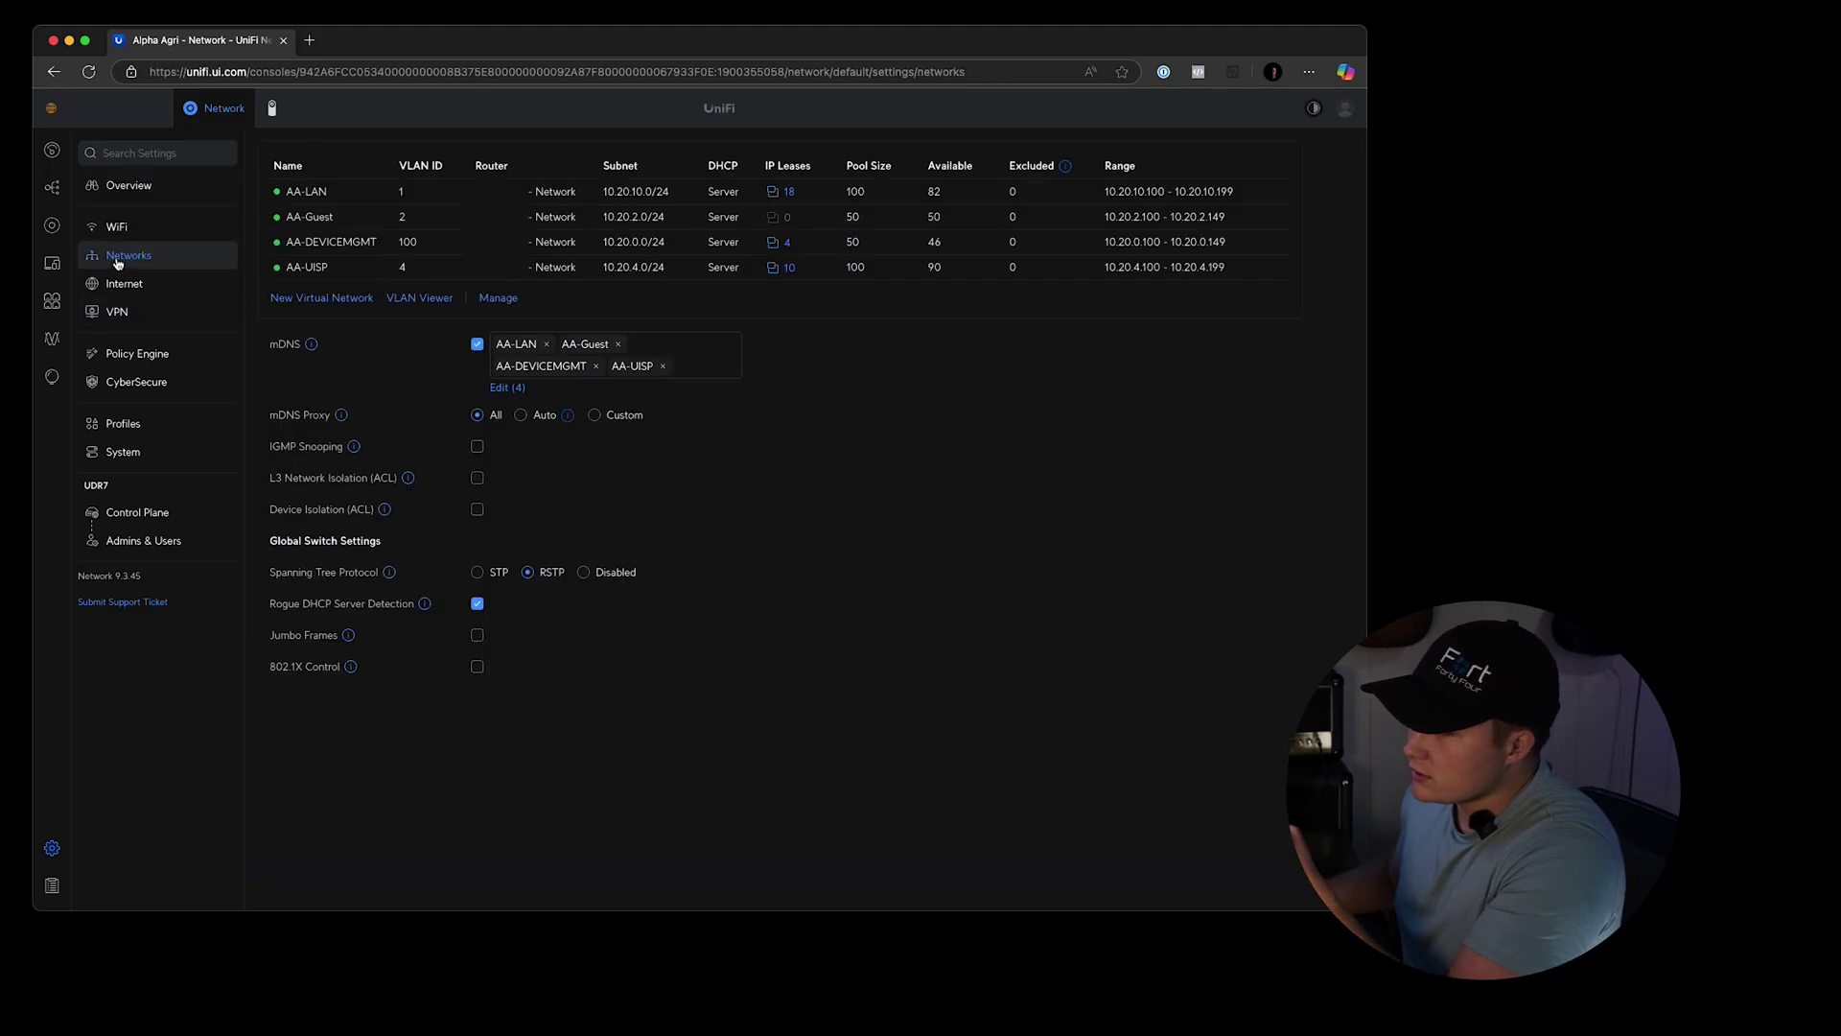
left_click(340, 304)
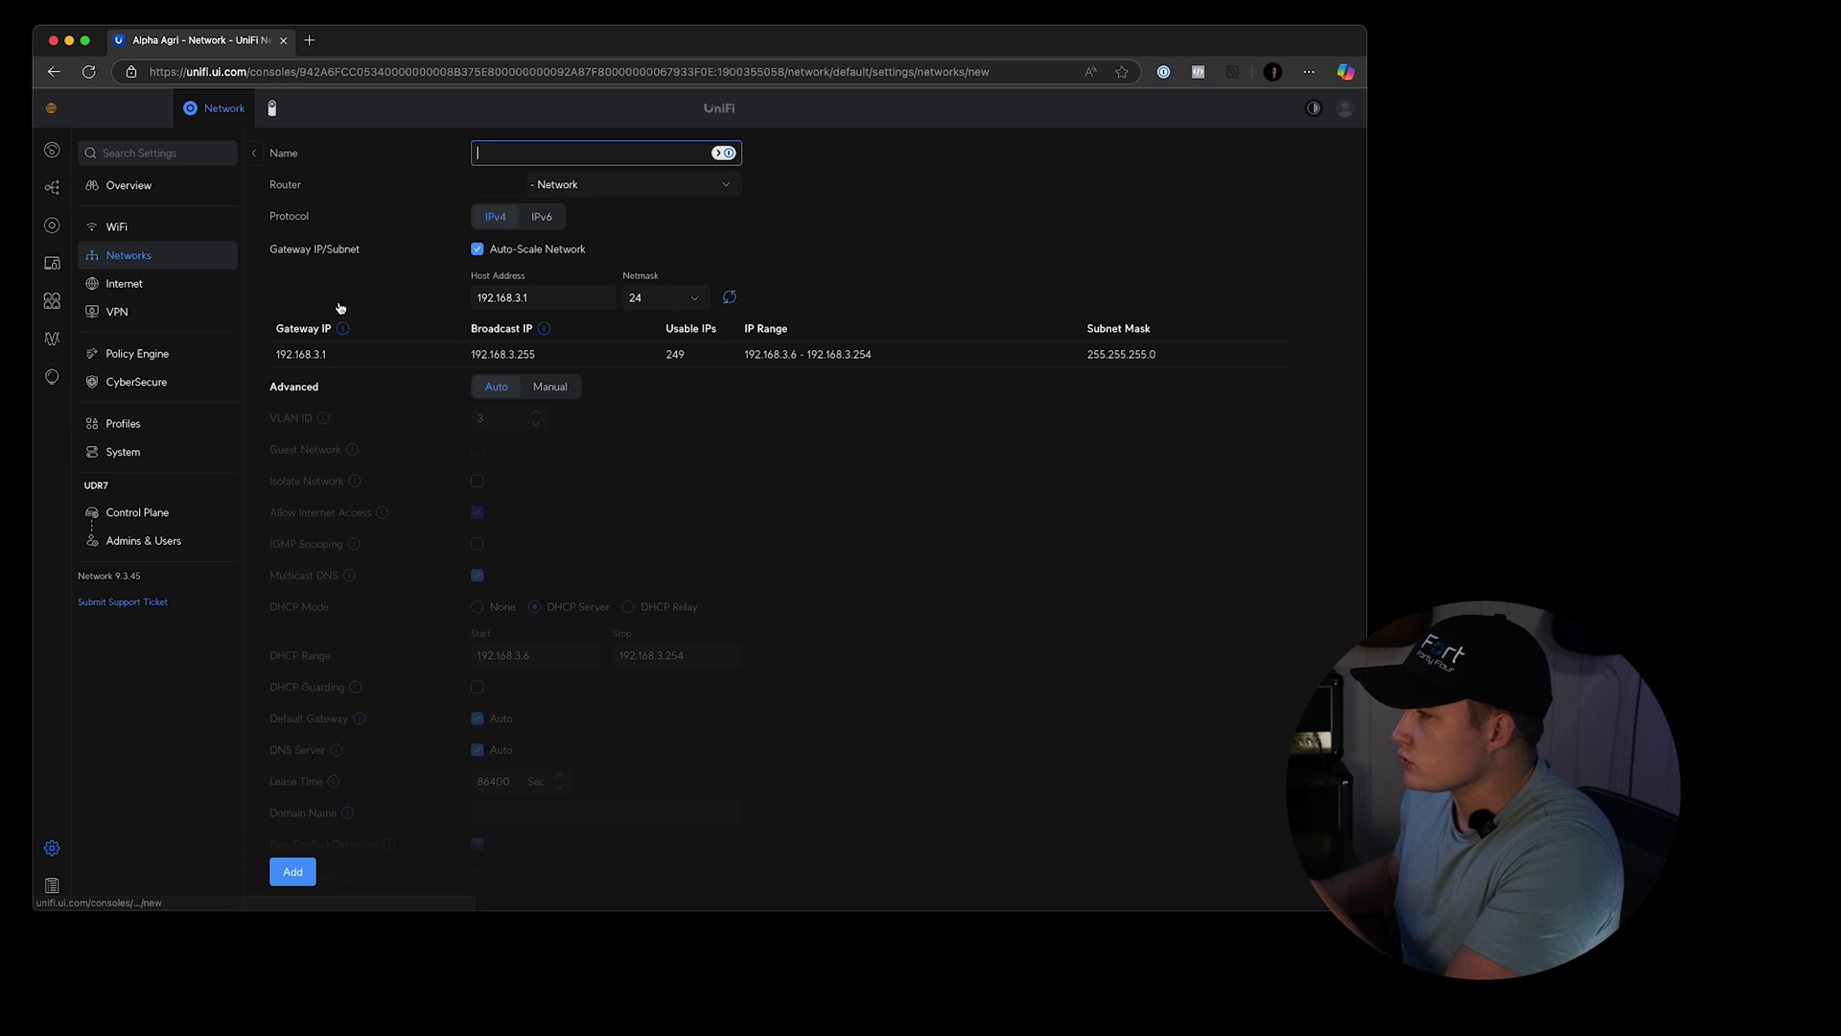
type("G")
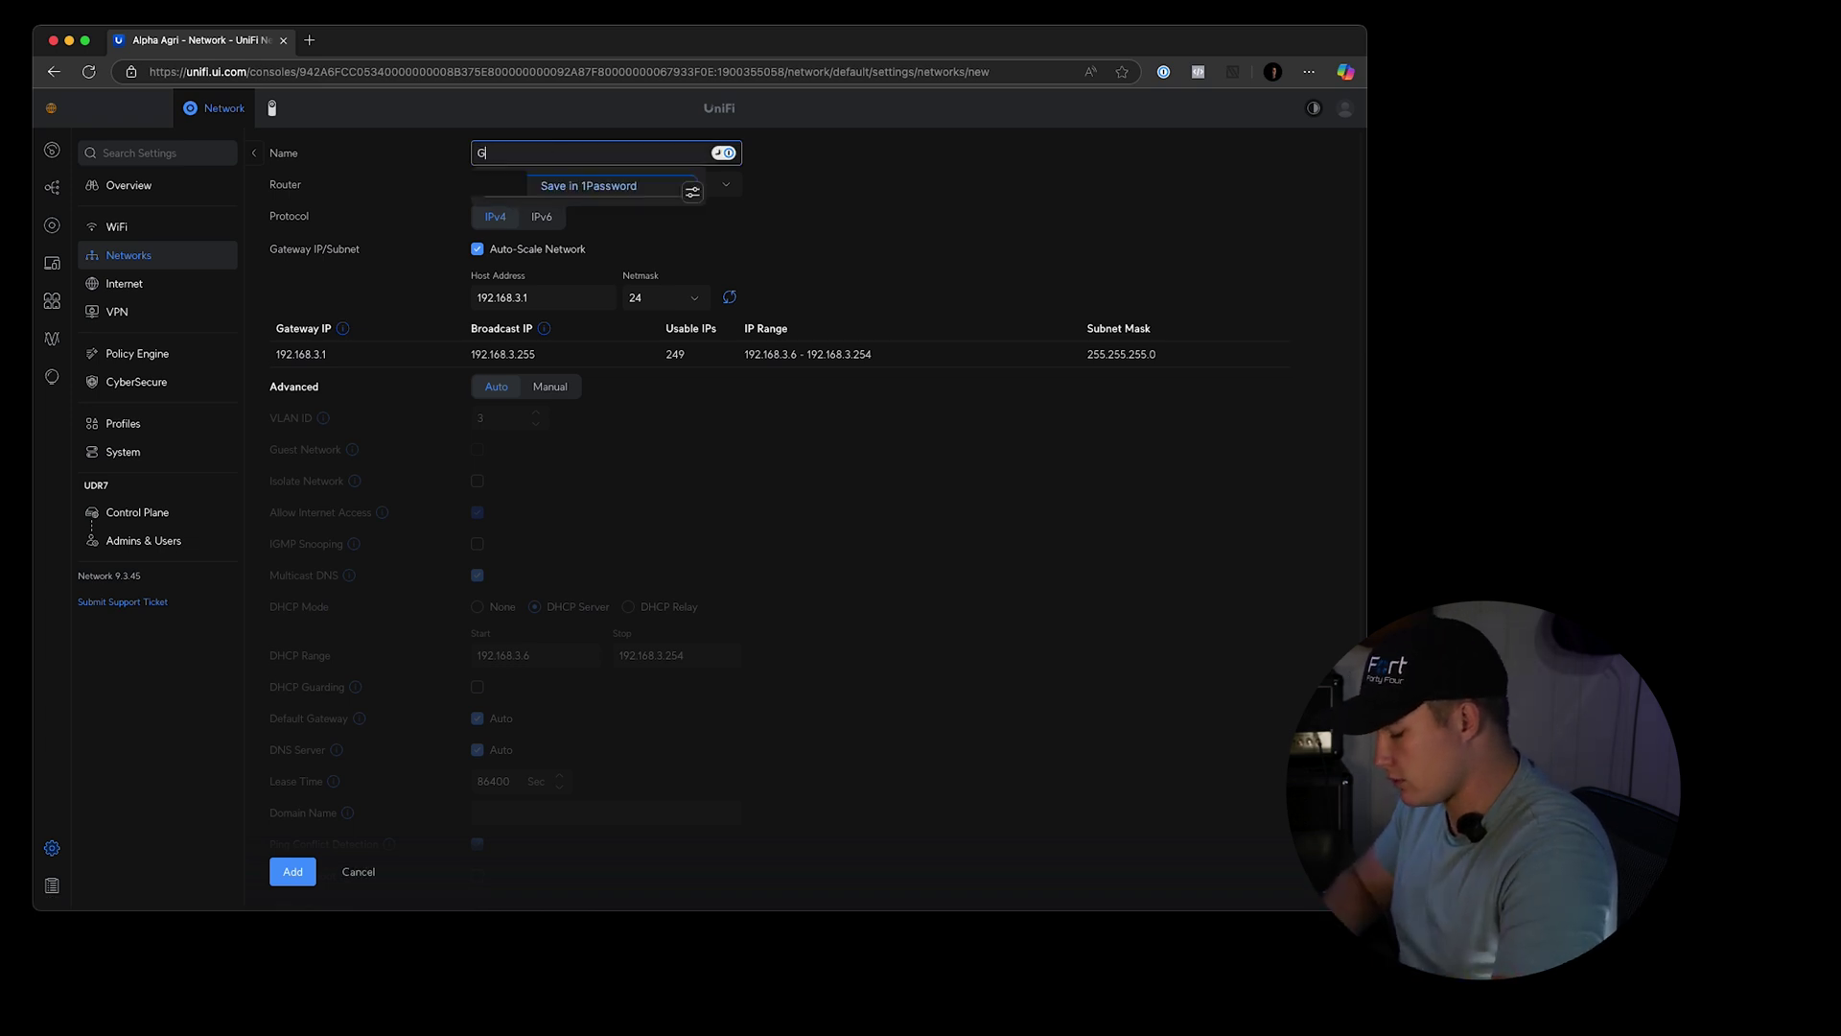
type("uest")
left_click(965, 217)
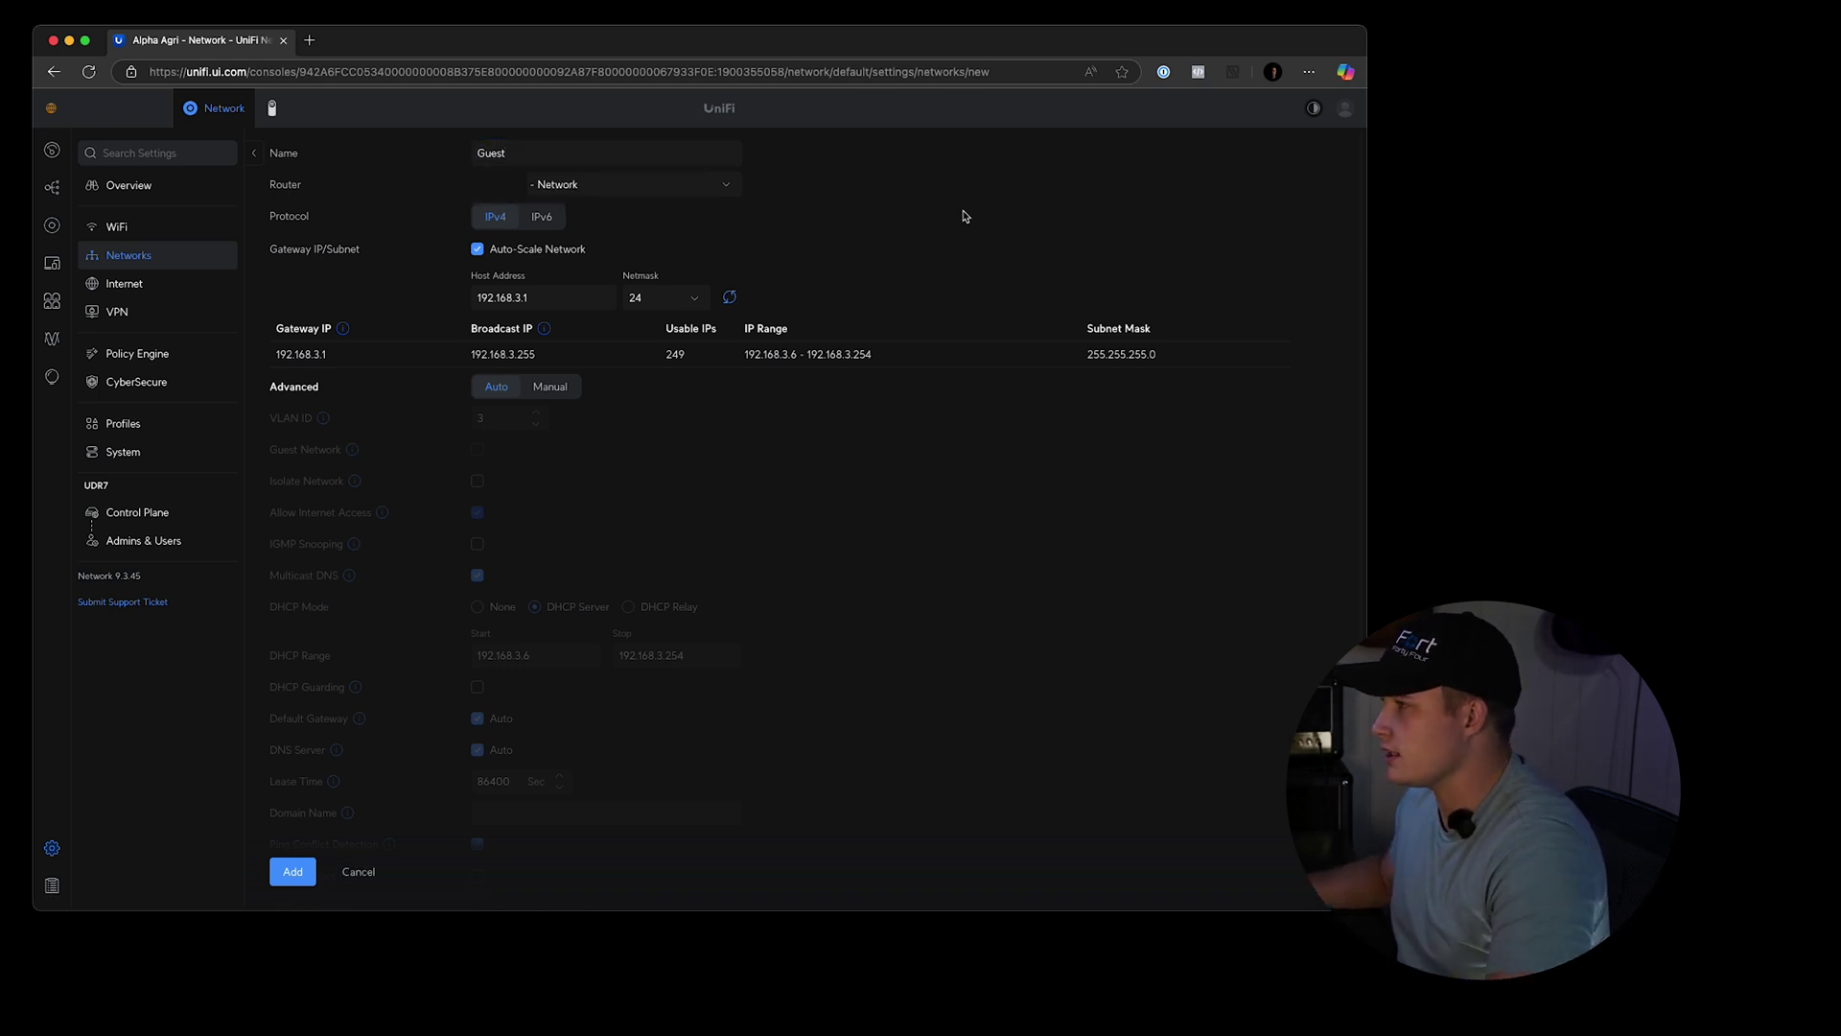
left_click_drag(561, 293, 475, 290)
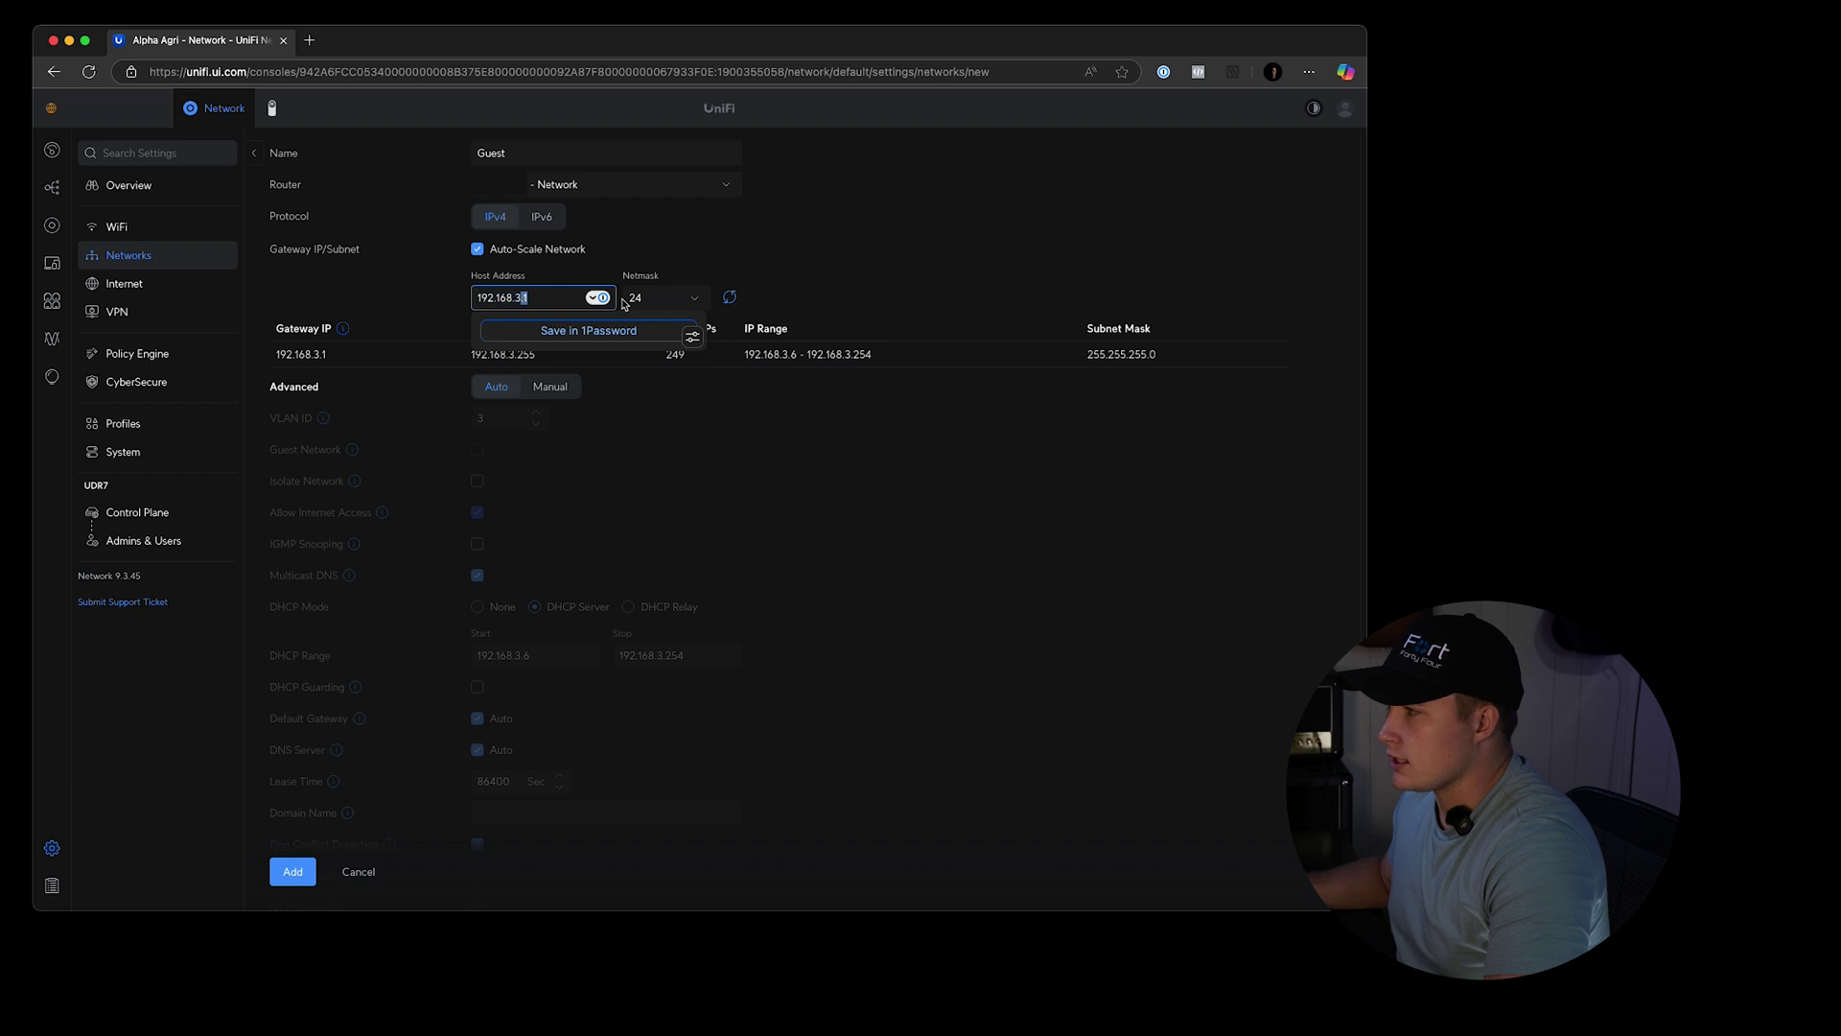
- Switch the Guest network's advanced options to Manual with Guest Network mode left enabled
left_click(794, 290)
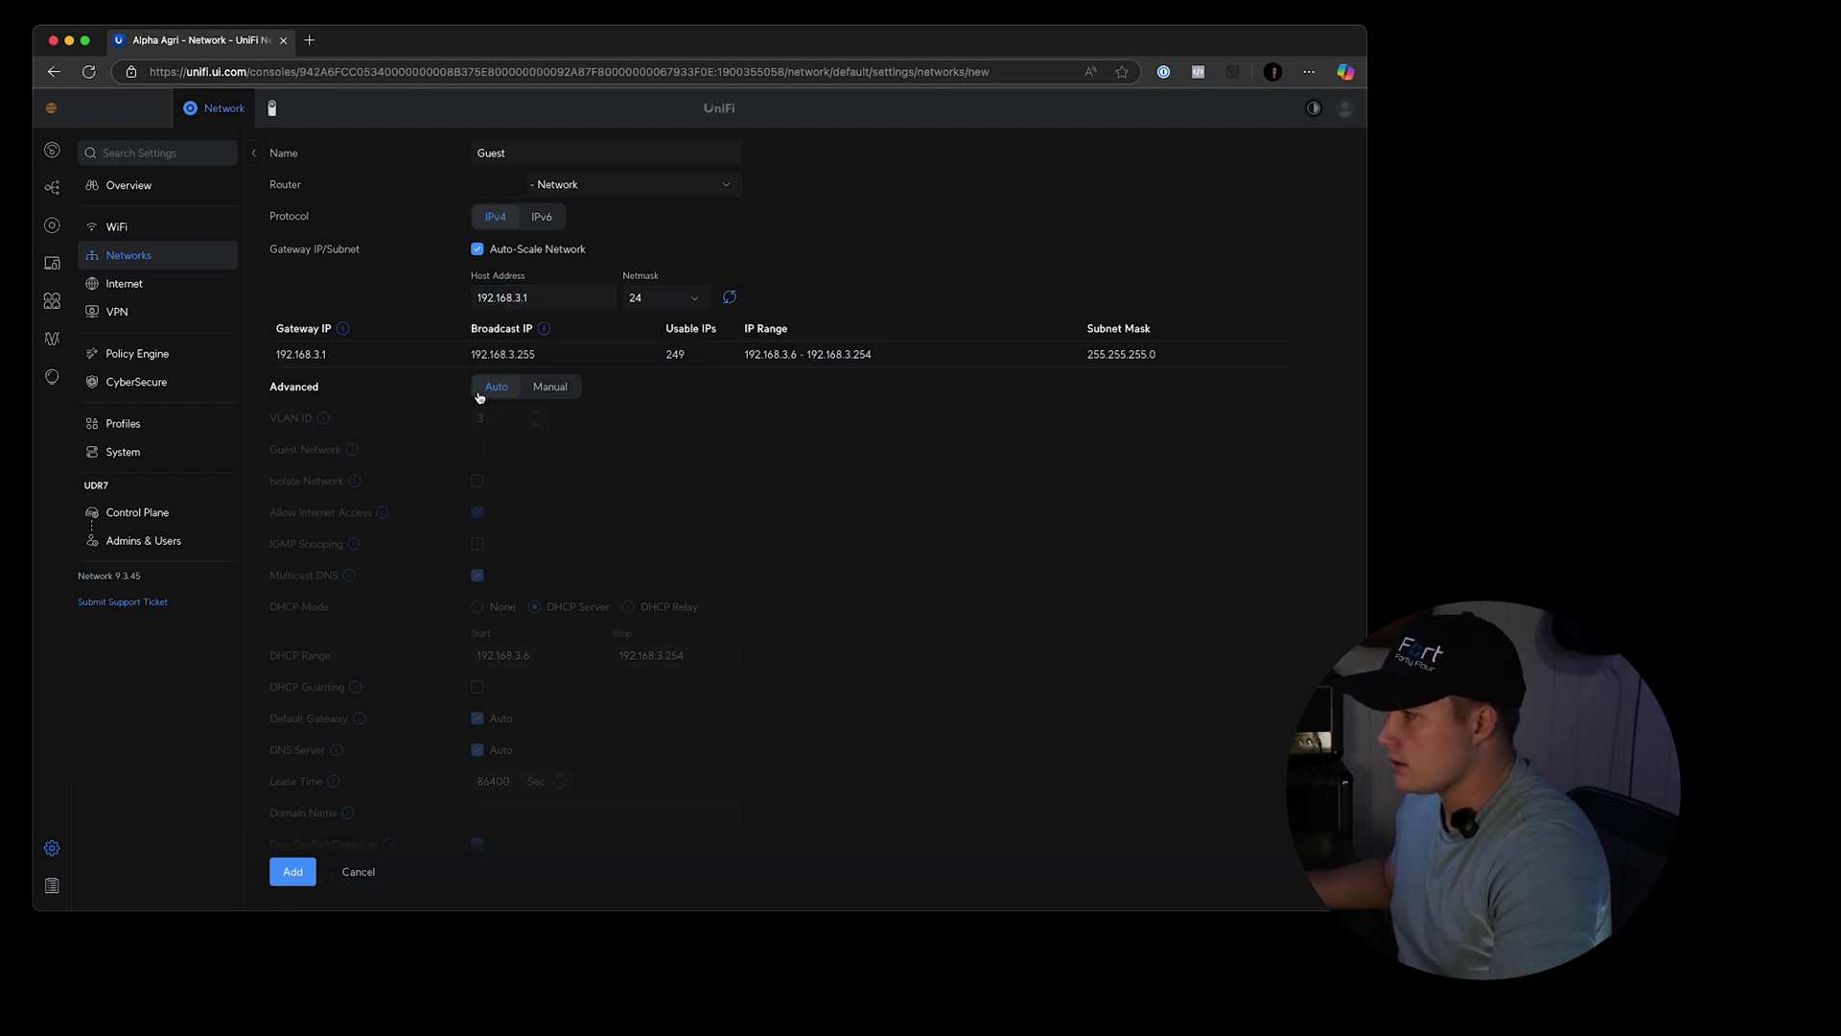
left_click(538, 388)
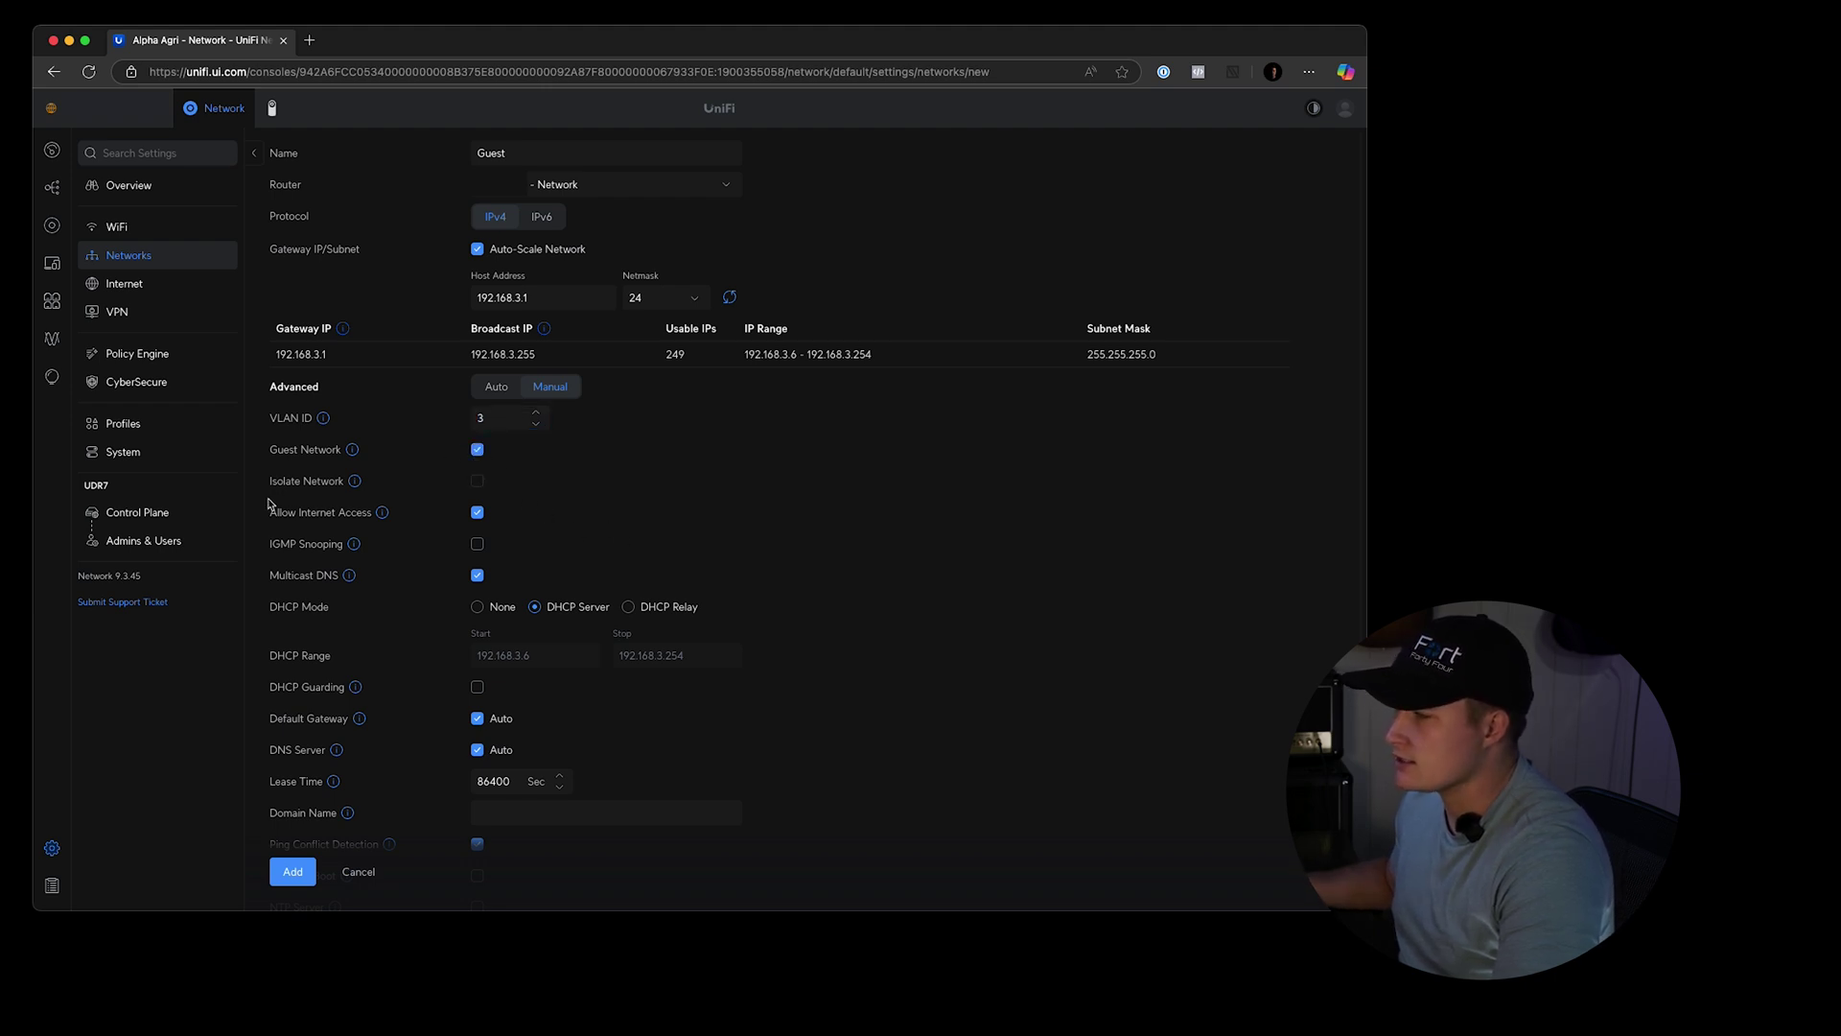
left_click(478, 450)
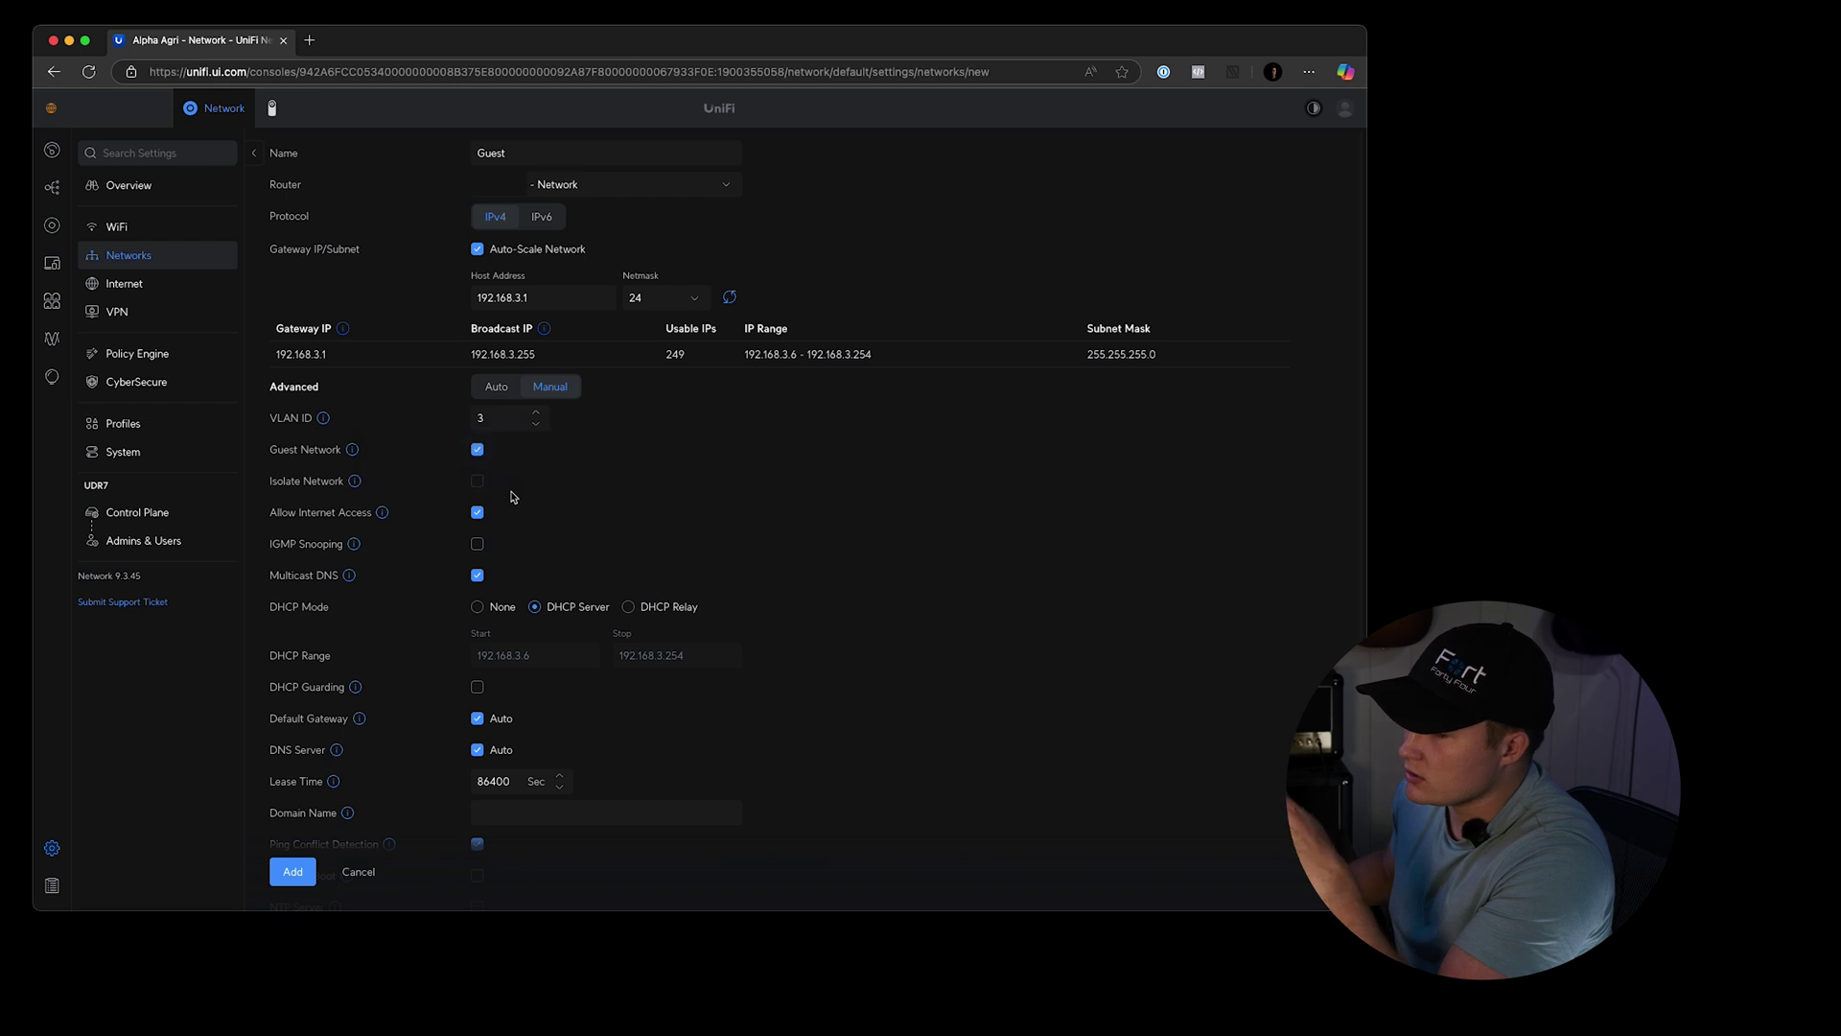
left_click(478, 453)
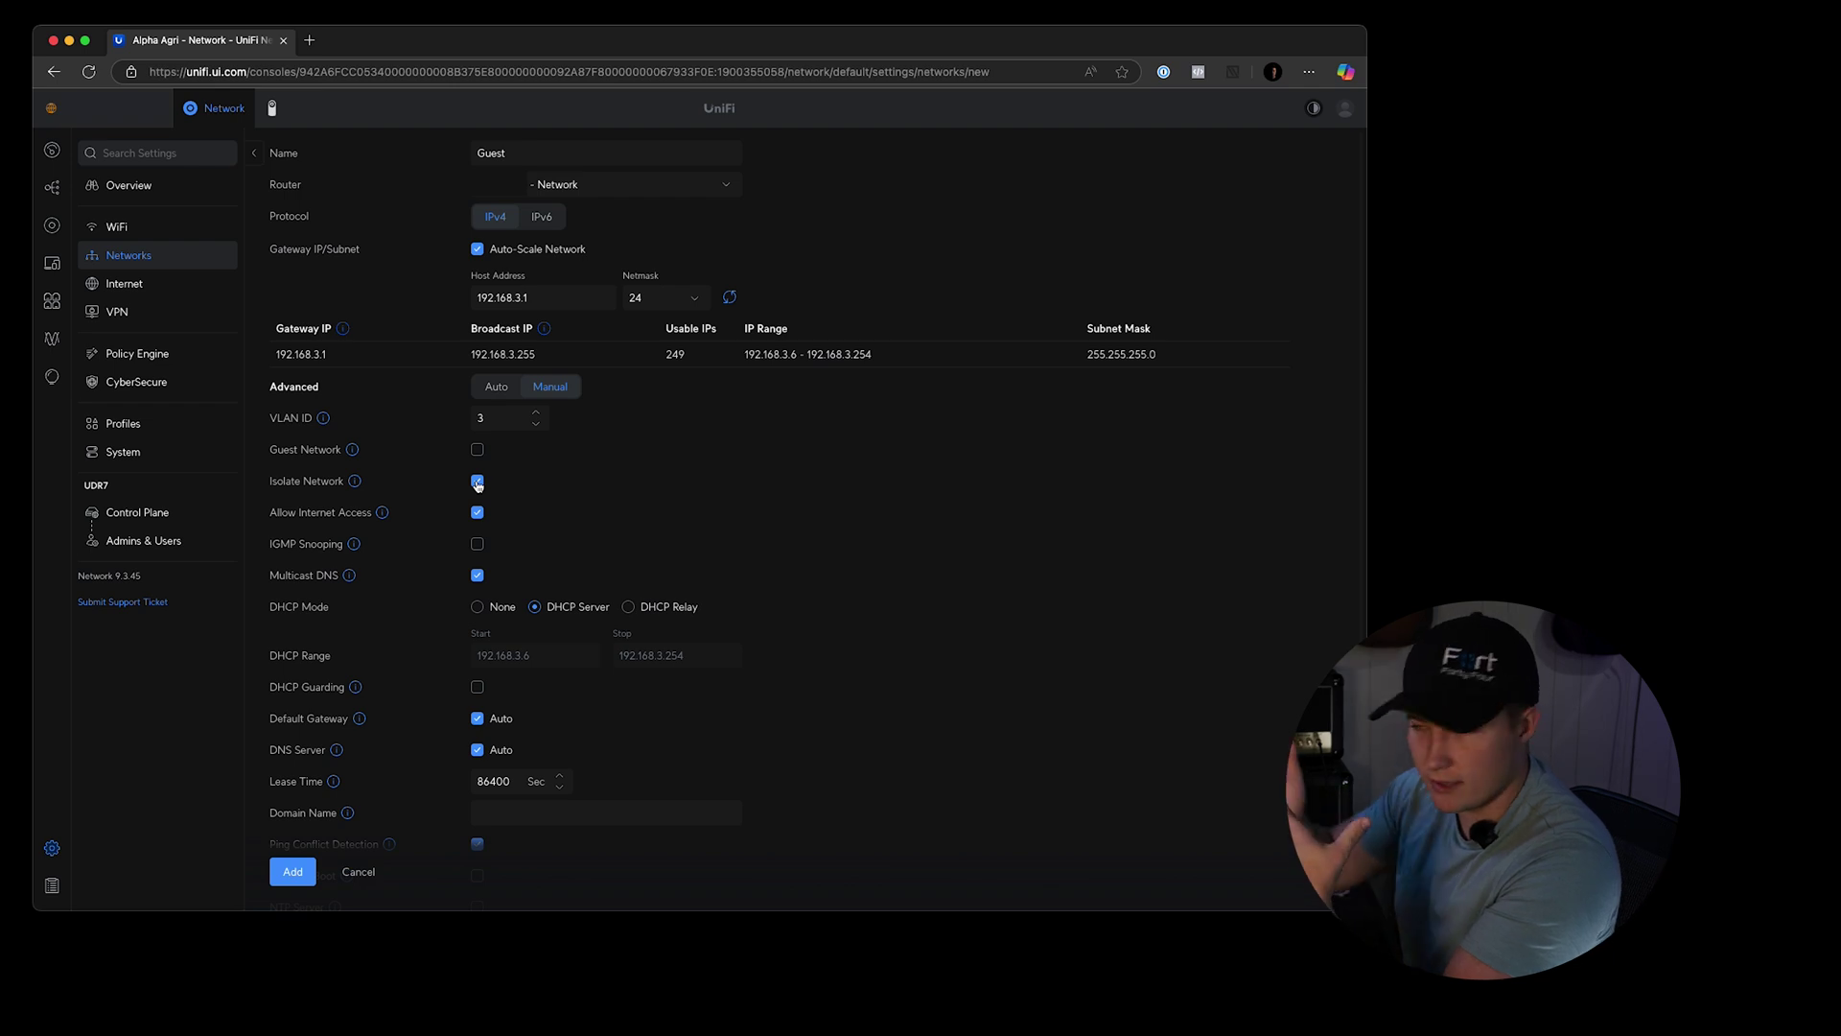
left_click(477, 483)
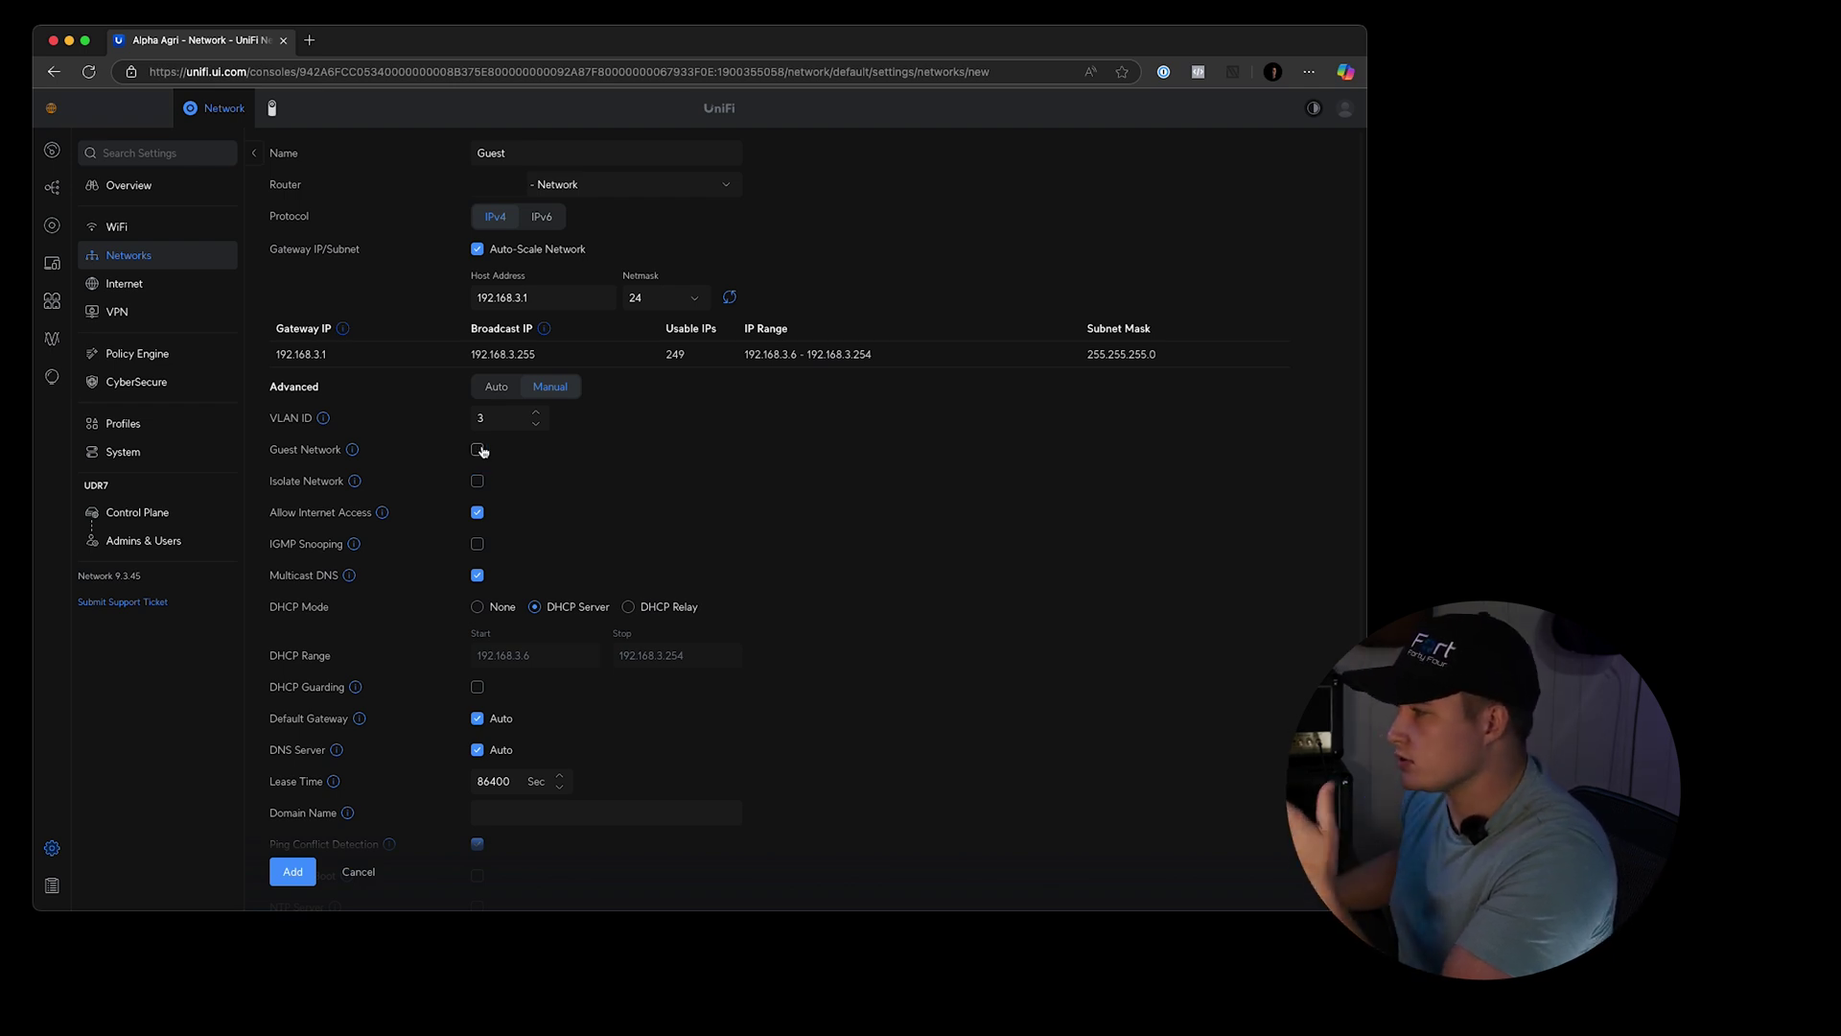
left_click(478, 451)
- Turn off Auto-Scale Network and set the DHCP range start to 192.168.3.100
scroll(393, 685, "down", 3)
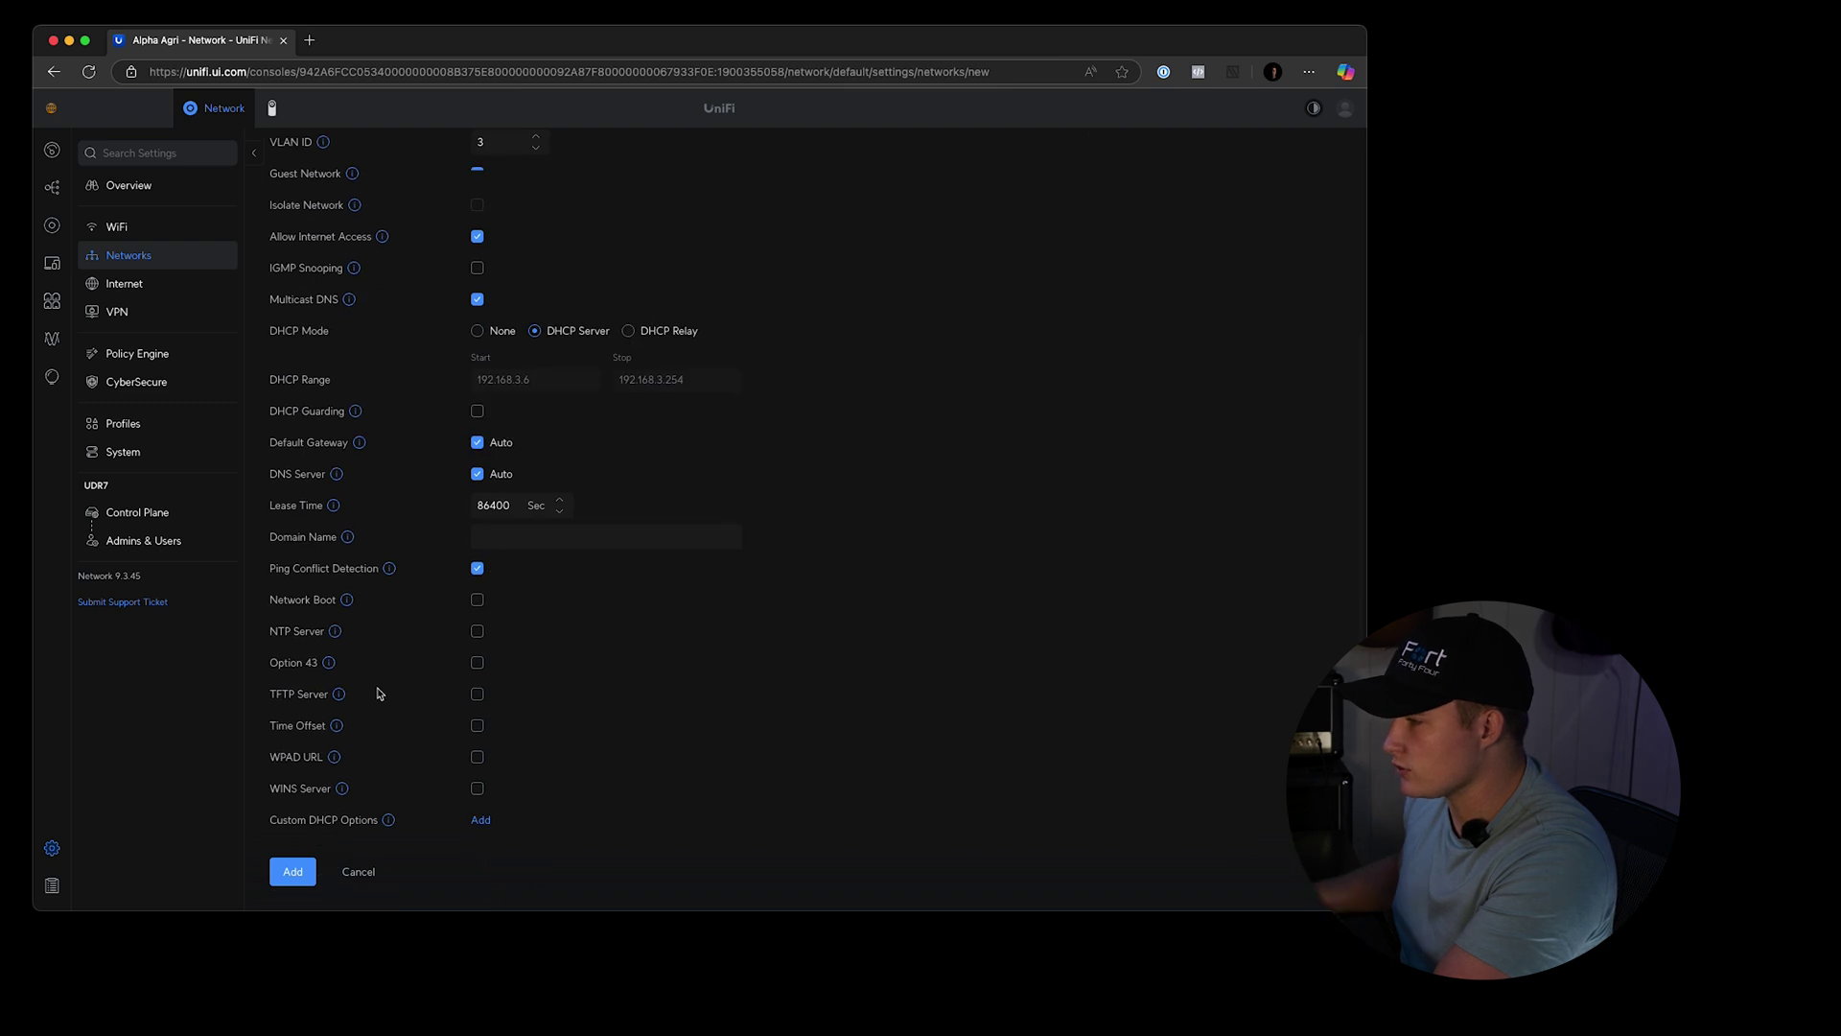
scroll(379, 692, "up", 3)
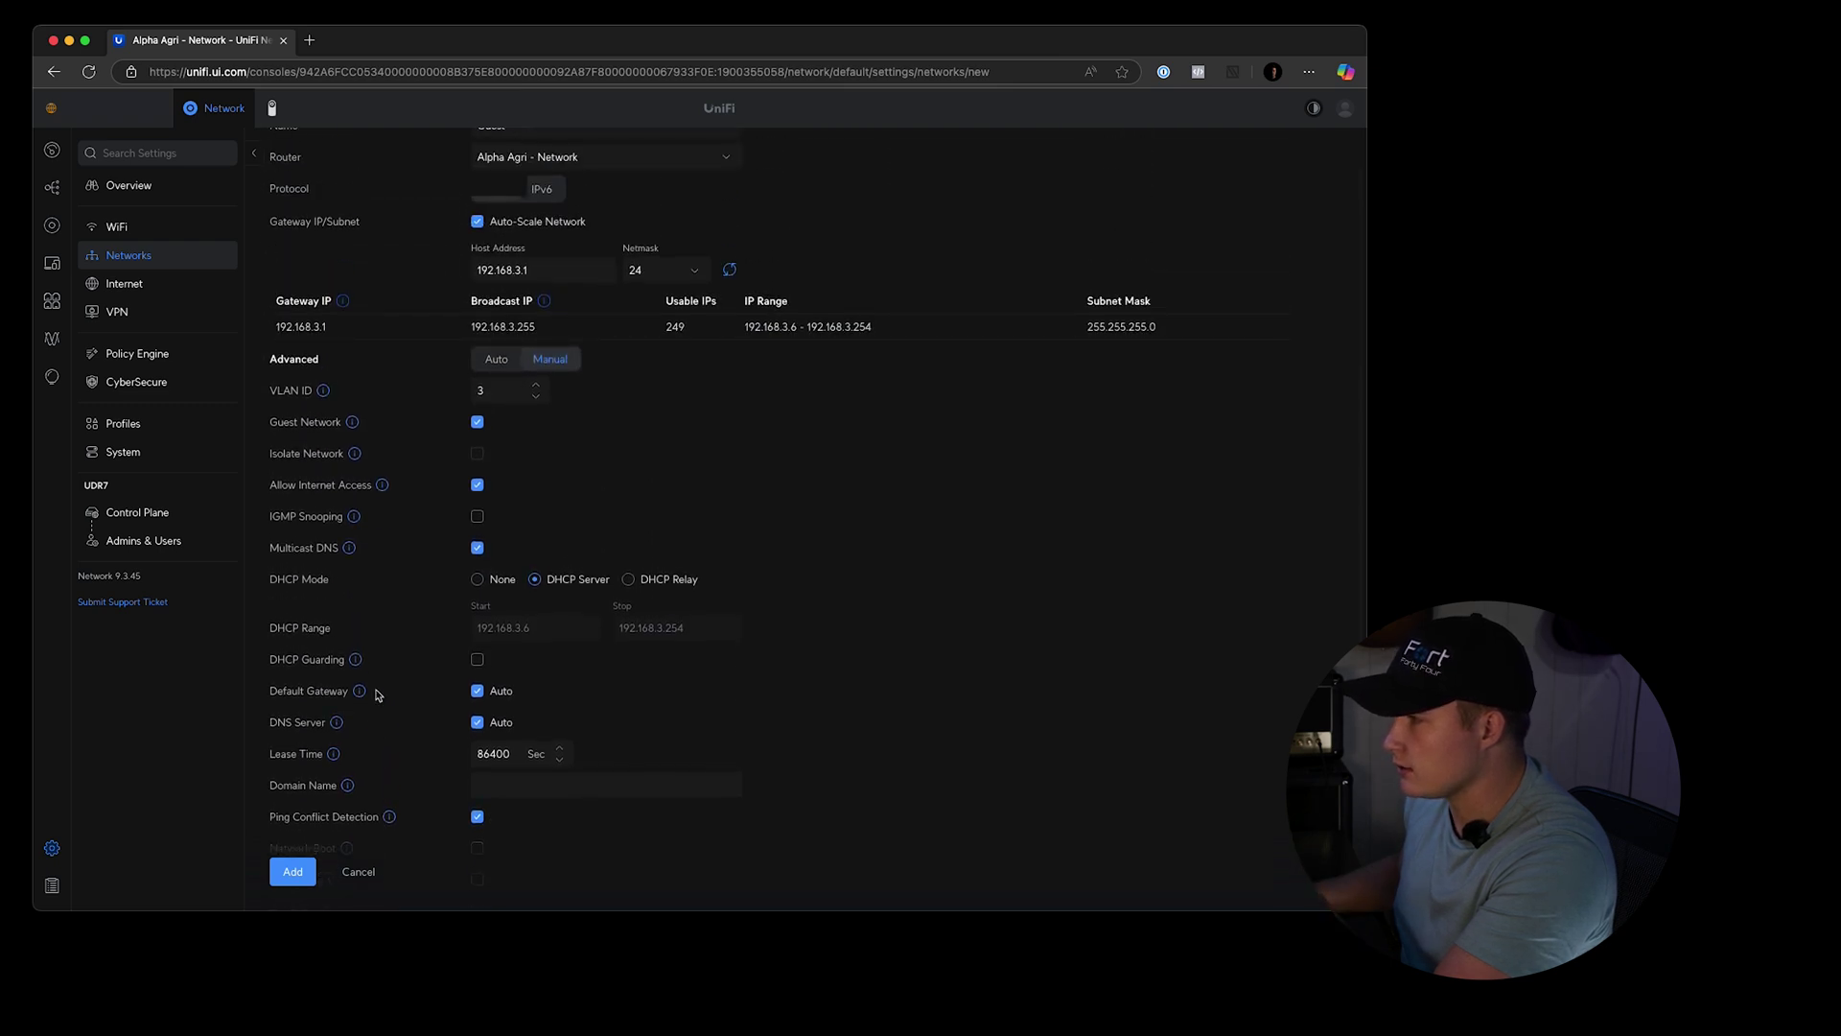
left_click(478, 250)
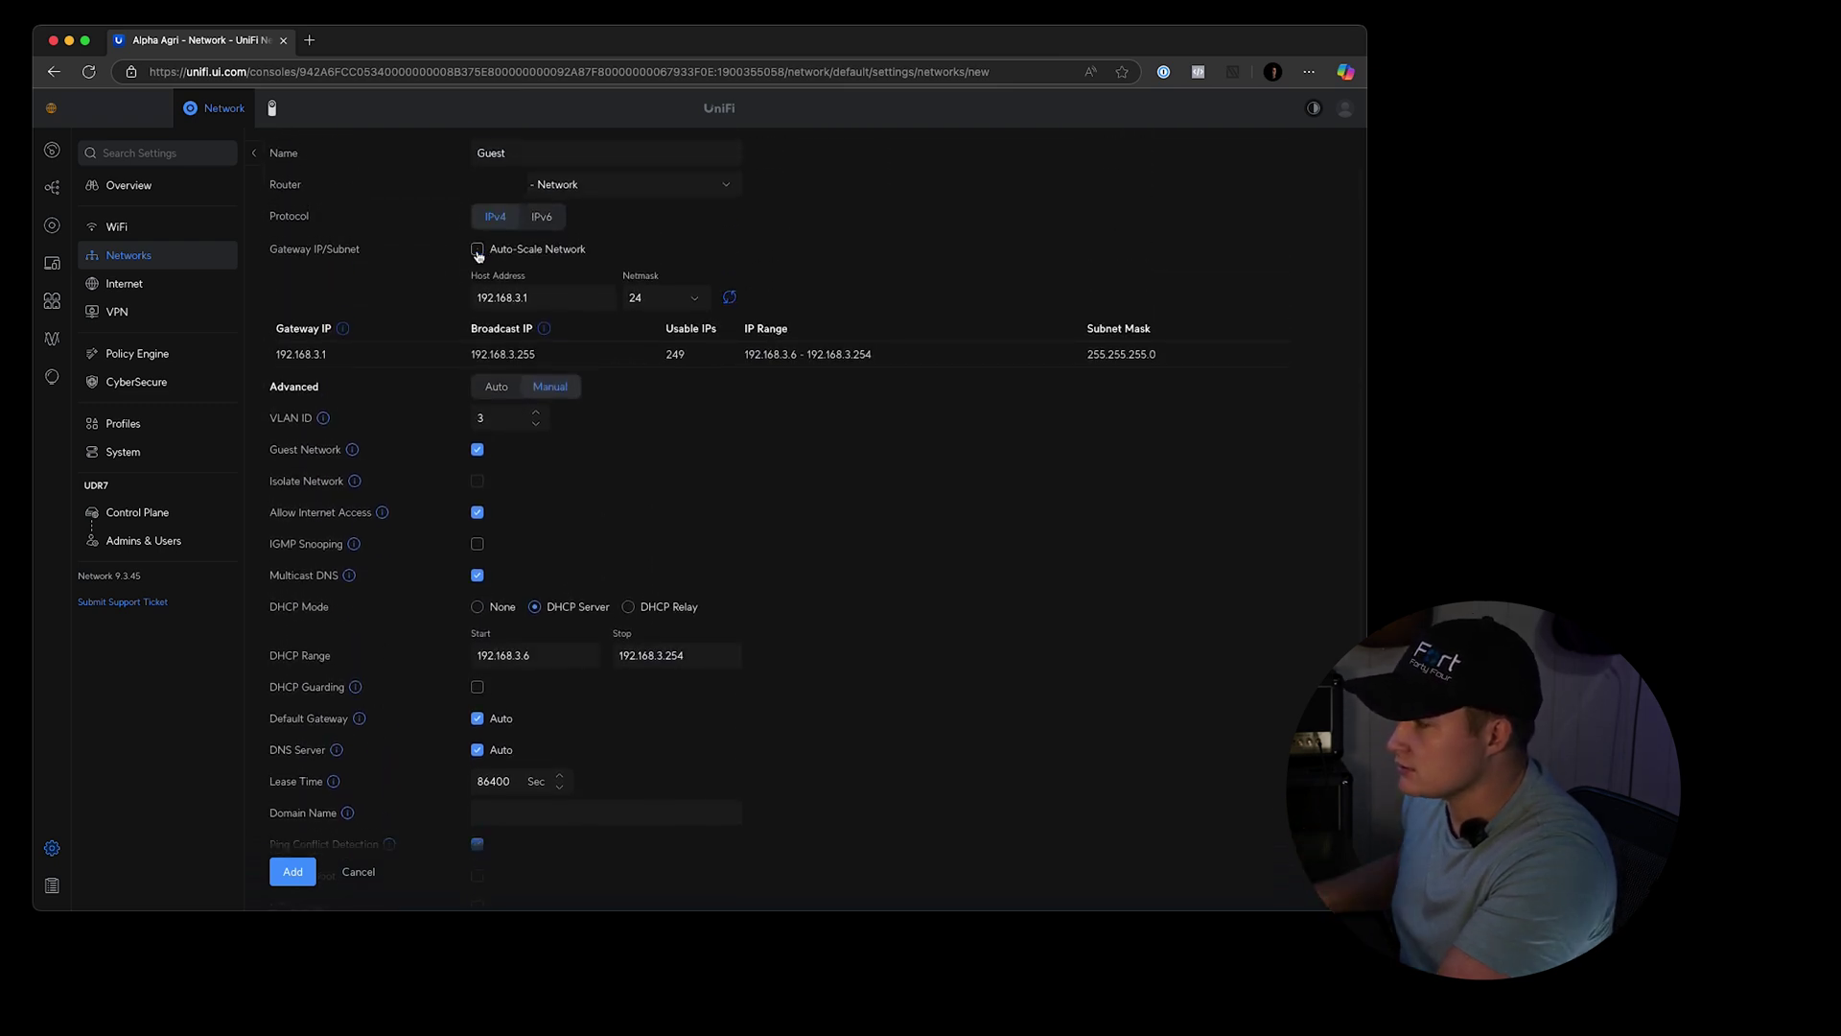
left_click(568, 655)
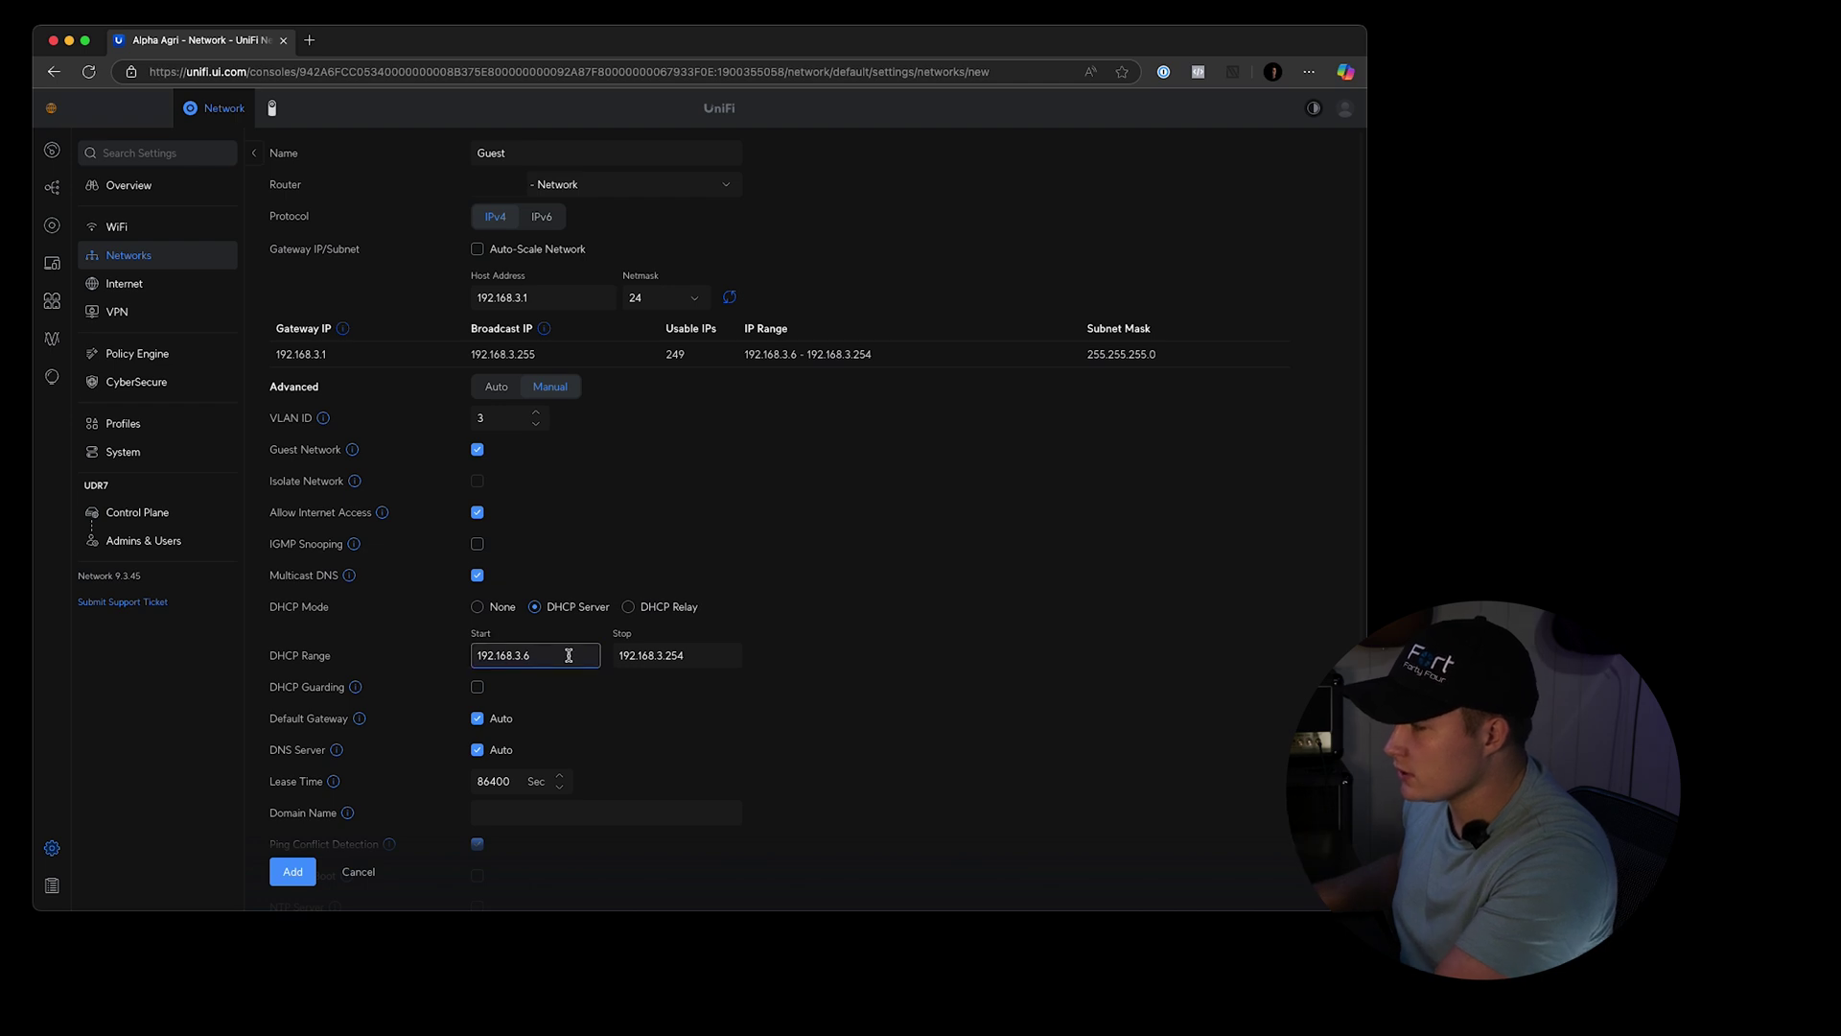
key("BackSpace")
type("100")
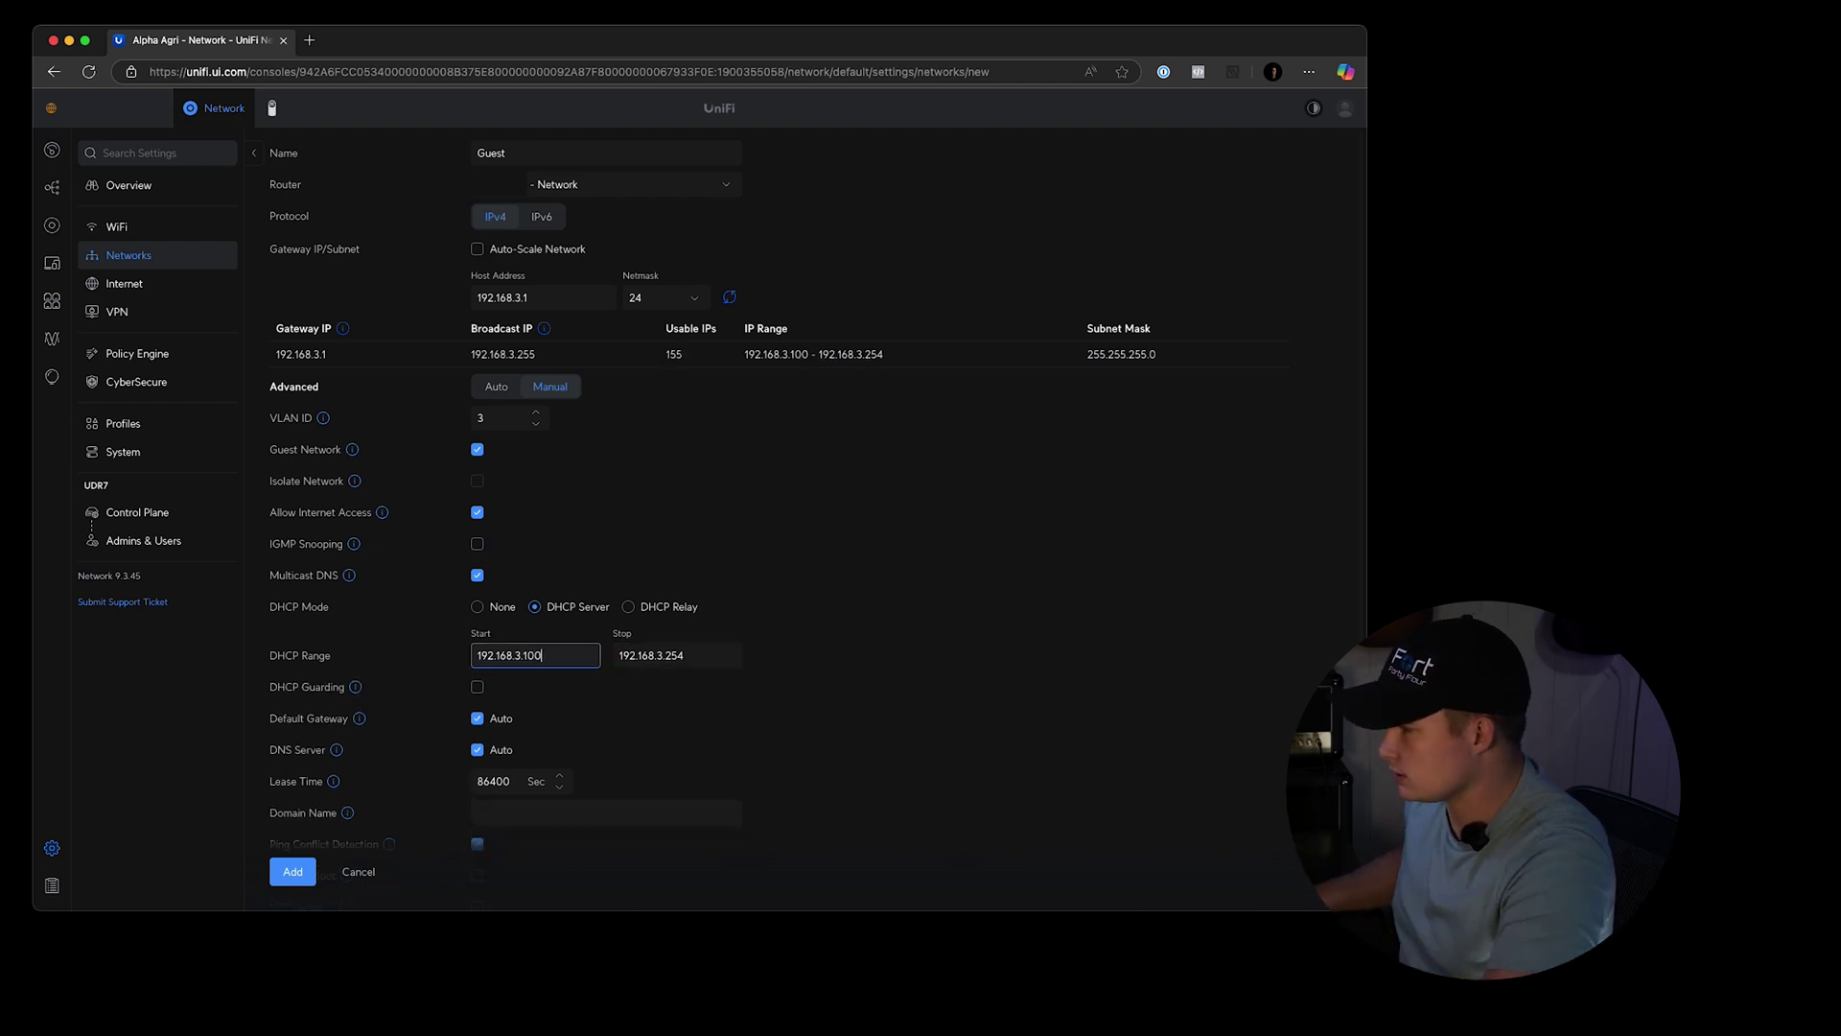
- Set the DHCP range stop address to 192.168.3.199
left_click(717, 654)
key("BackSpace")
key("BackSpace")
key("BackSpace")
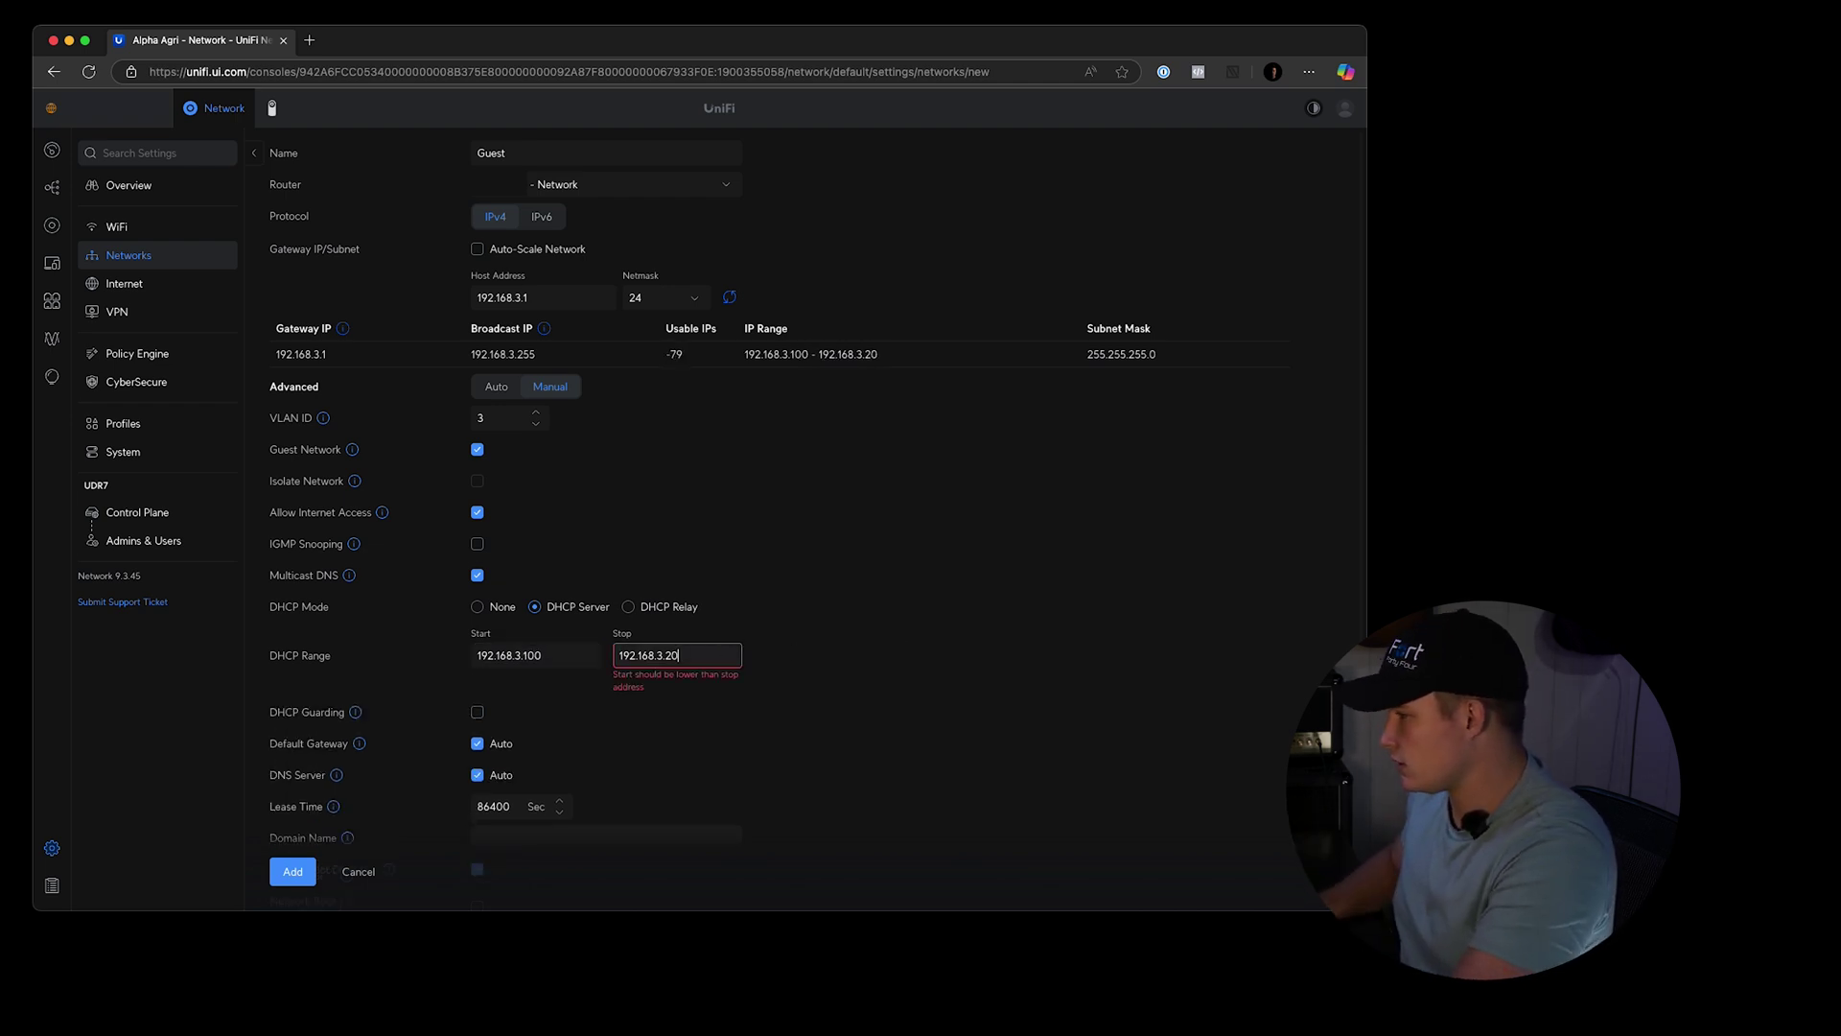
type("200")
key("BackSpace")
key("BackSpace")
key("BackSpace")
type("1")
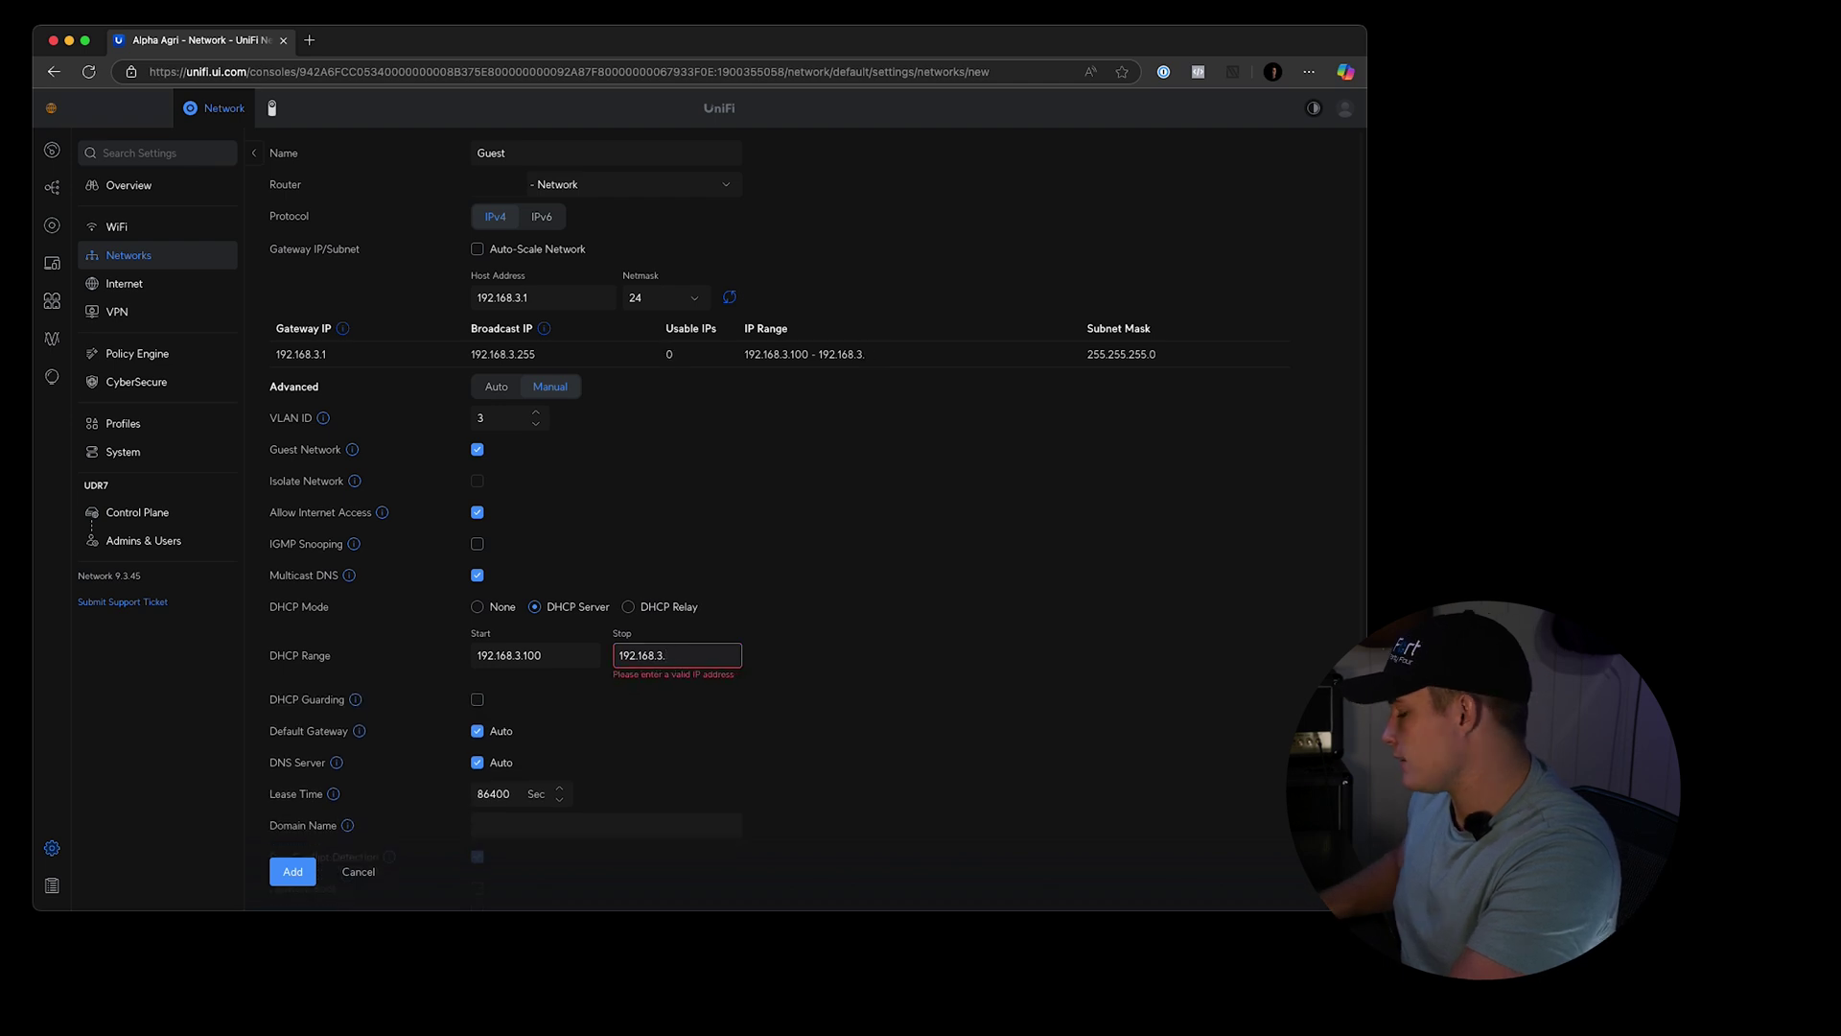
type("999")
key("BackSpace")
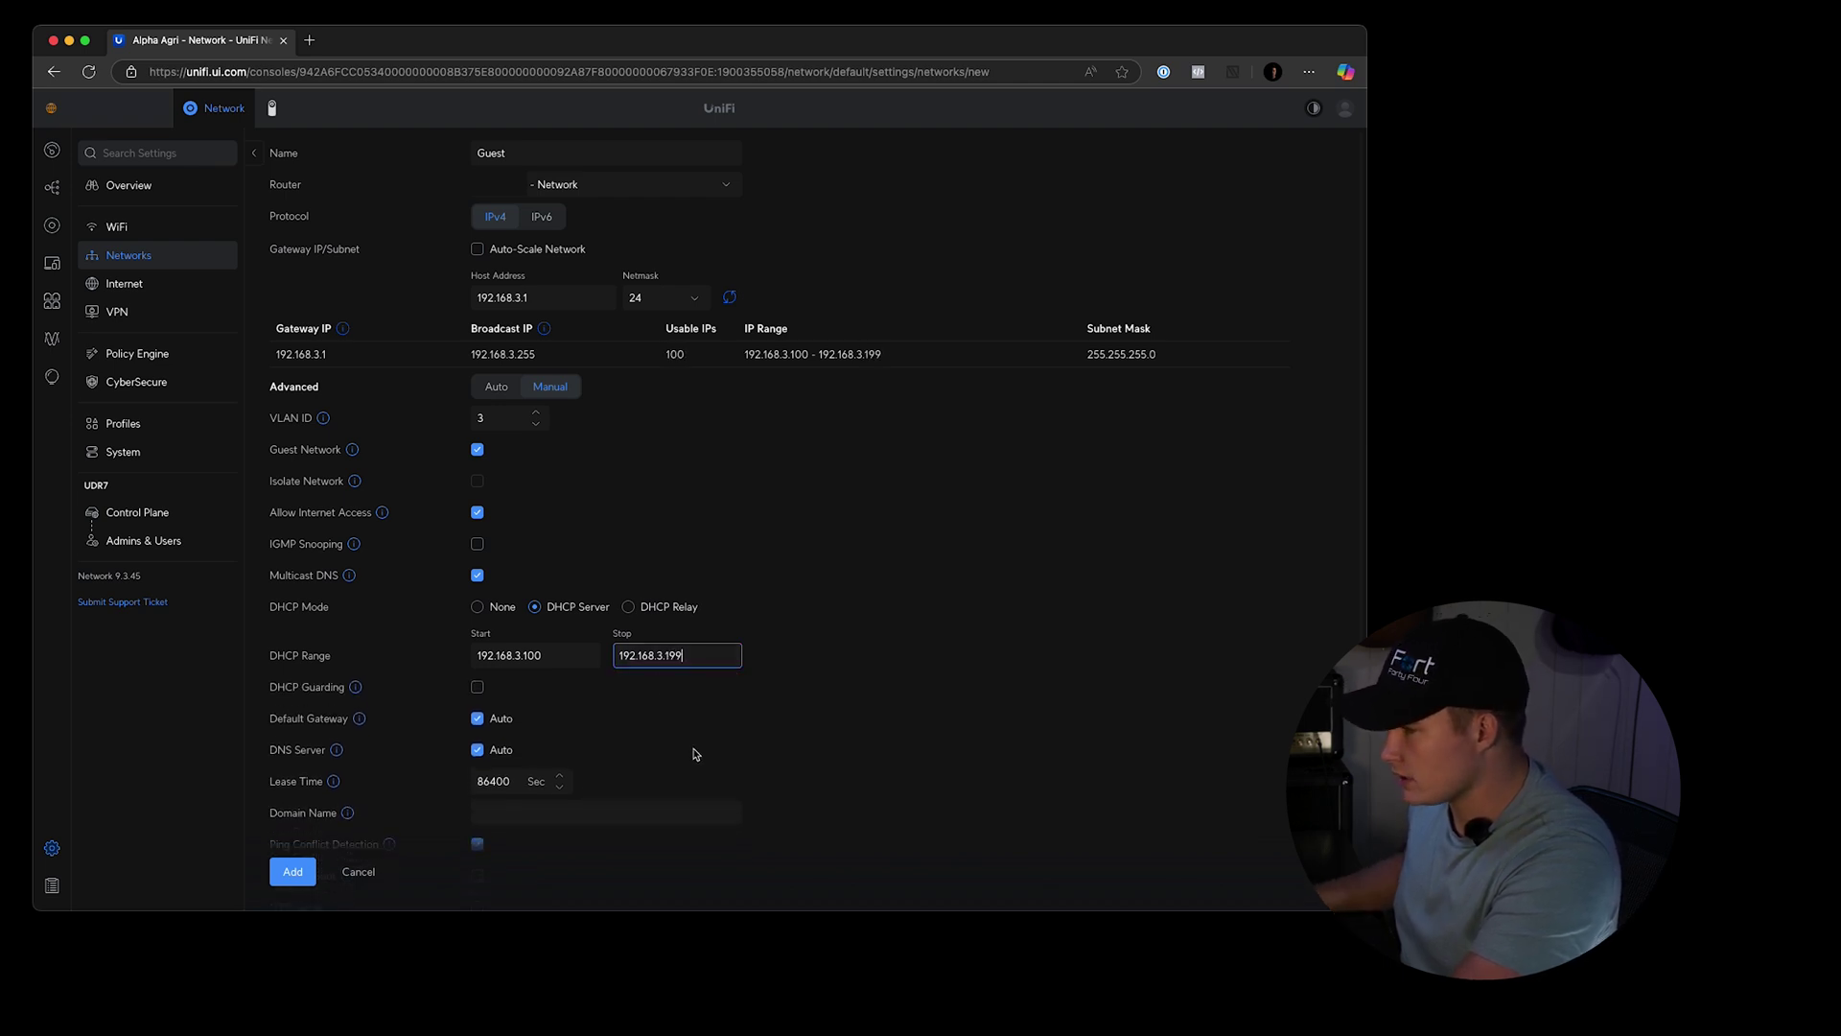
scroll(695, 754, "down", 3)
scroll(490, 647, "down", 4)
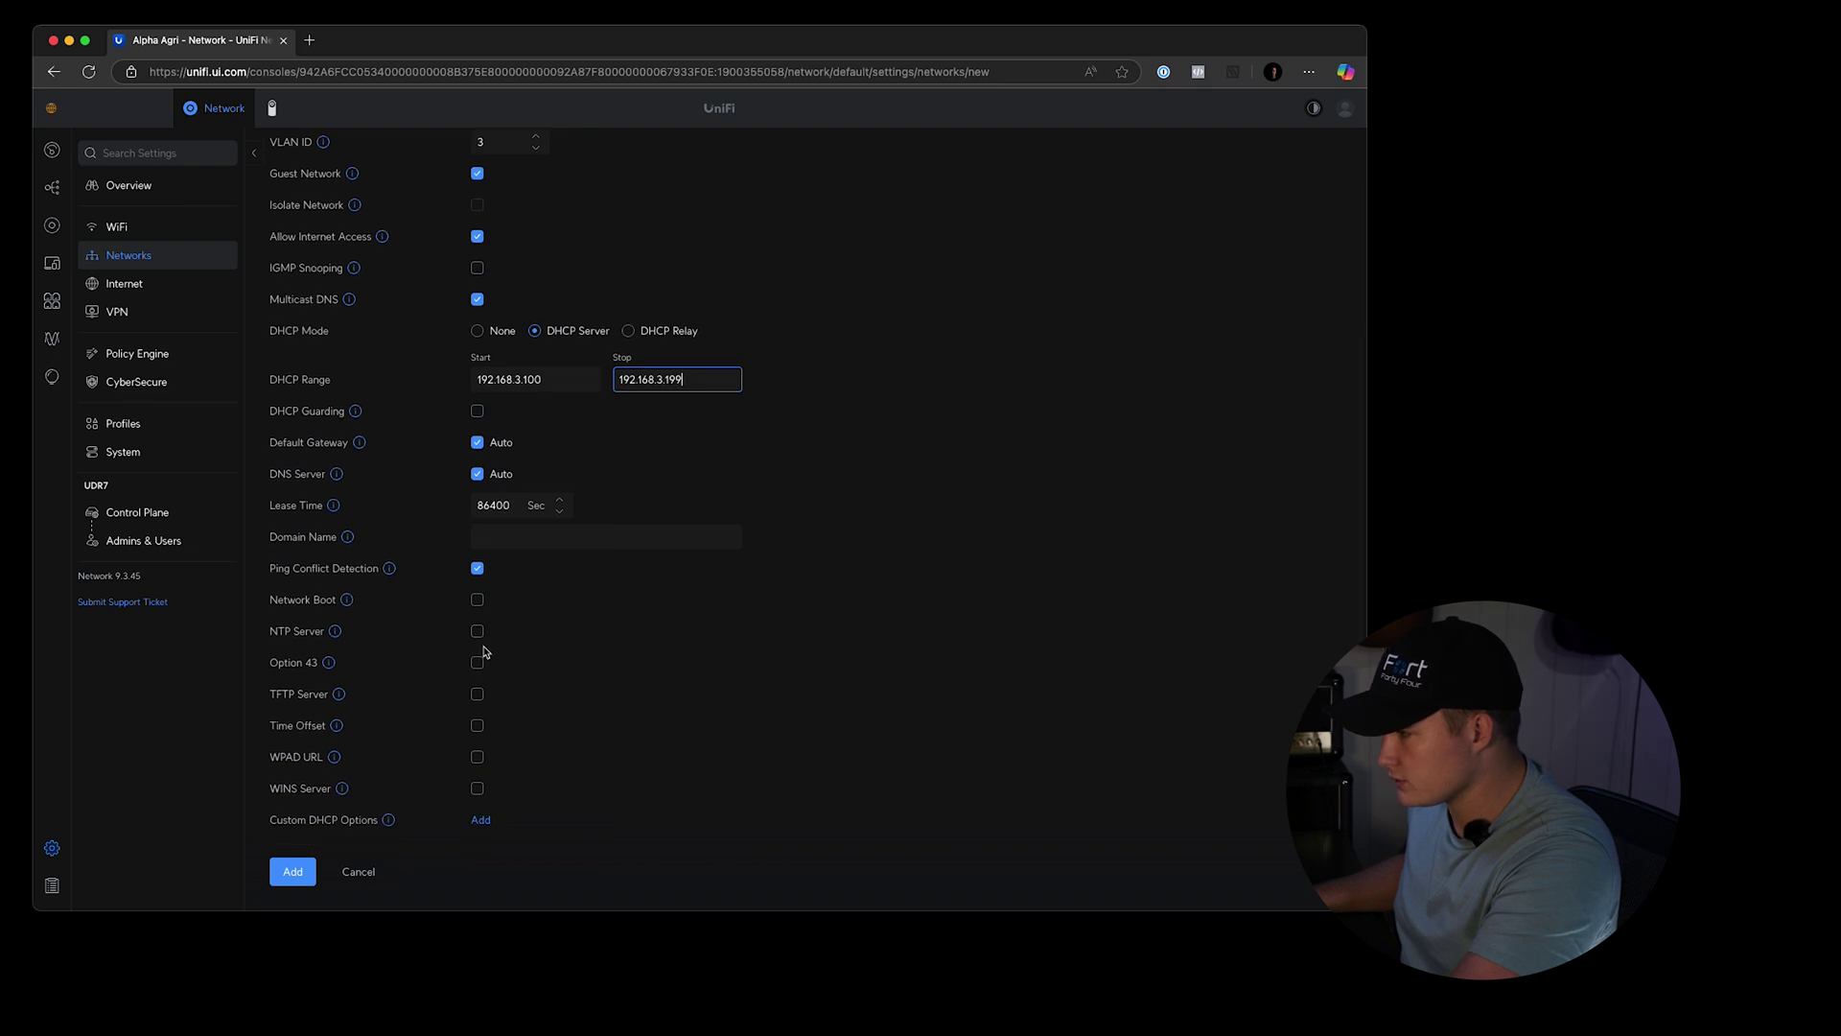
- Give the Guest network custom DNS servers 8.8.8.8 and 8.8.4.4 and add it
left_click(574, 638)
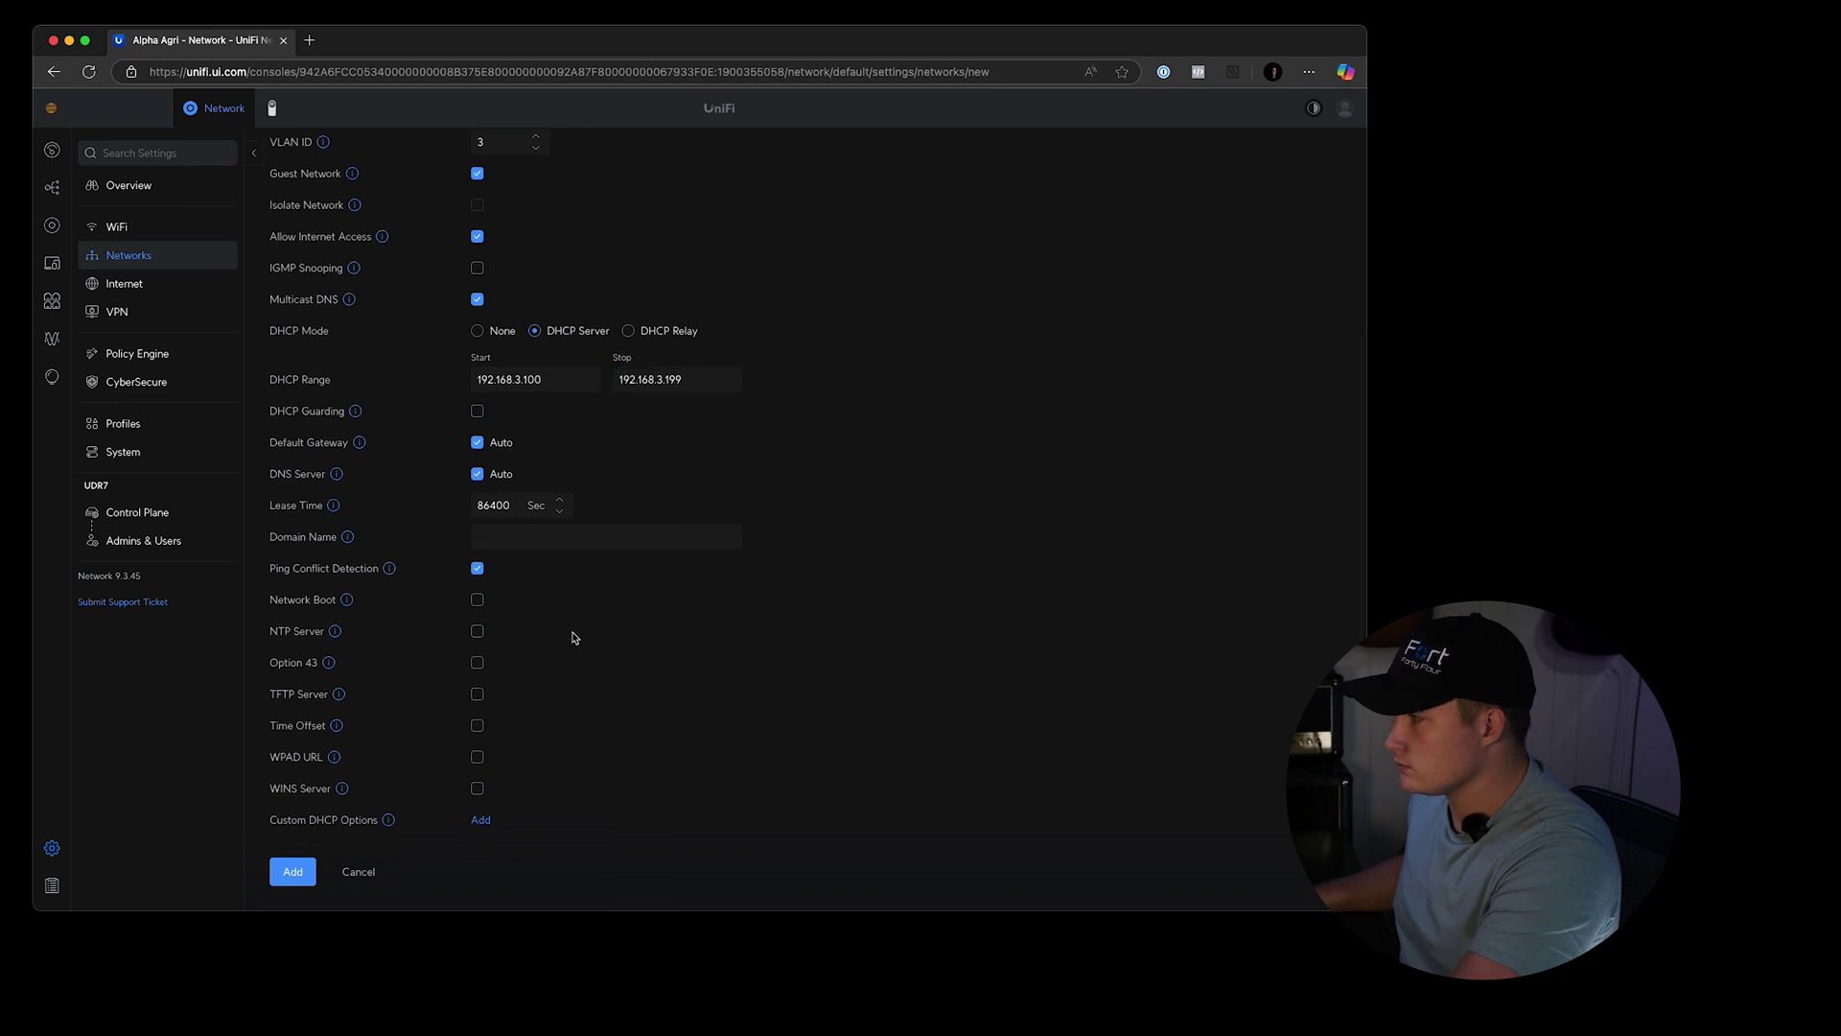
left_click(477, 474)
left_click(505, 523)
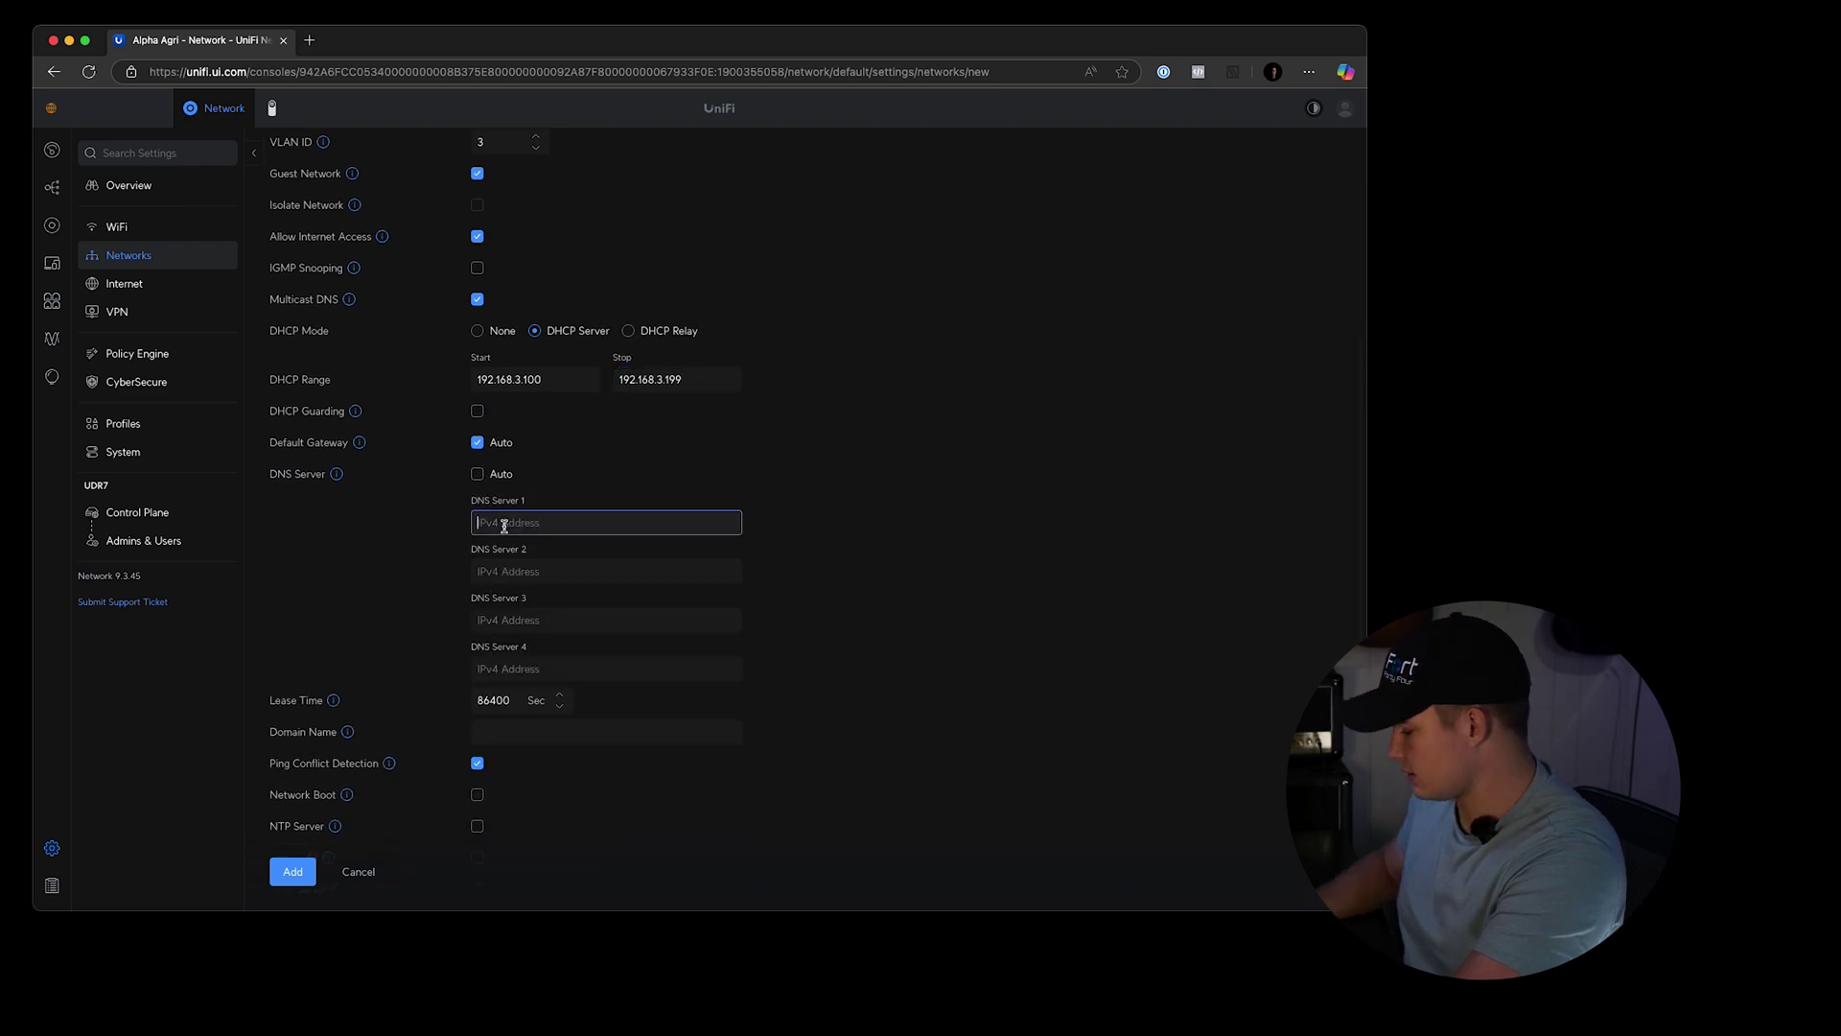
type("8.8.8.8")
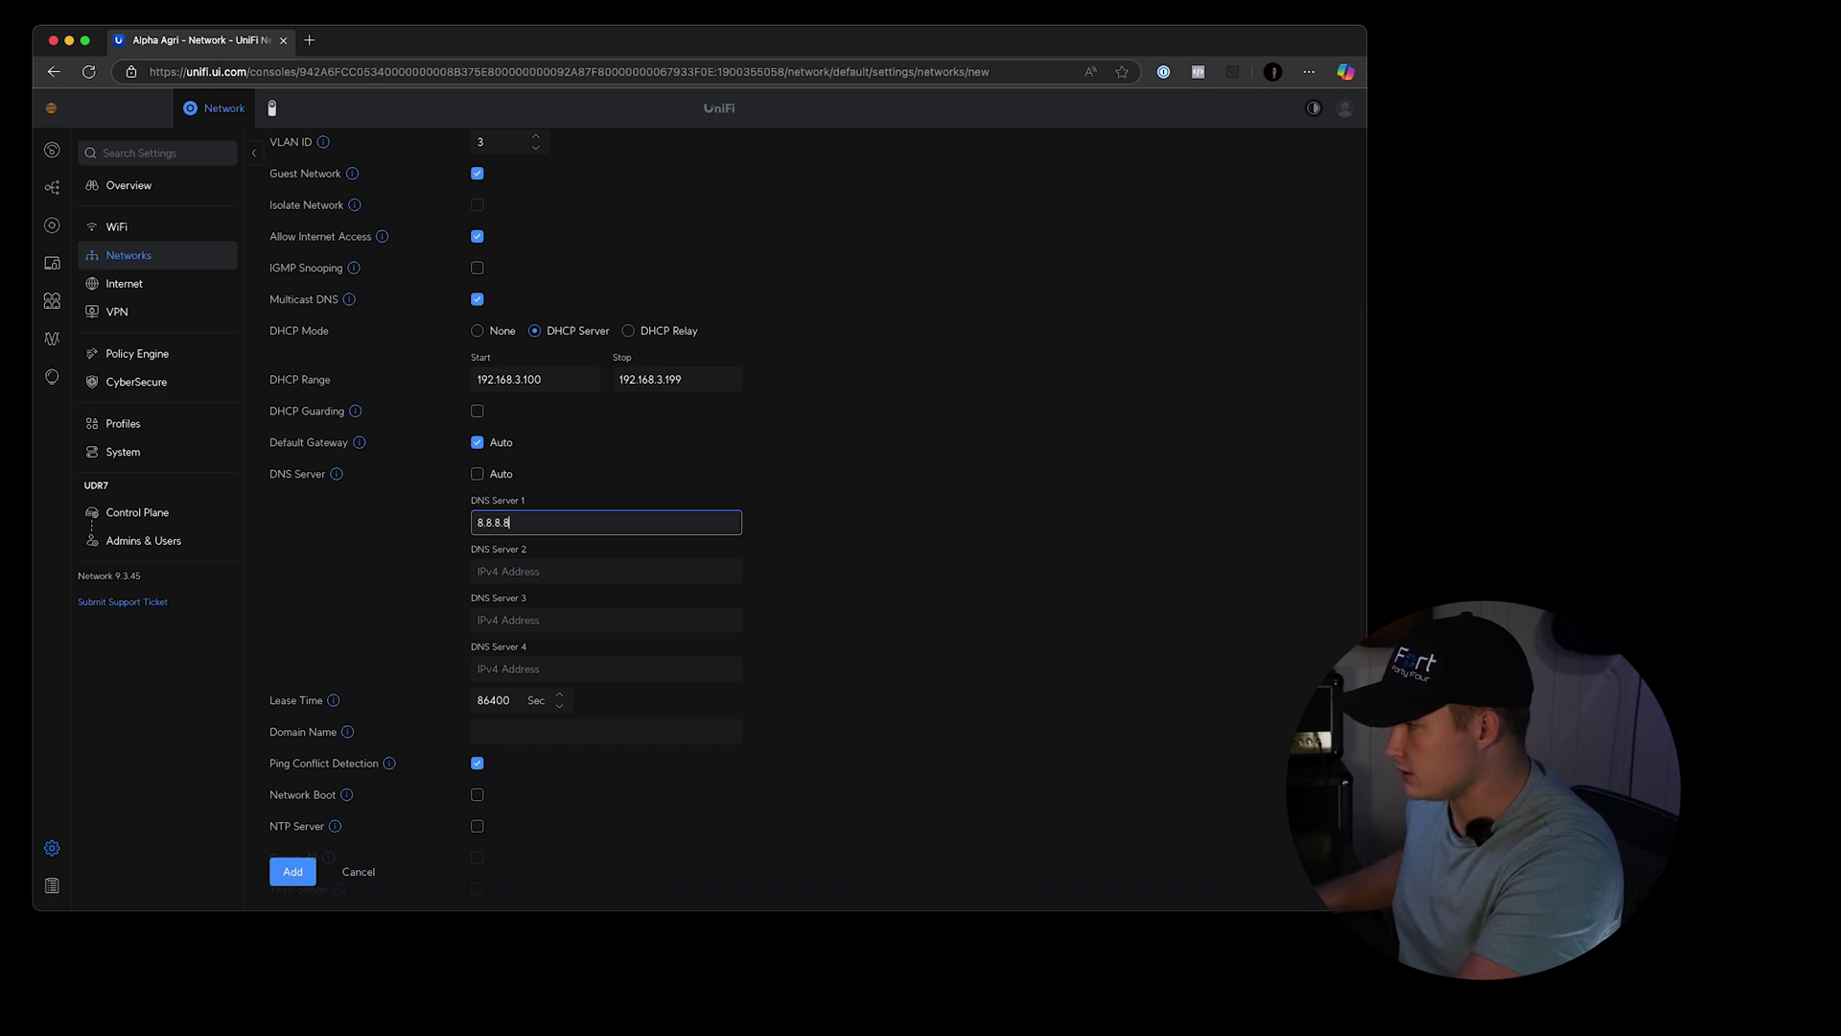
left_click(517, 574)
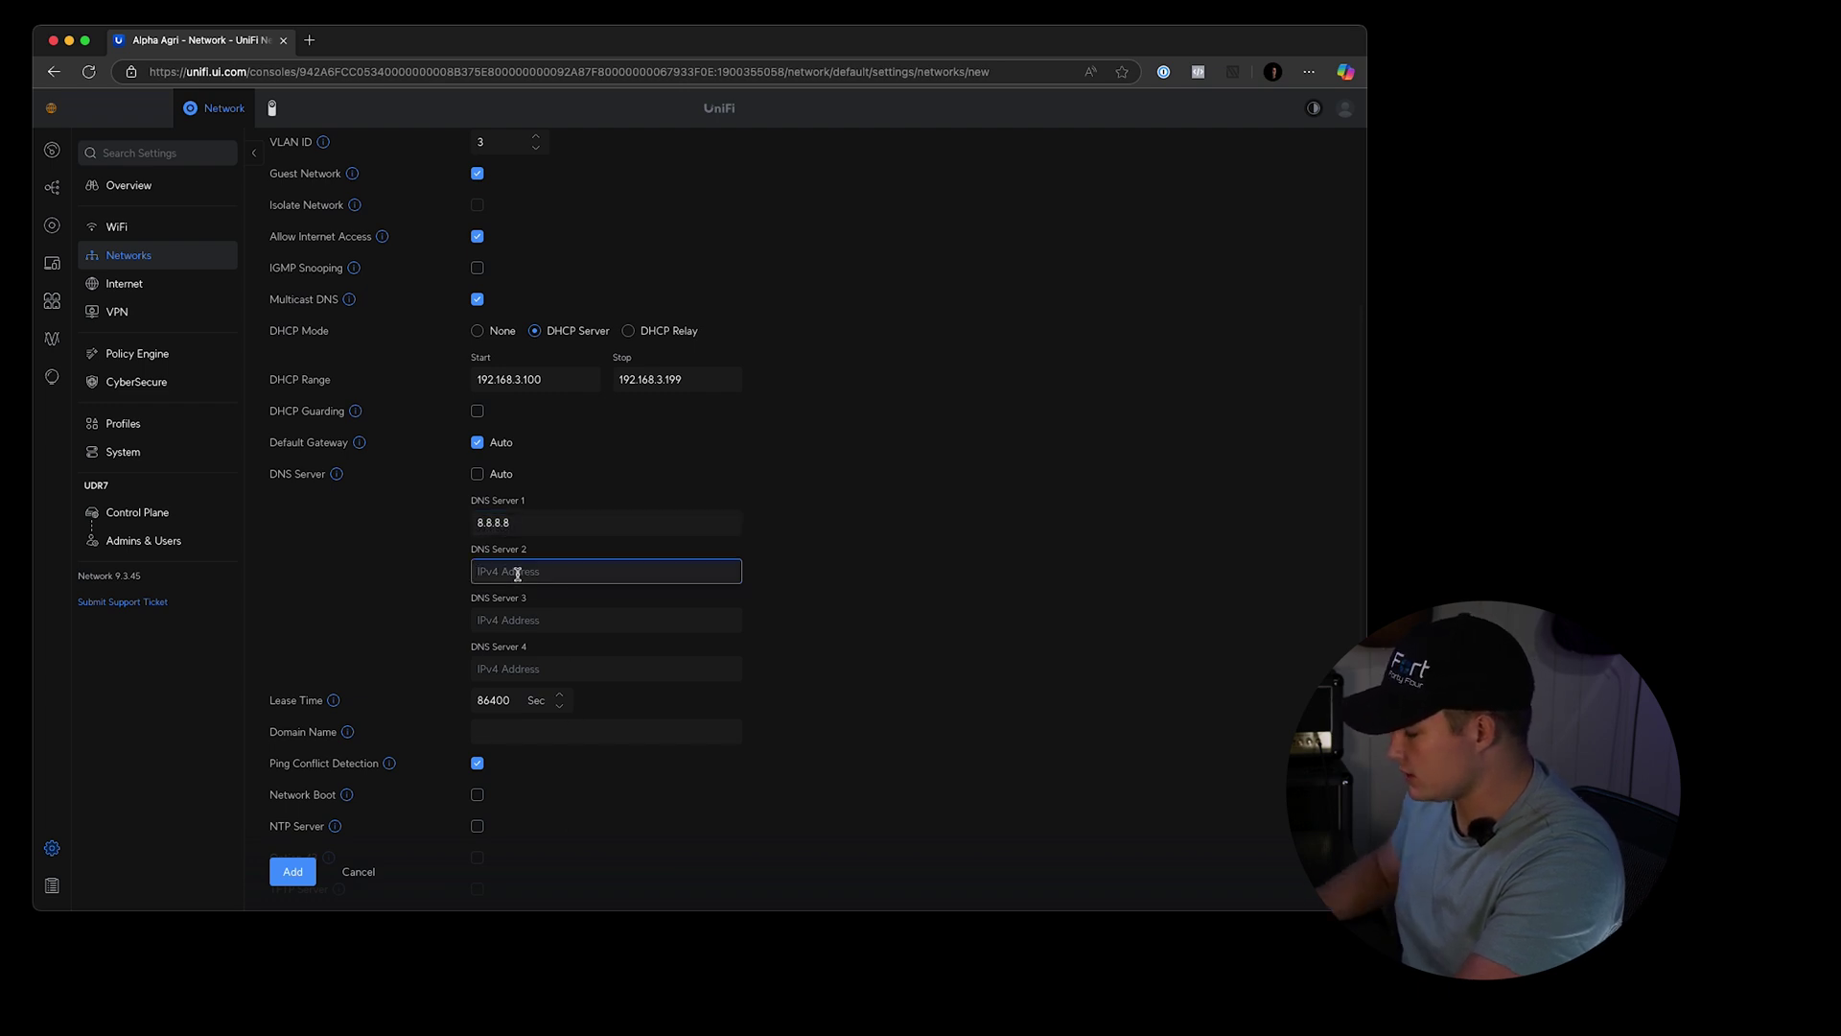
type("8.8.4.4")
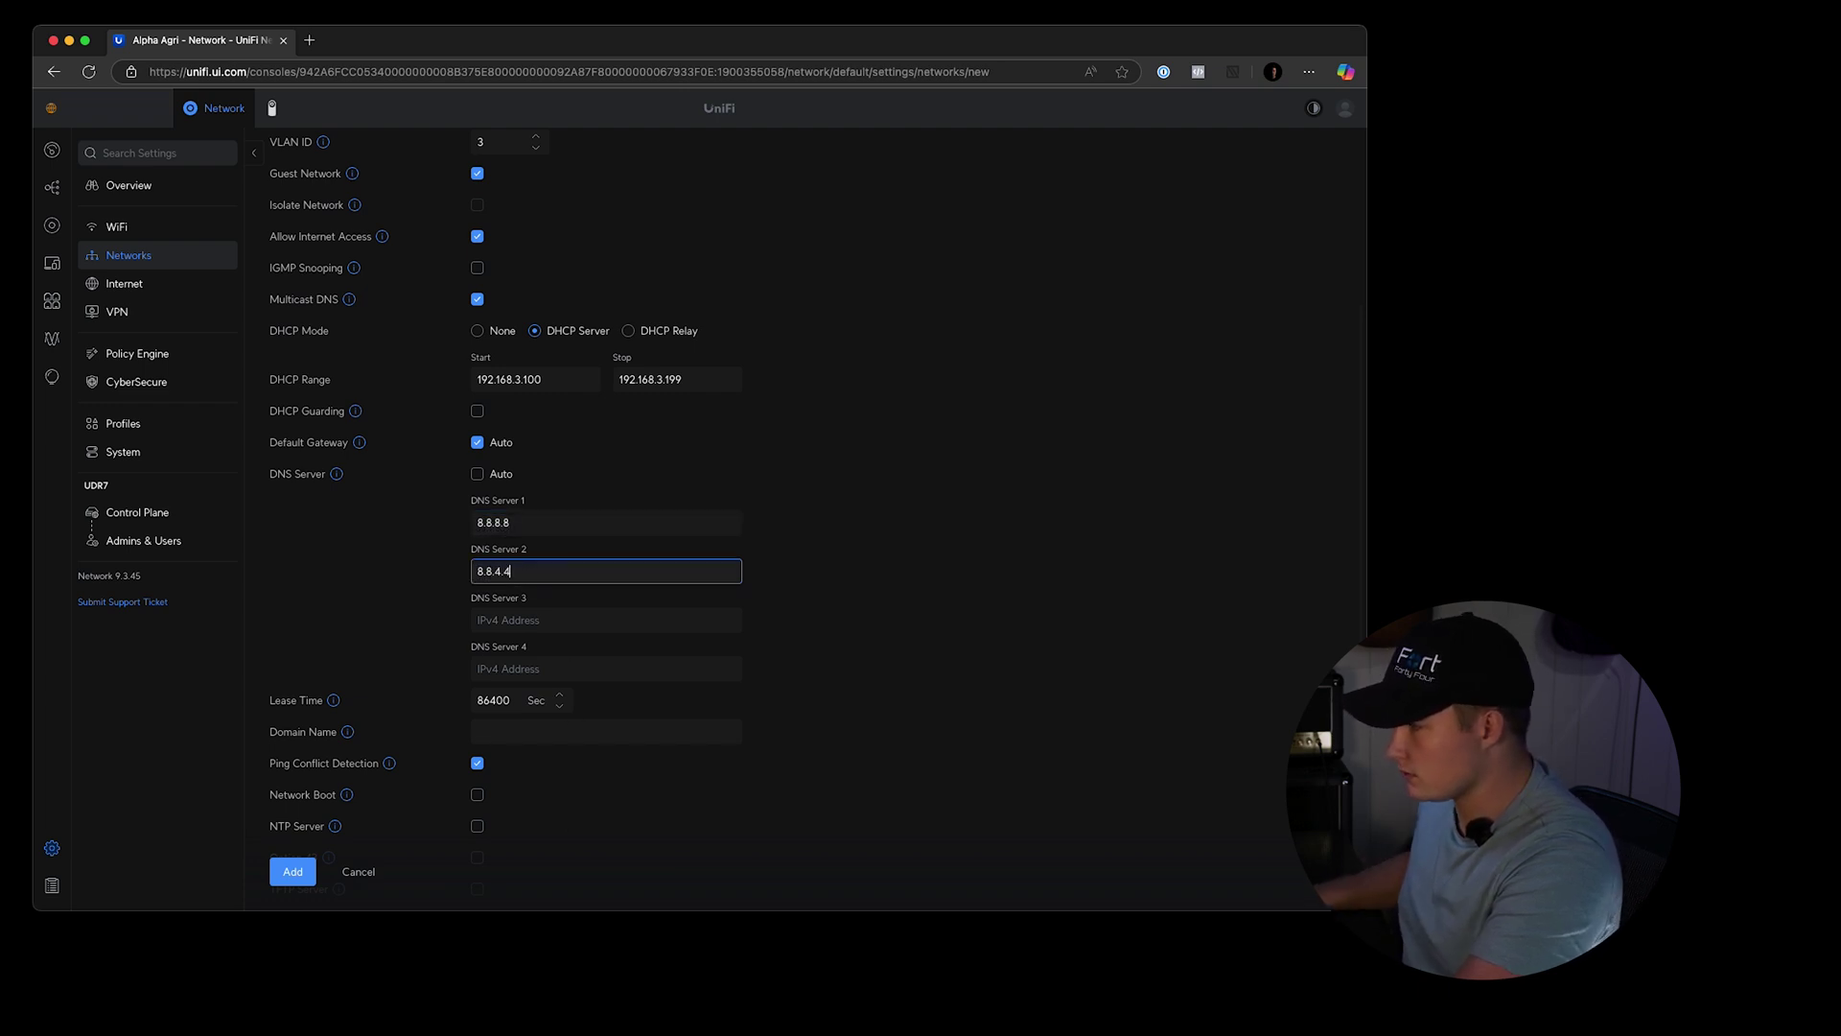
scroll(597, 761, "down", 5)
left_click(292, 872)
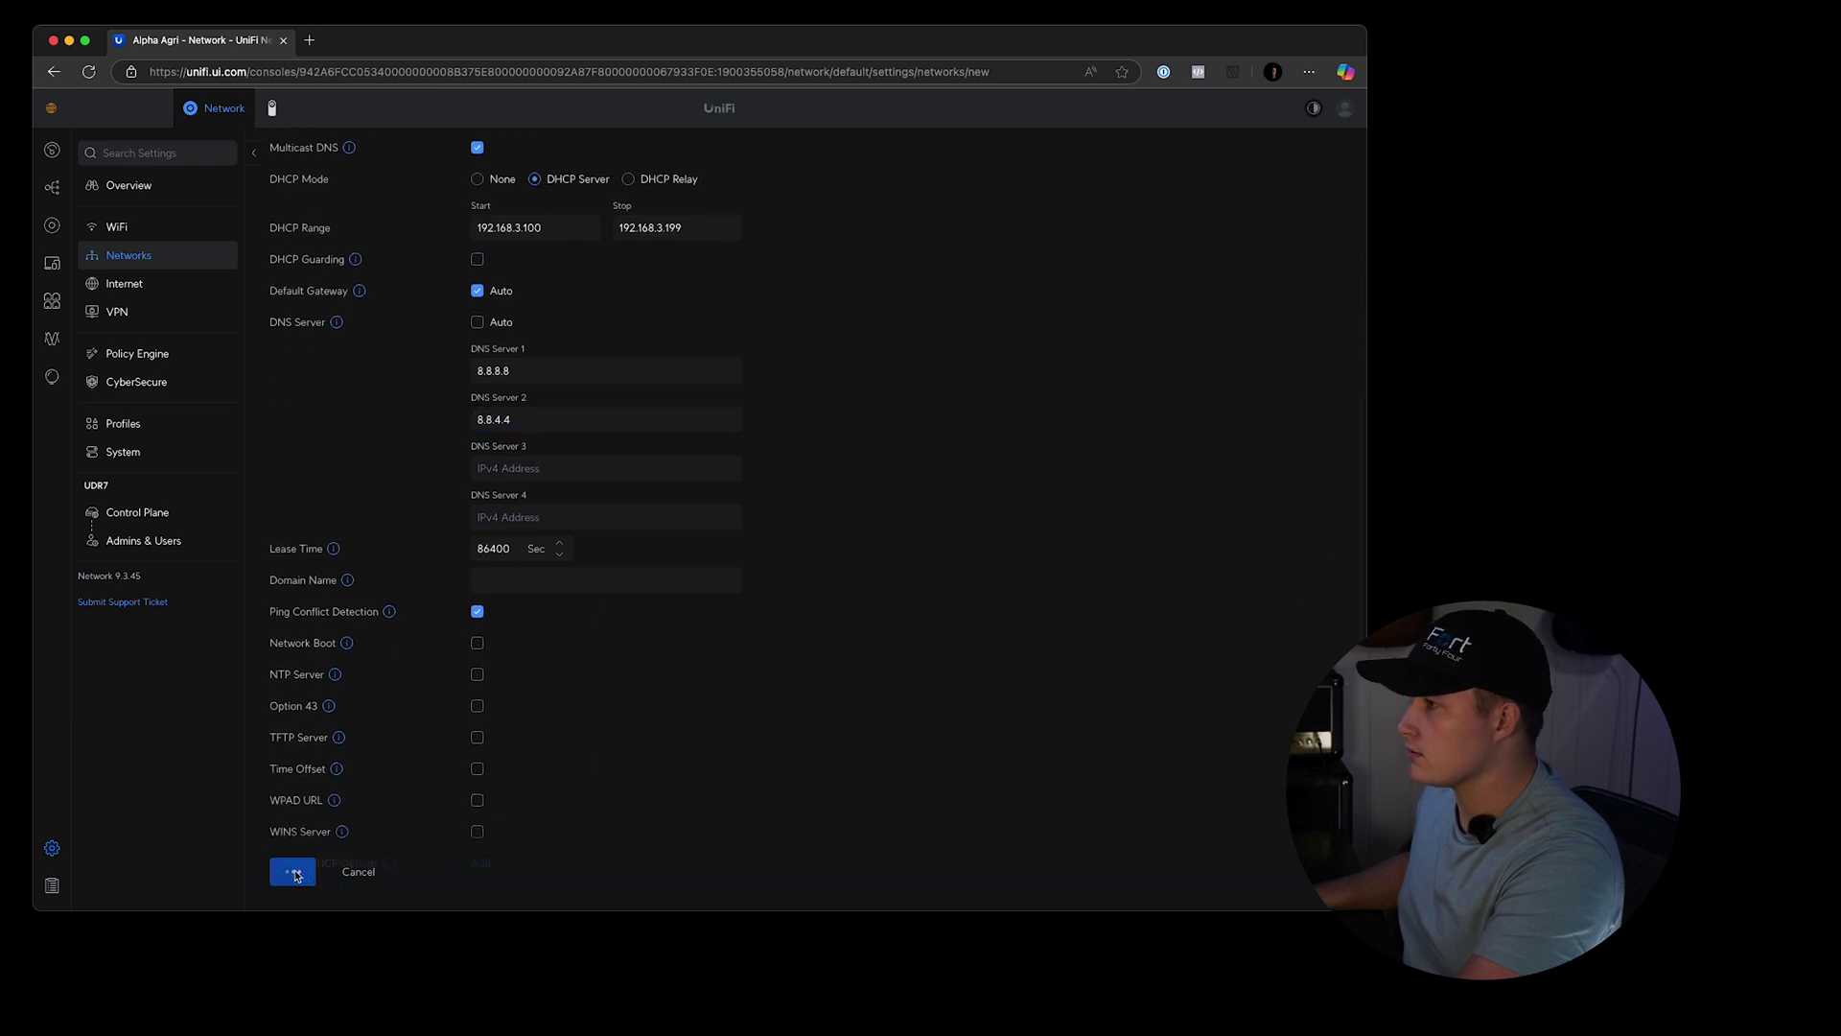
- Start a new WiFi network named Guest with a password, shown in plain text
left_click(117, 226)
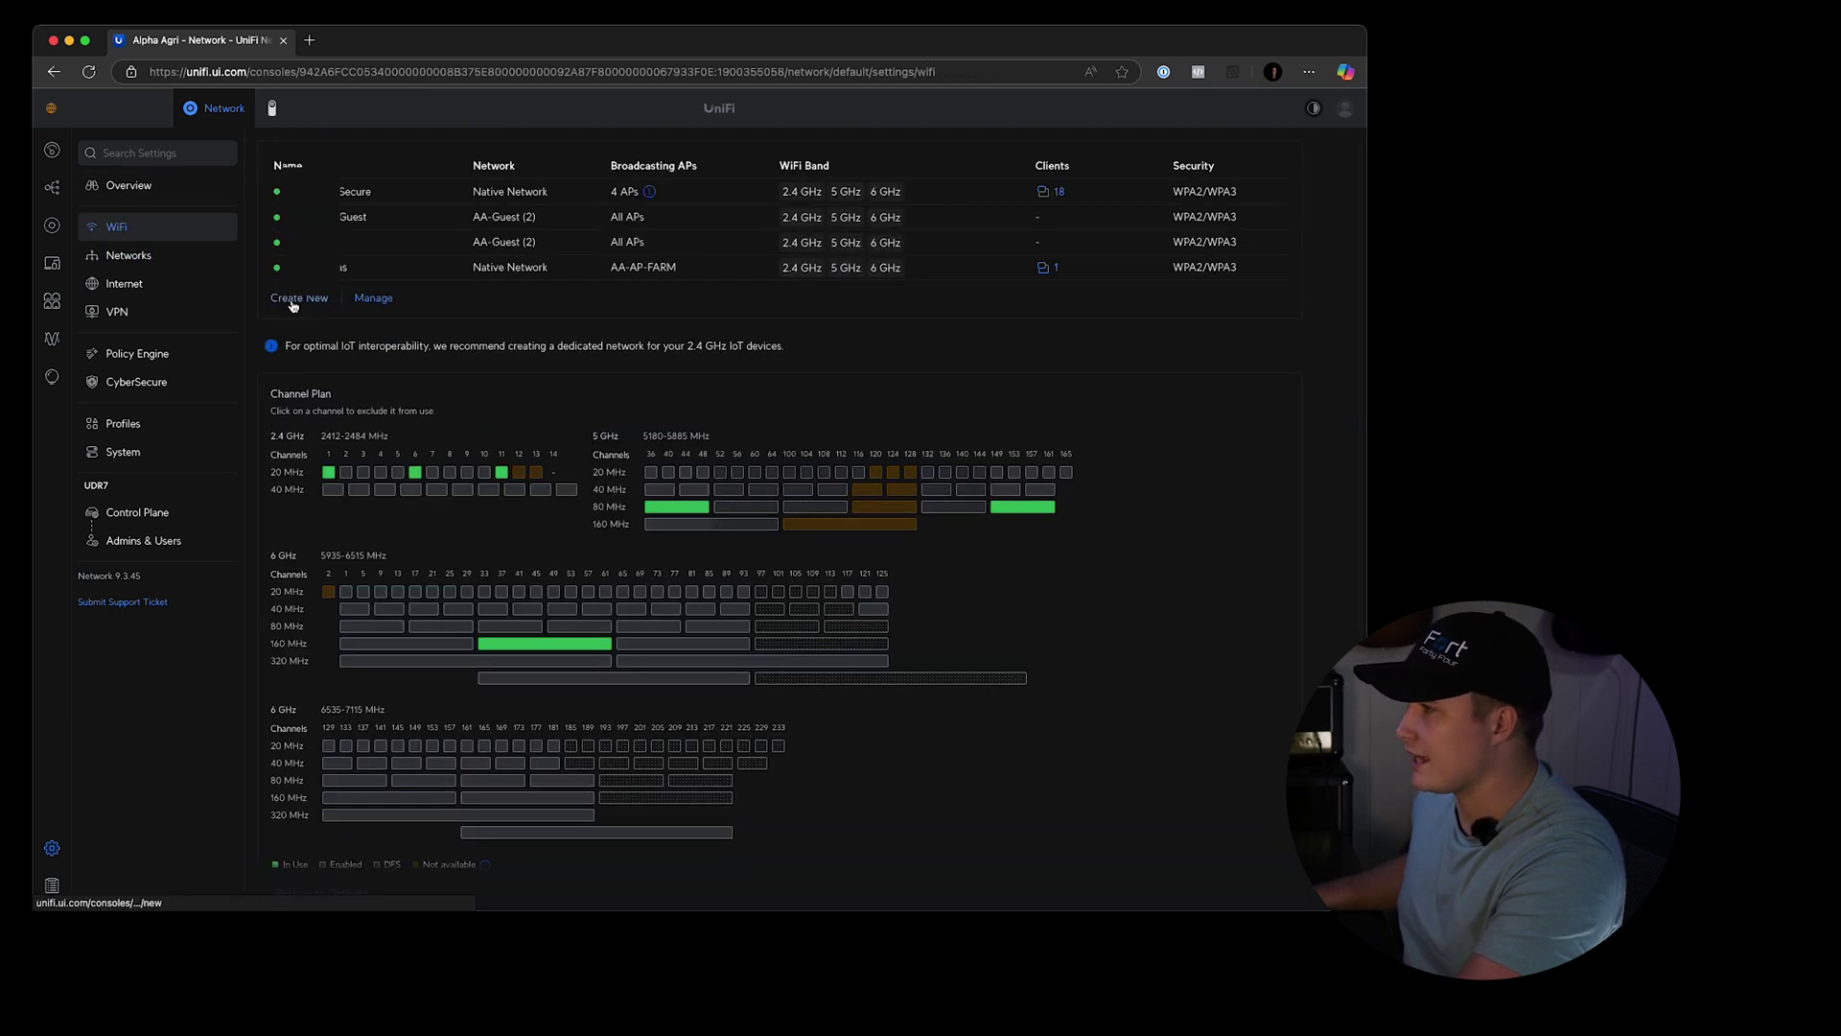
left_click(293, 301)
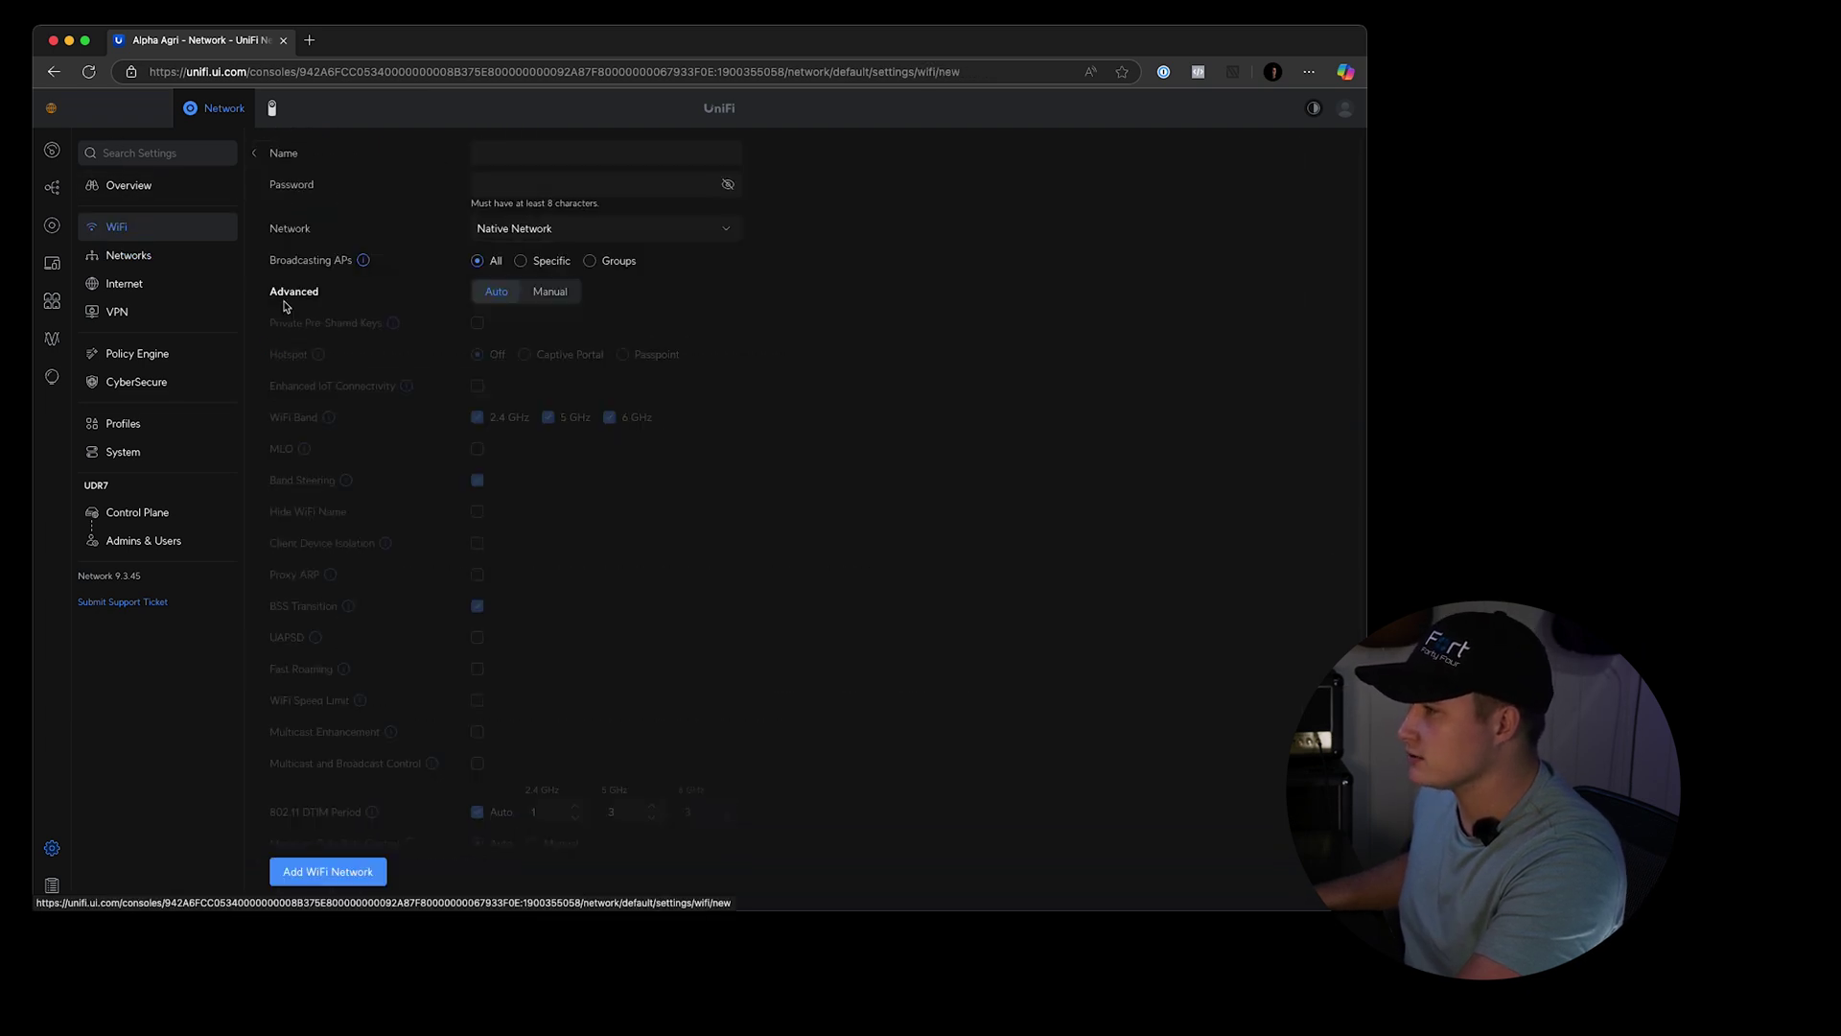
left_click(505, 148)
type("Guest")
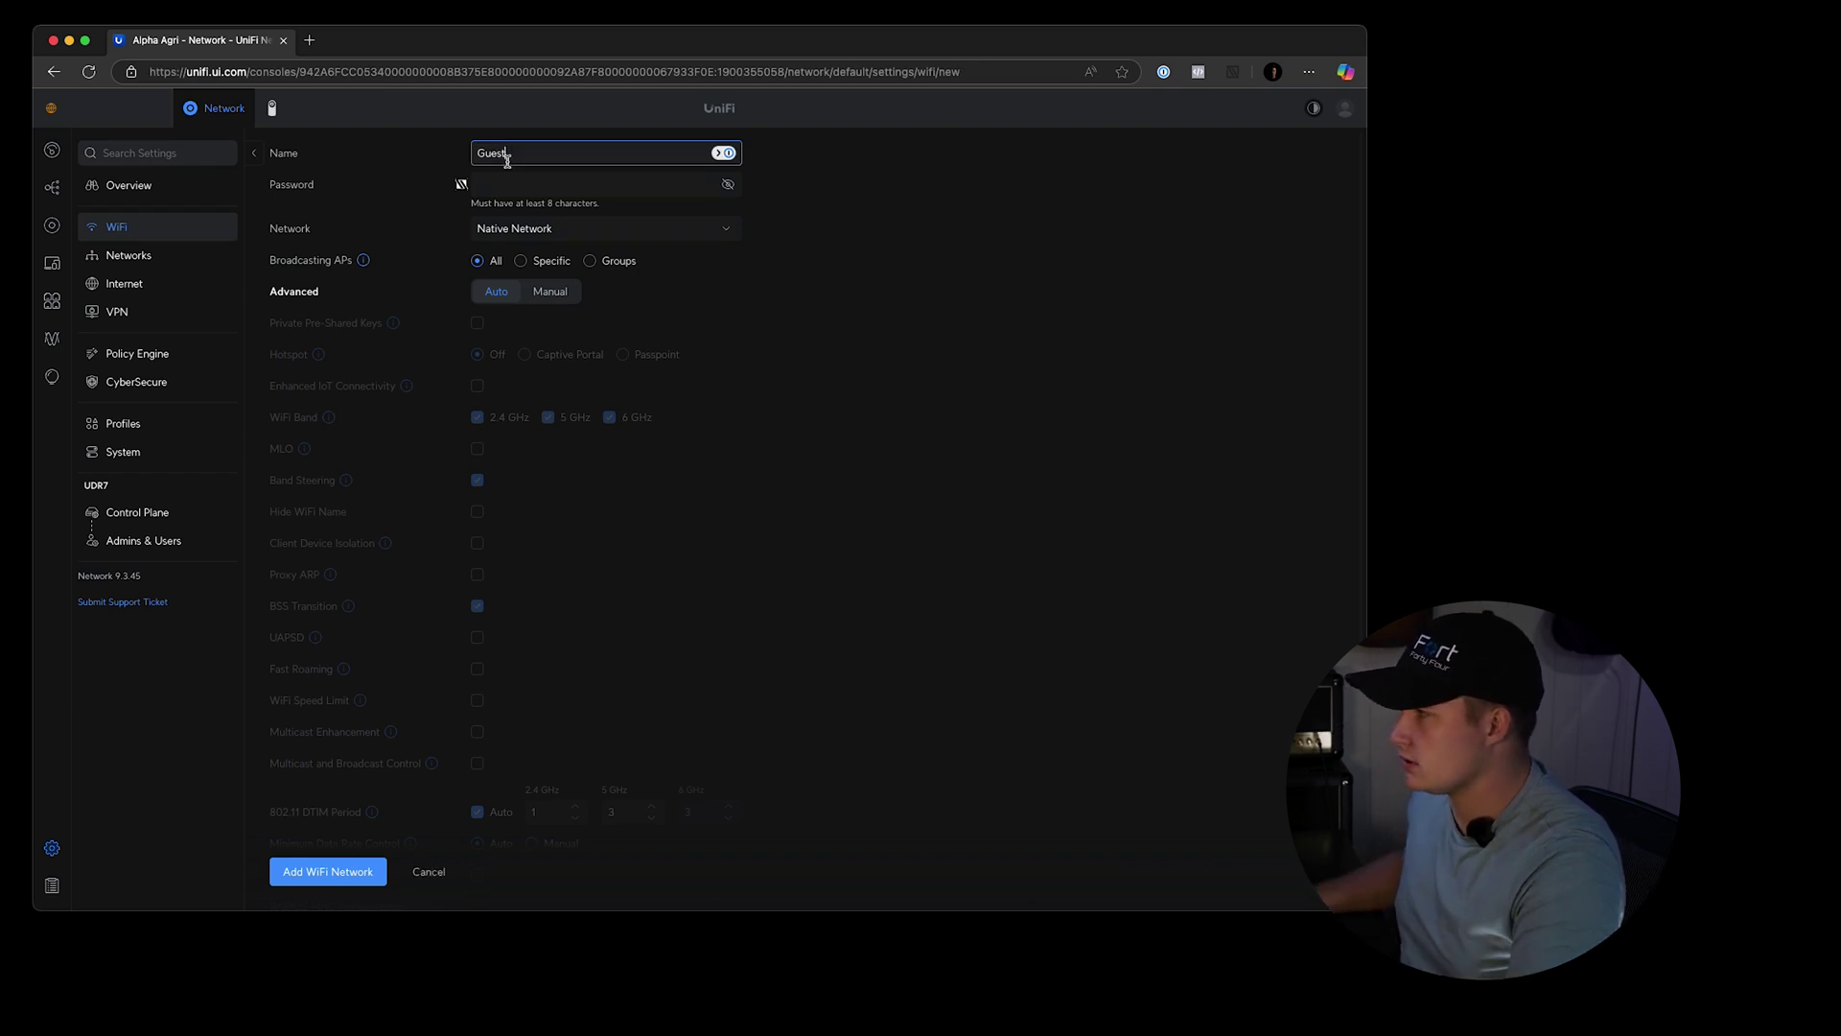
left_click(507, 178)
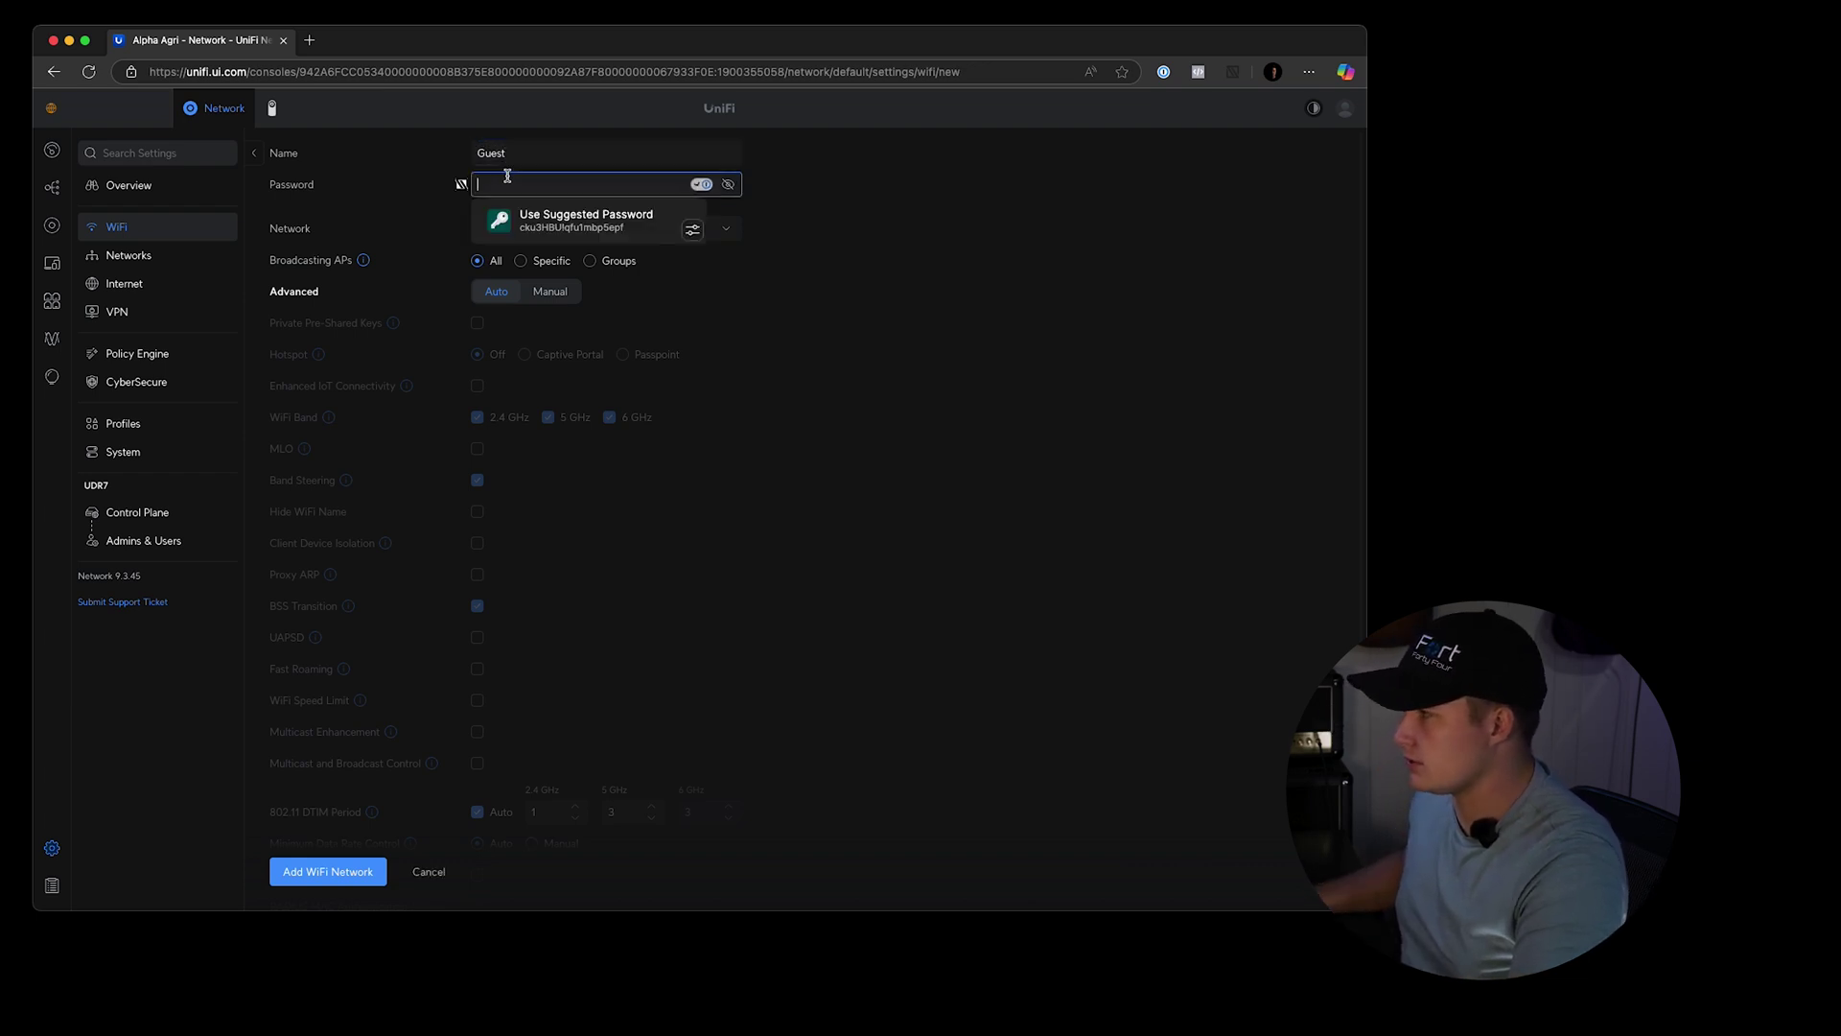
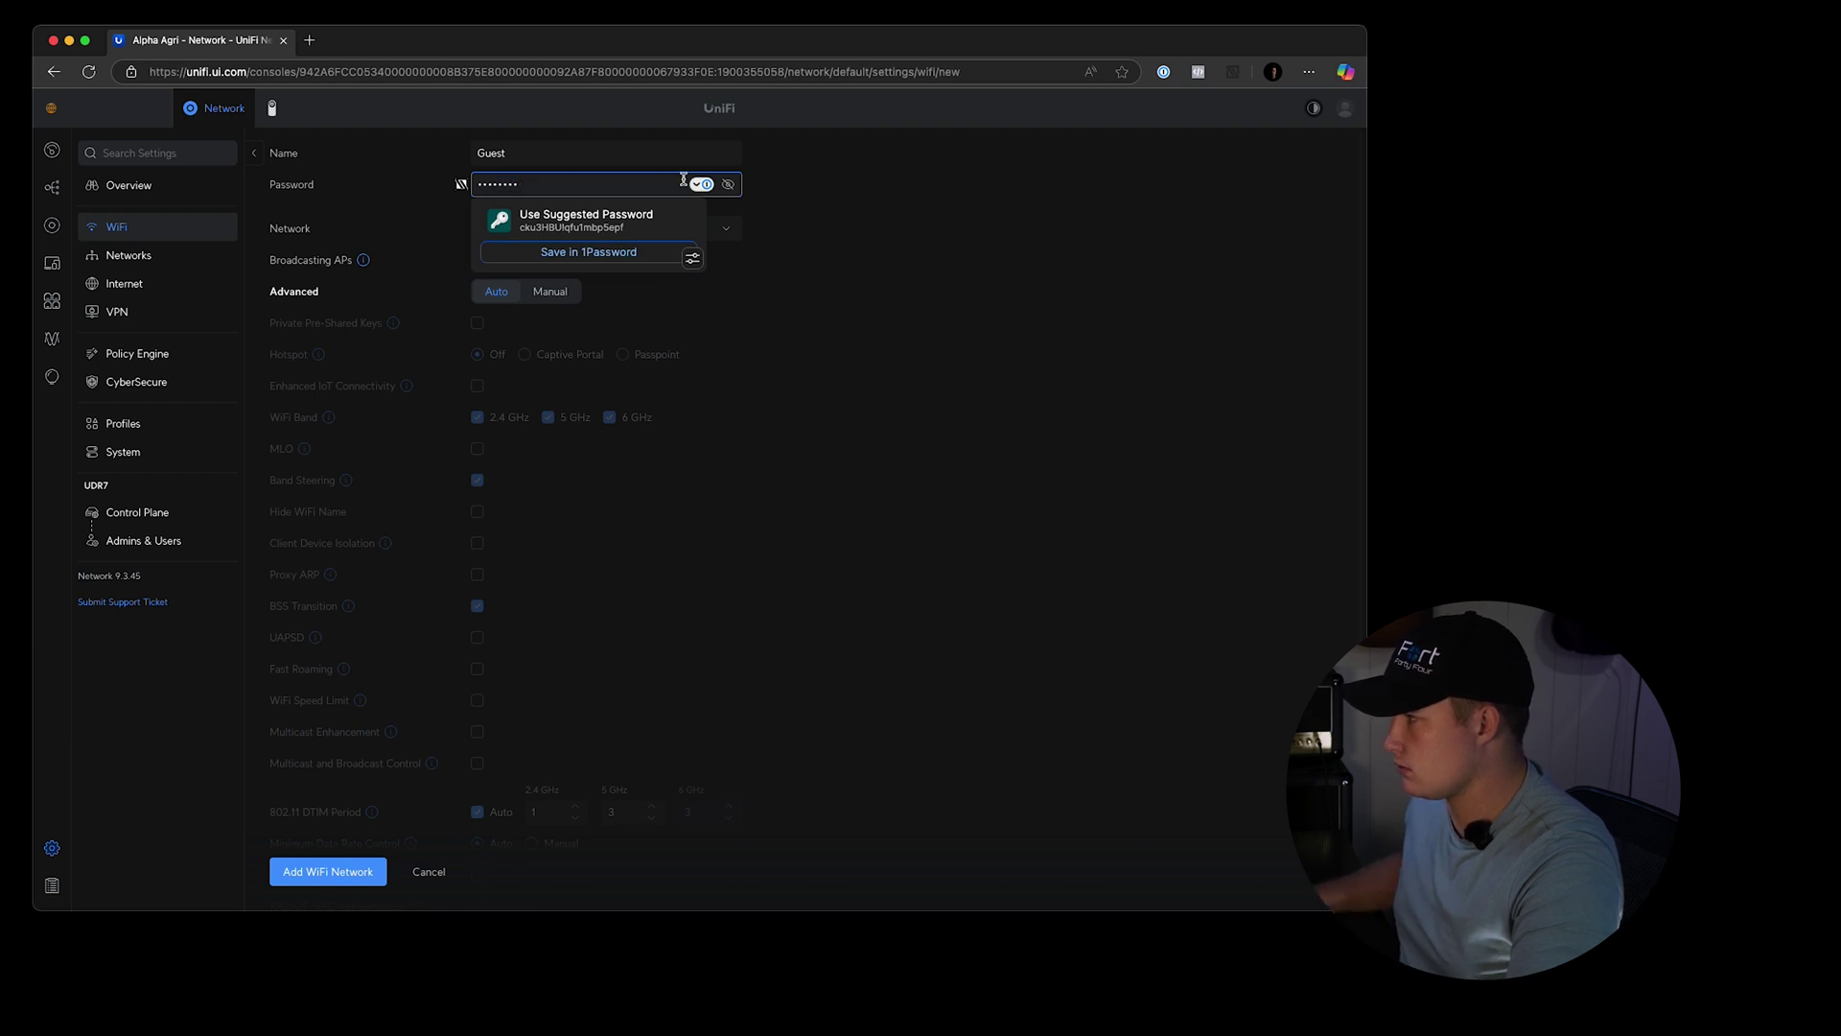
left_click(729, 185)
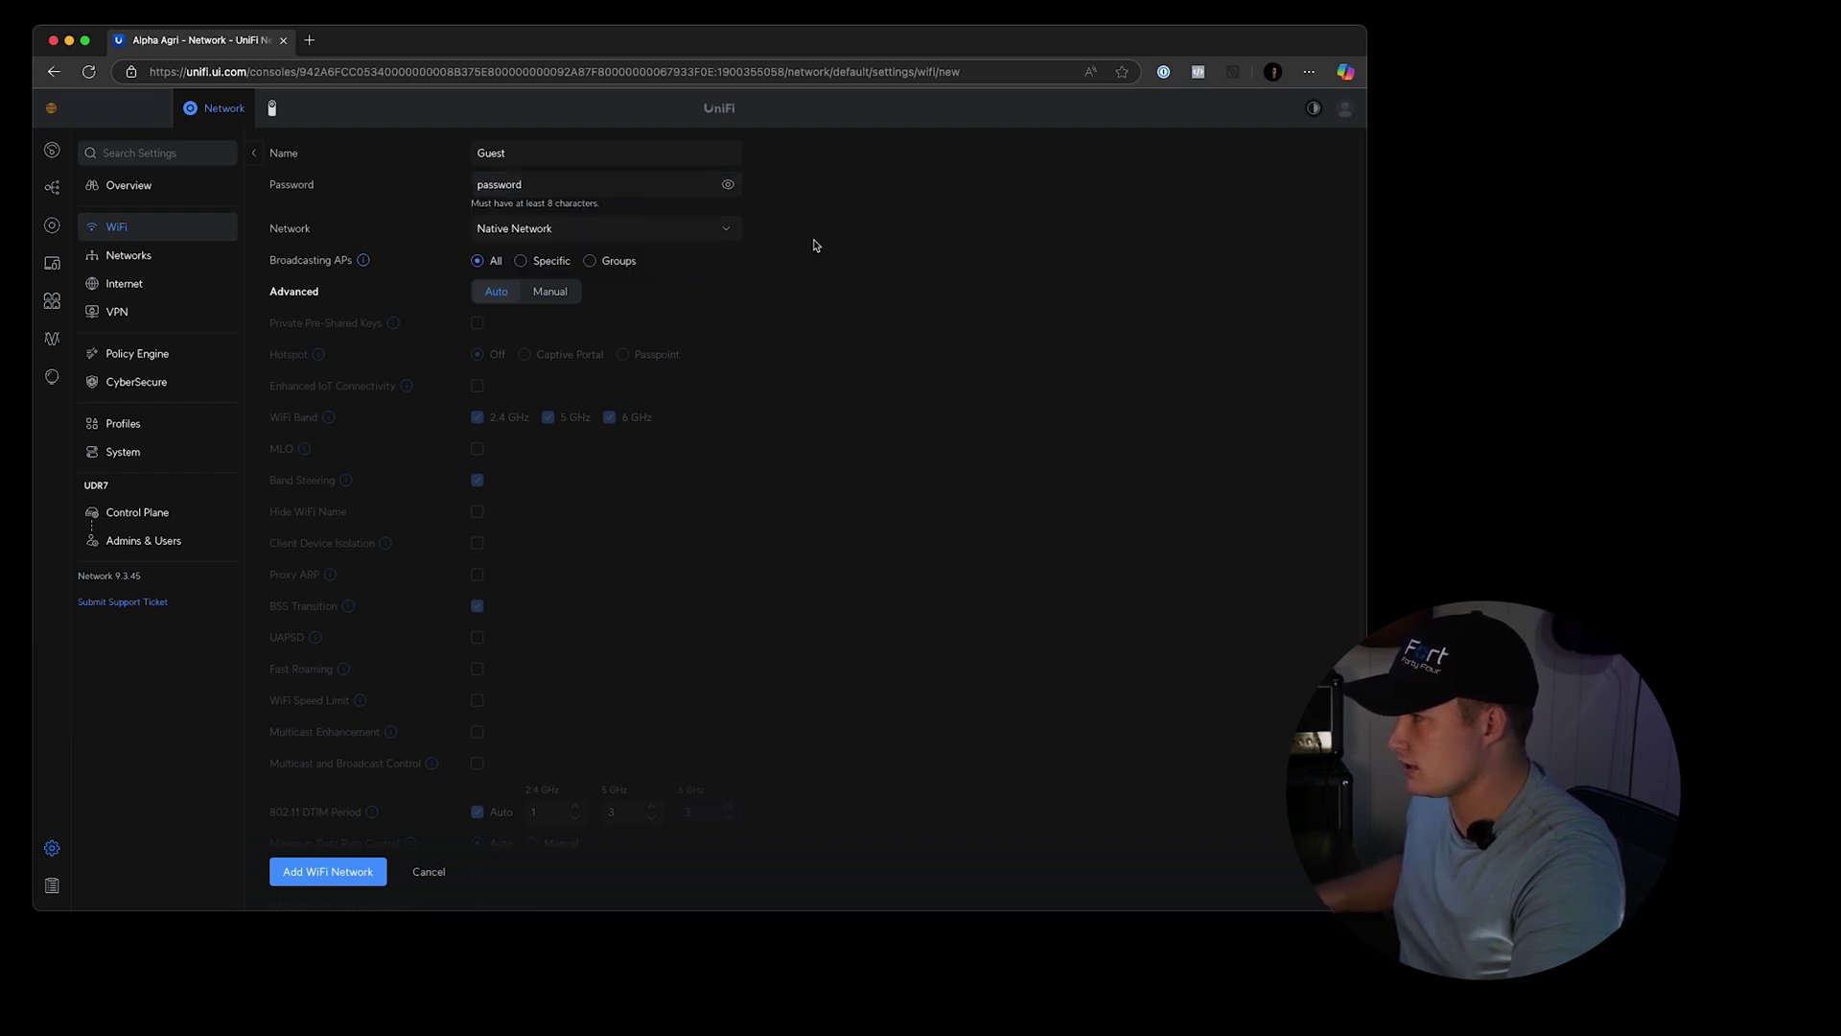
- Assign the new WiFi to the Guest network and save it
left_click(682, 234)
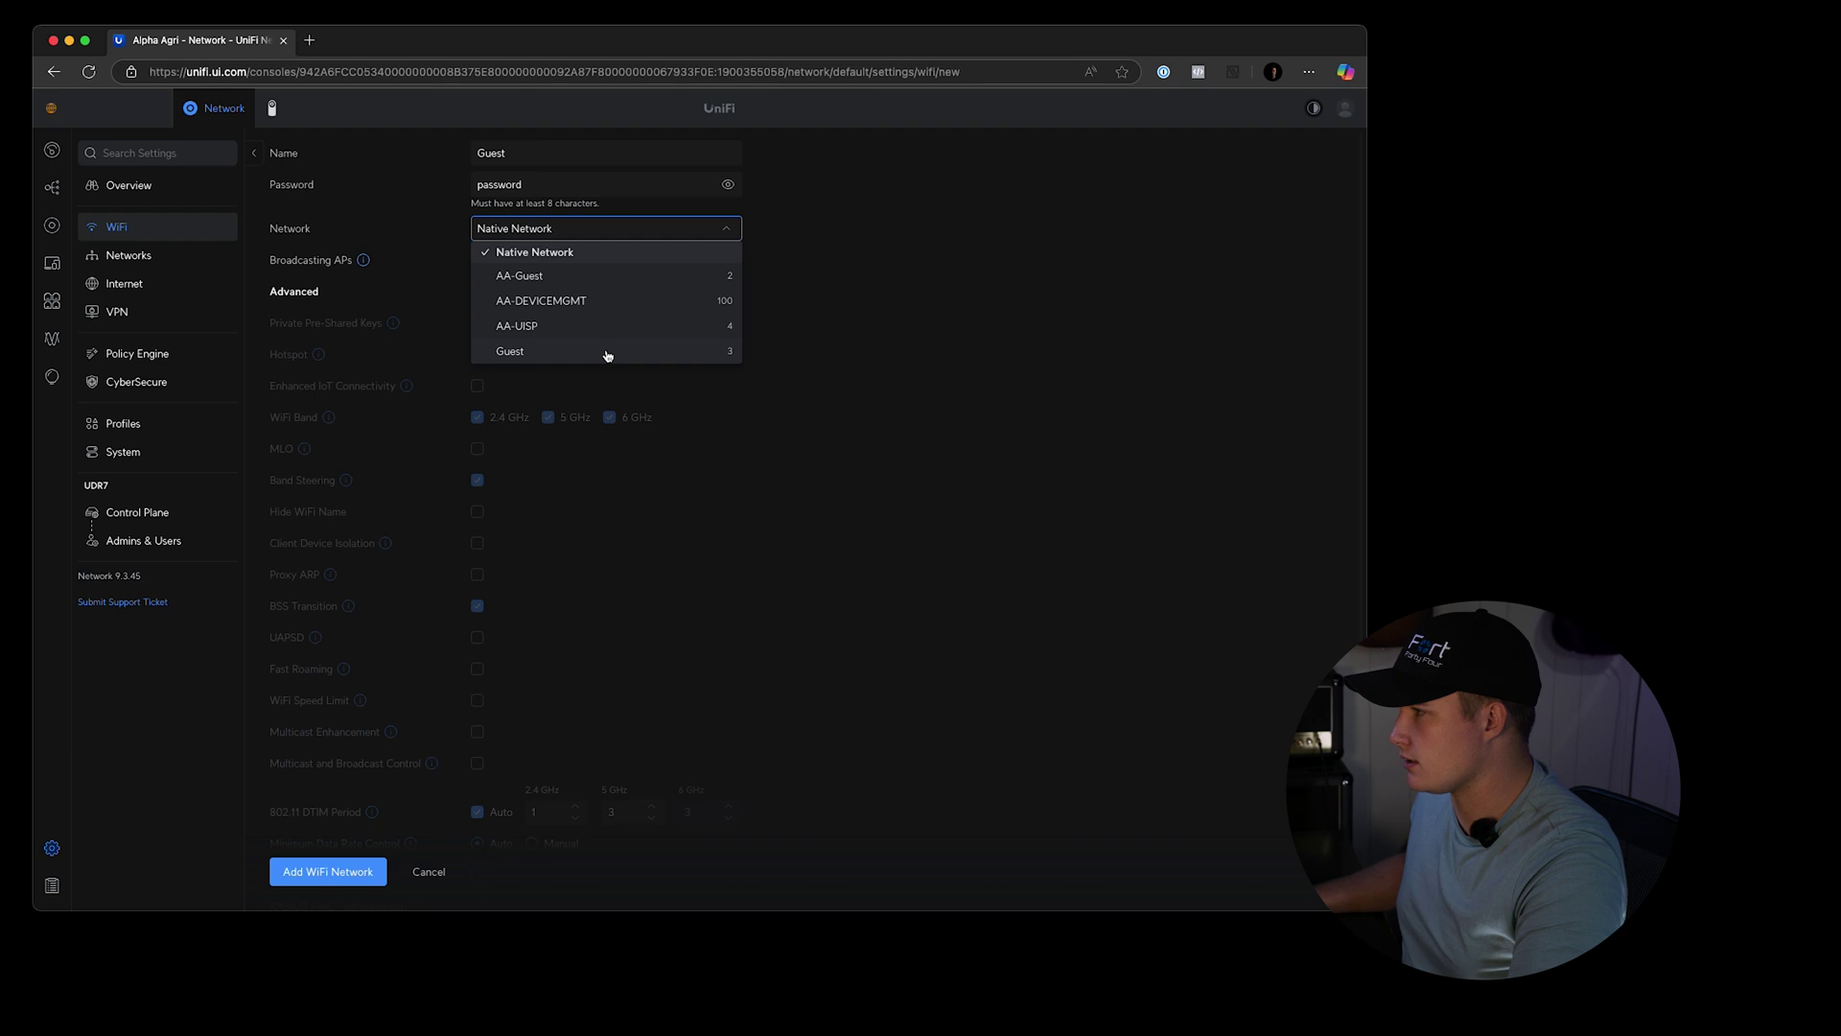
left_click(607, 353)
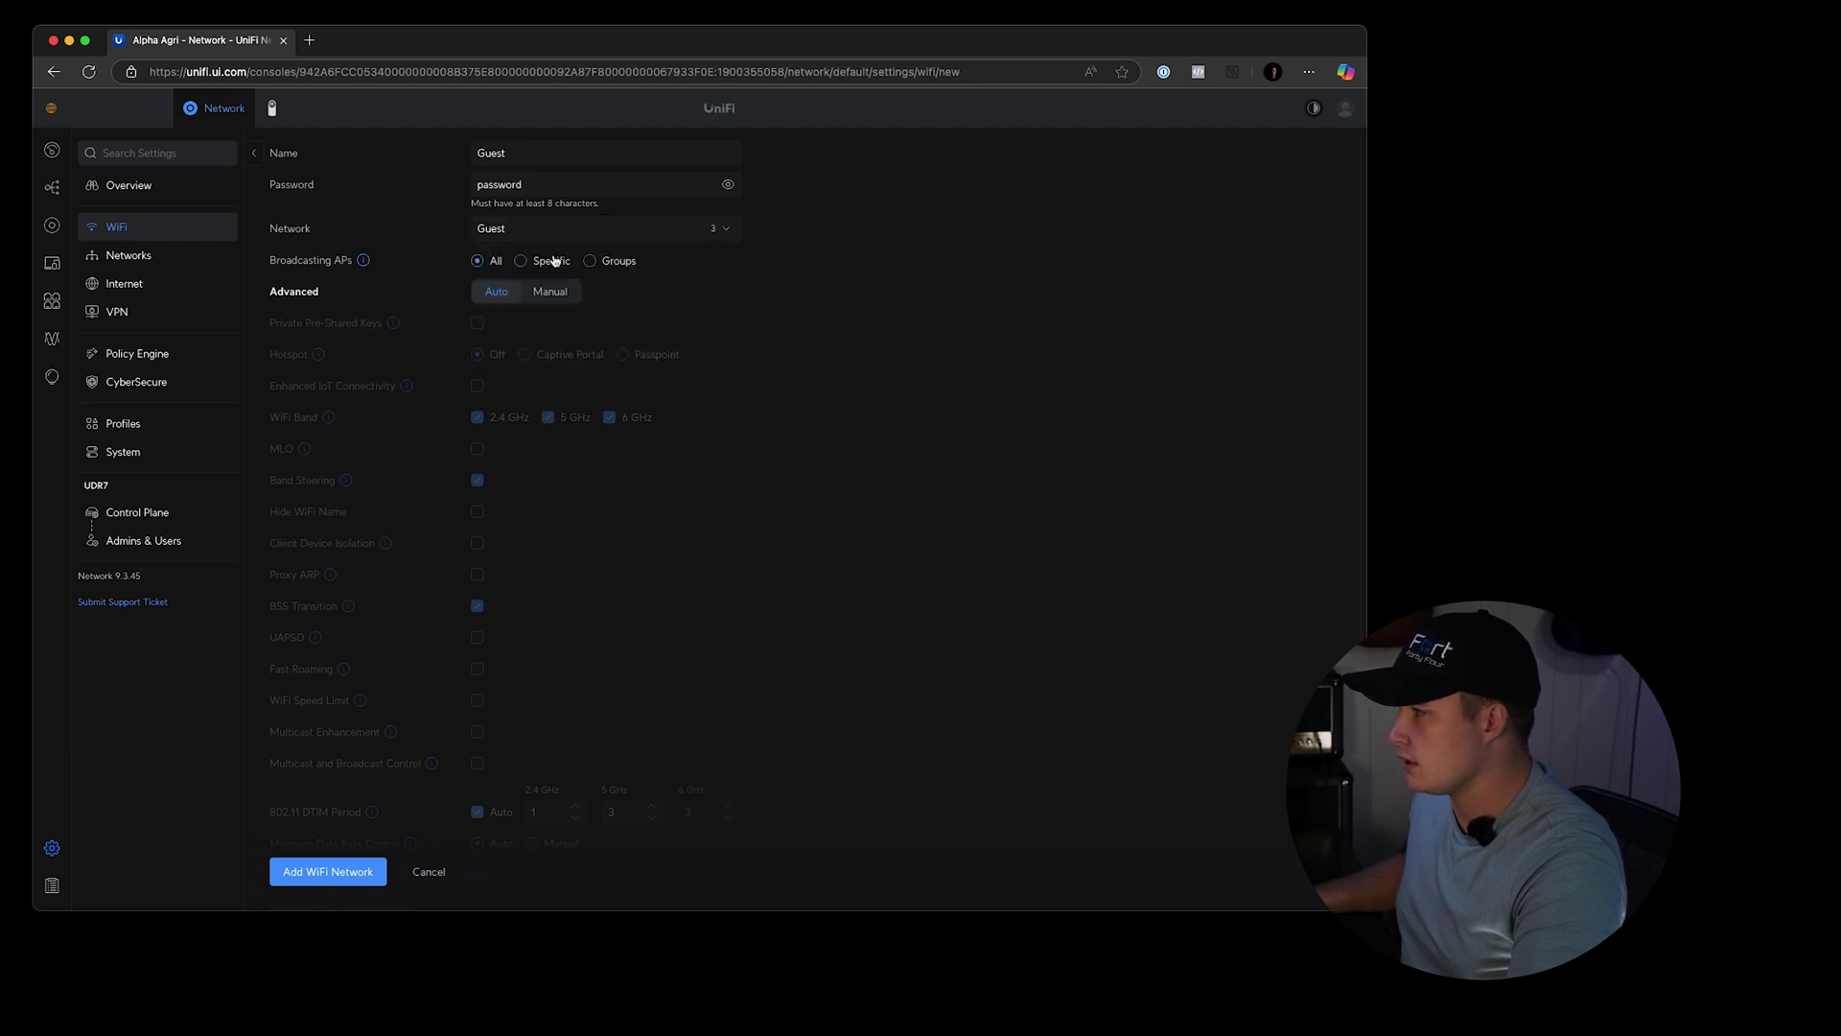
left_click(343, 876)
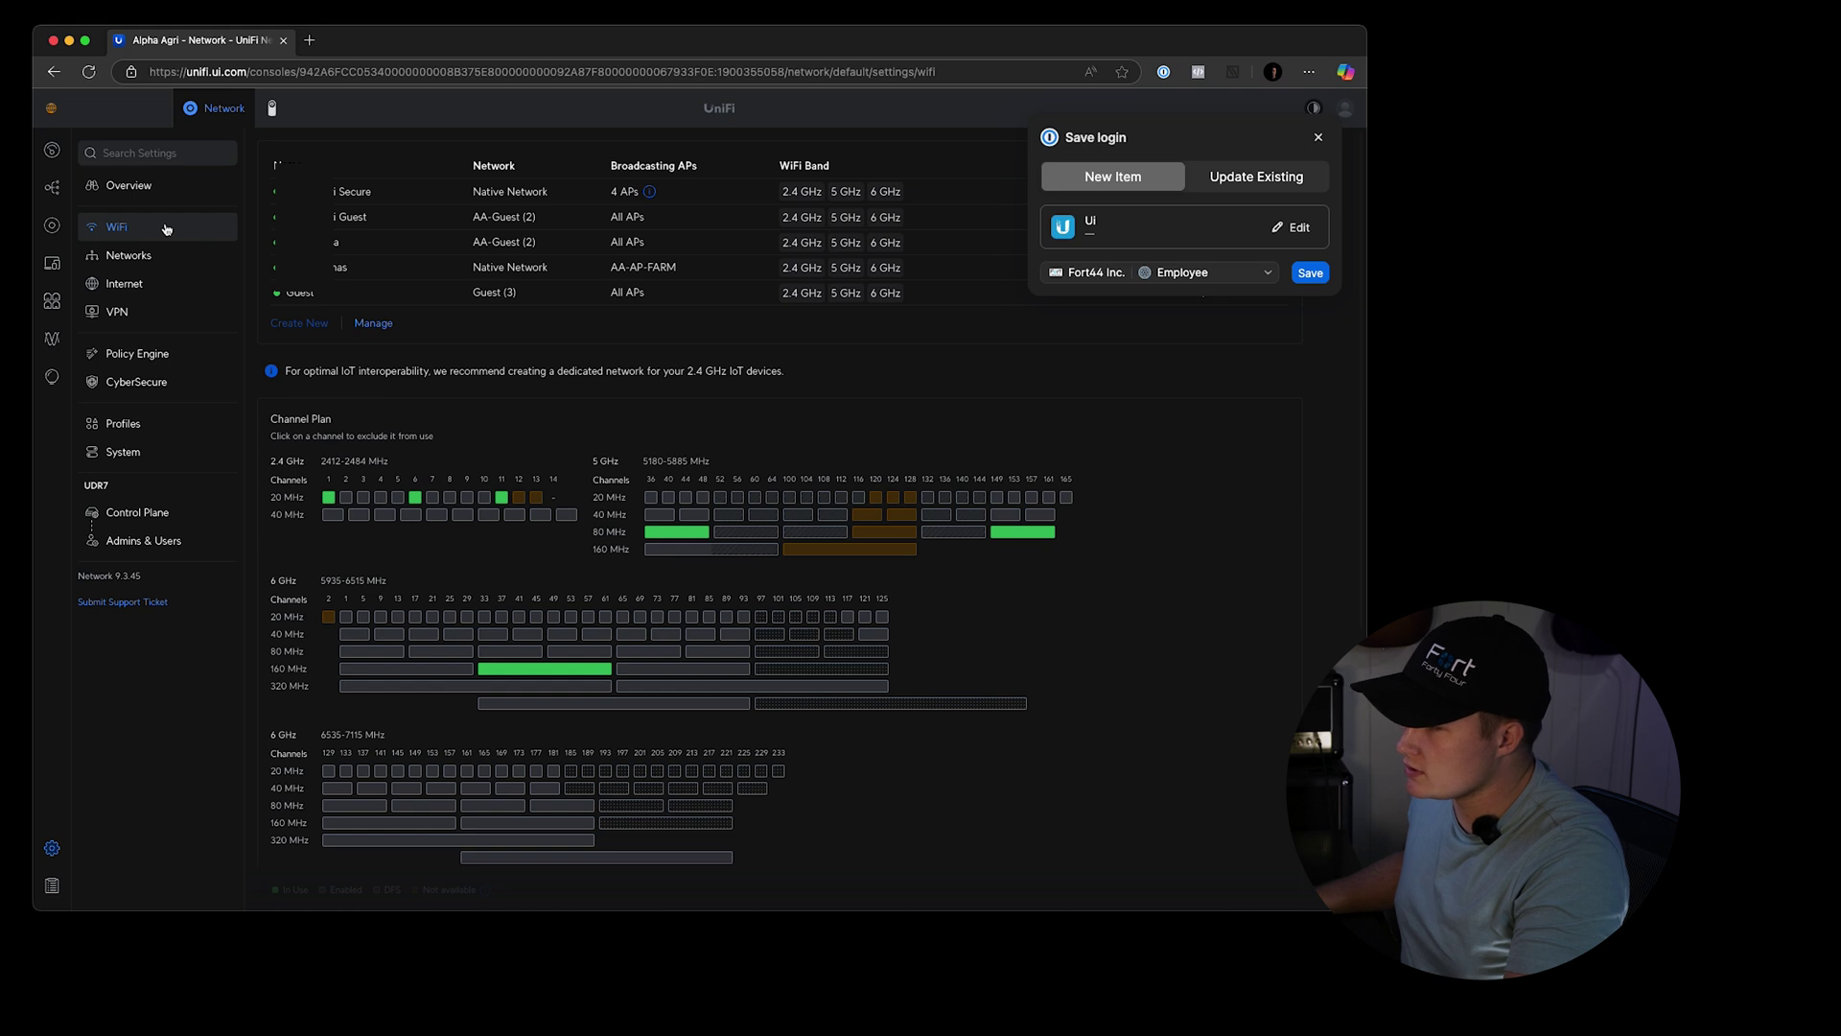
left_click(126, 355)
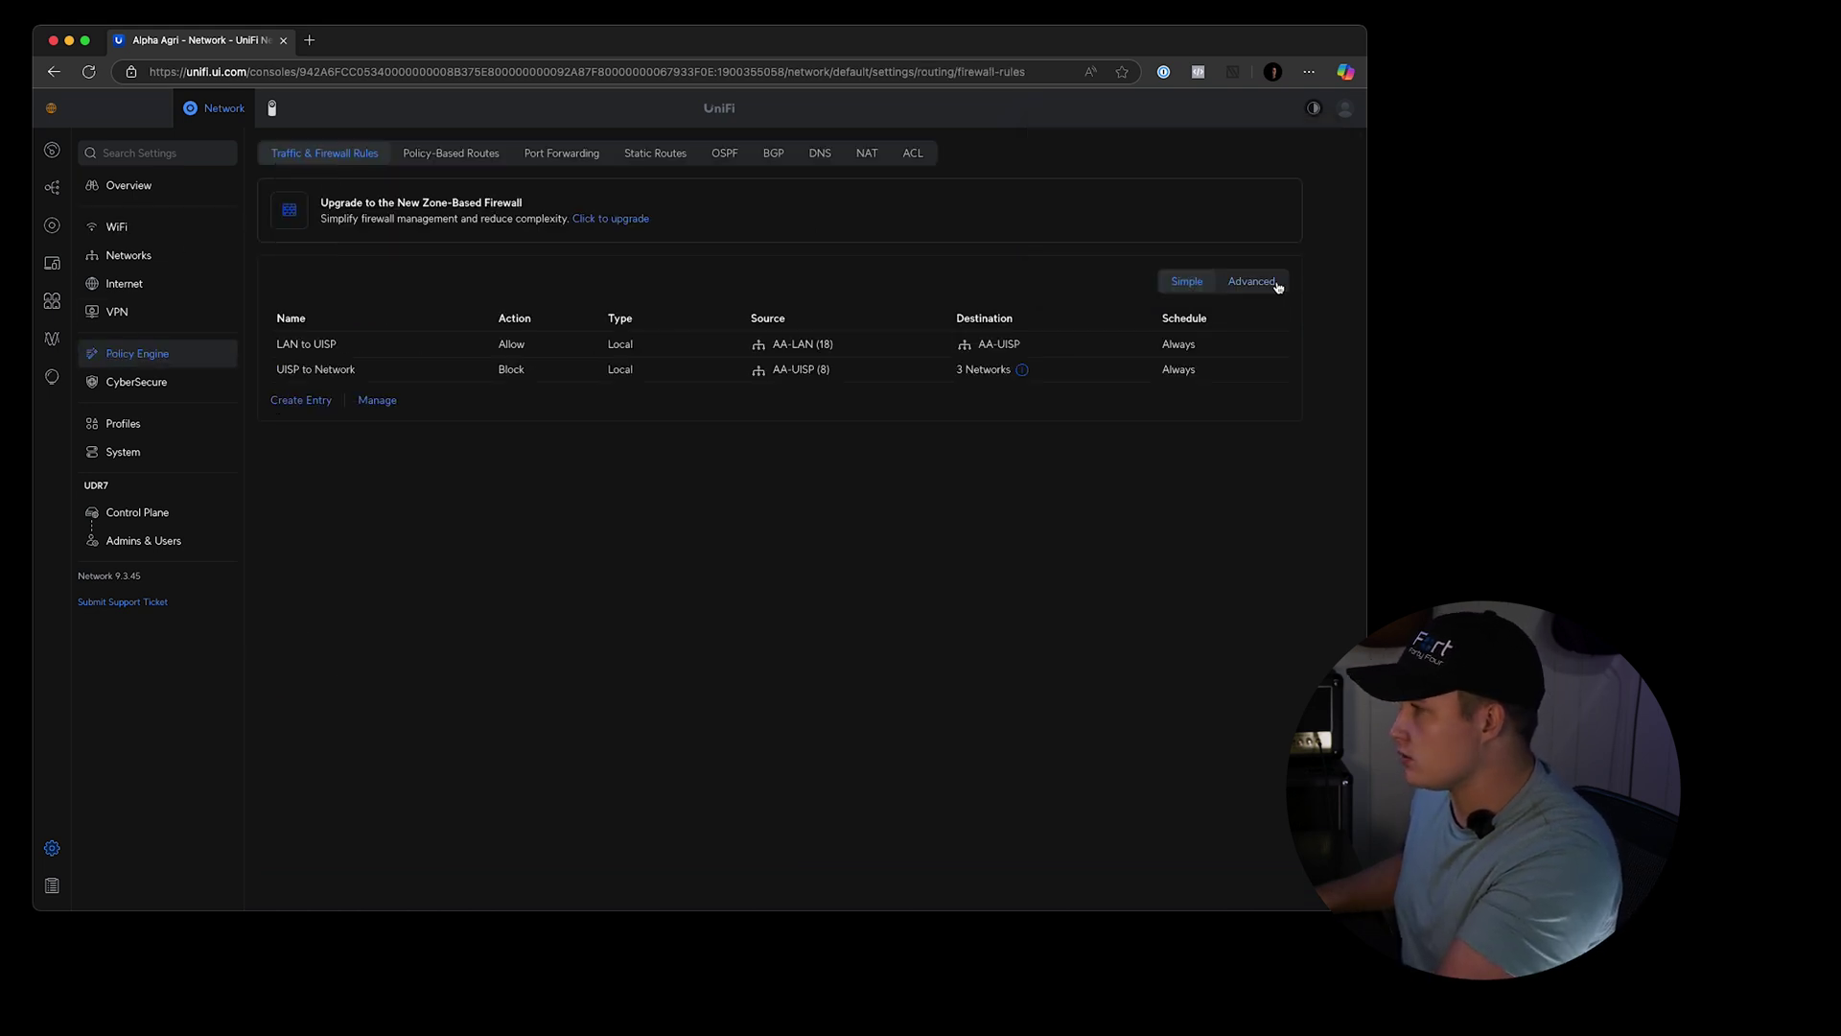
left_click(1283, 284)
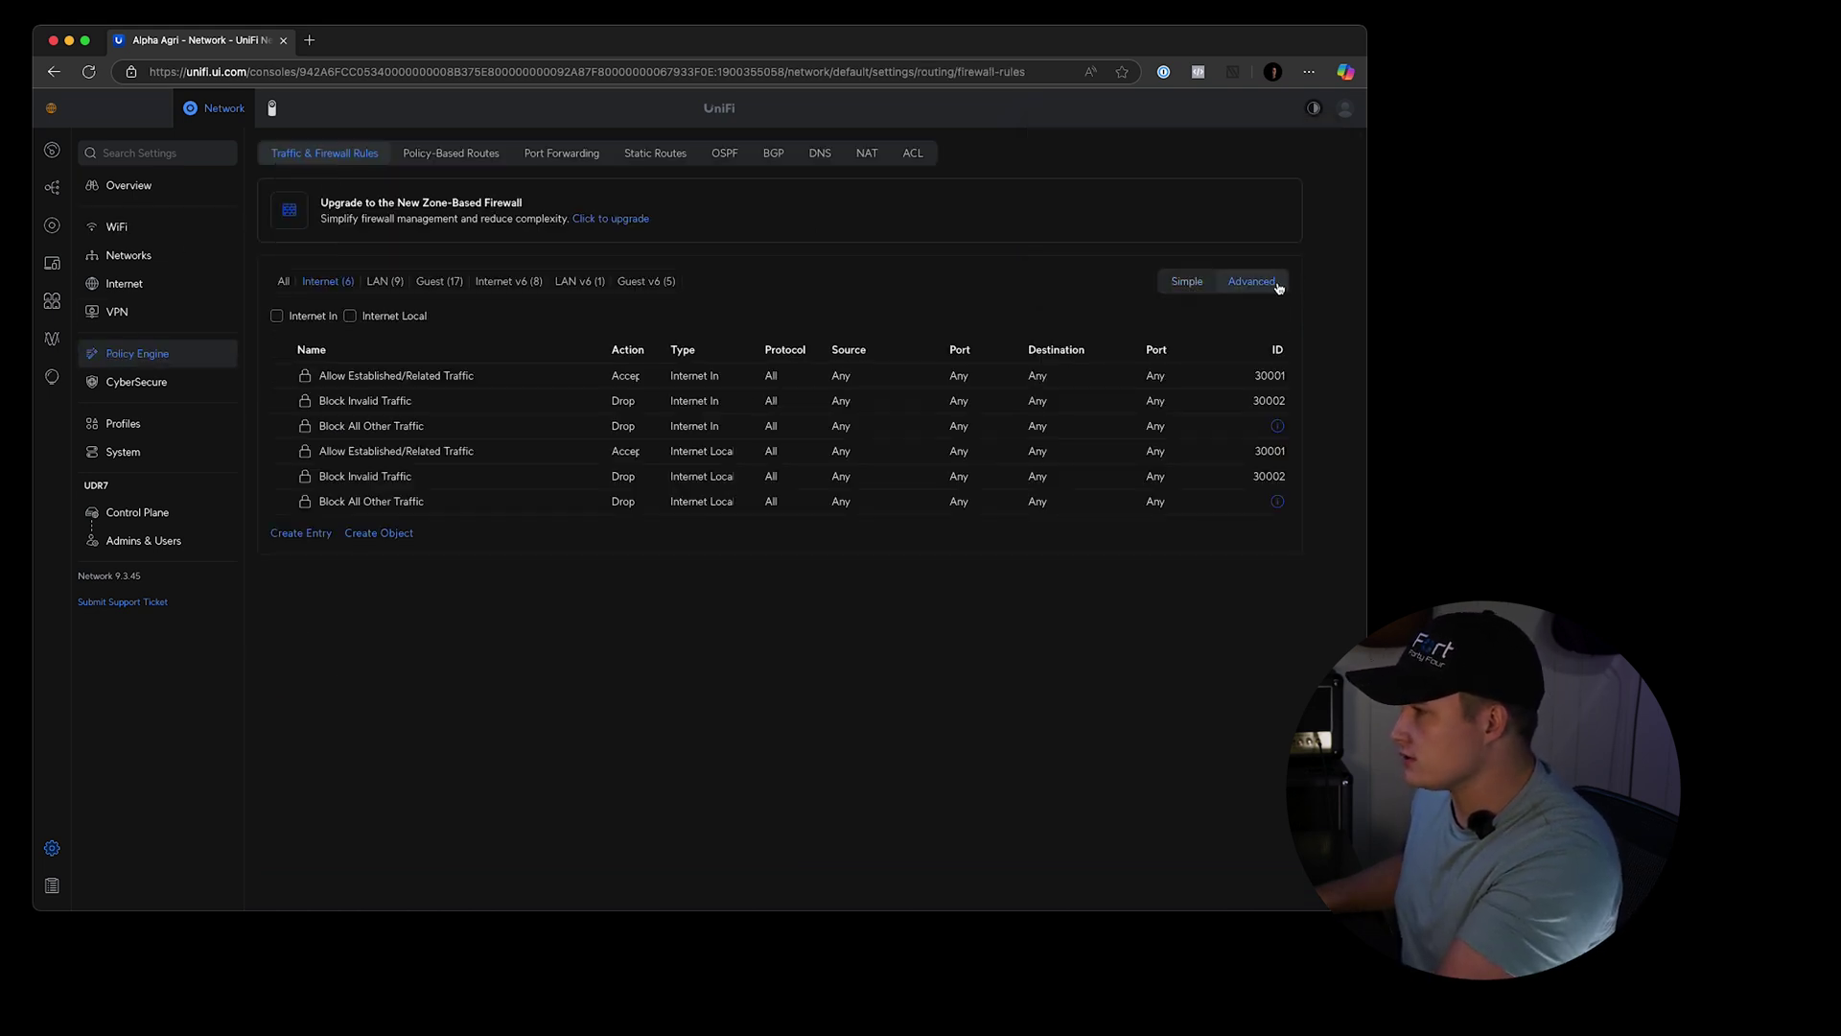
left_click(429, 283)
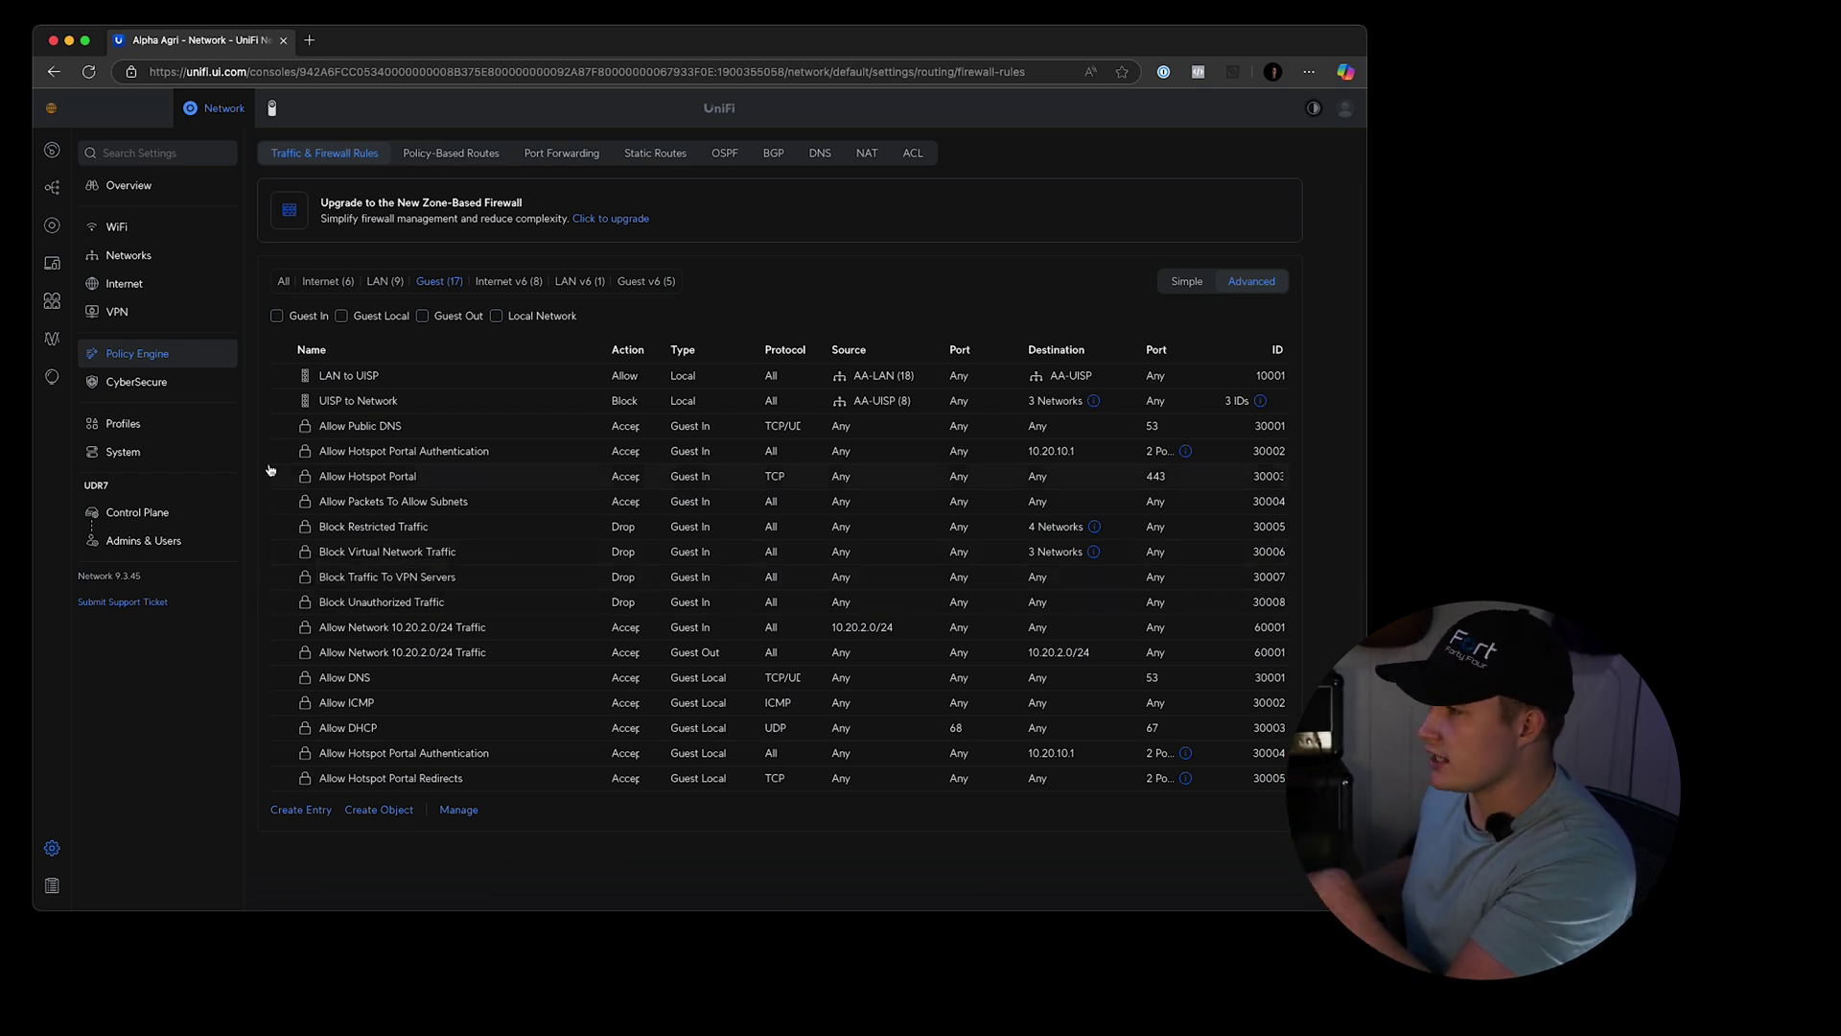
- Edit the Guest SSID, set advanced options to Manual, and choose the Captive Portal hotspot
left_click(120, 230)
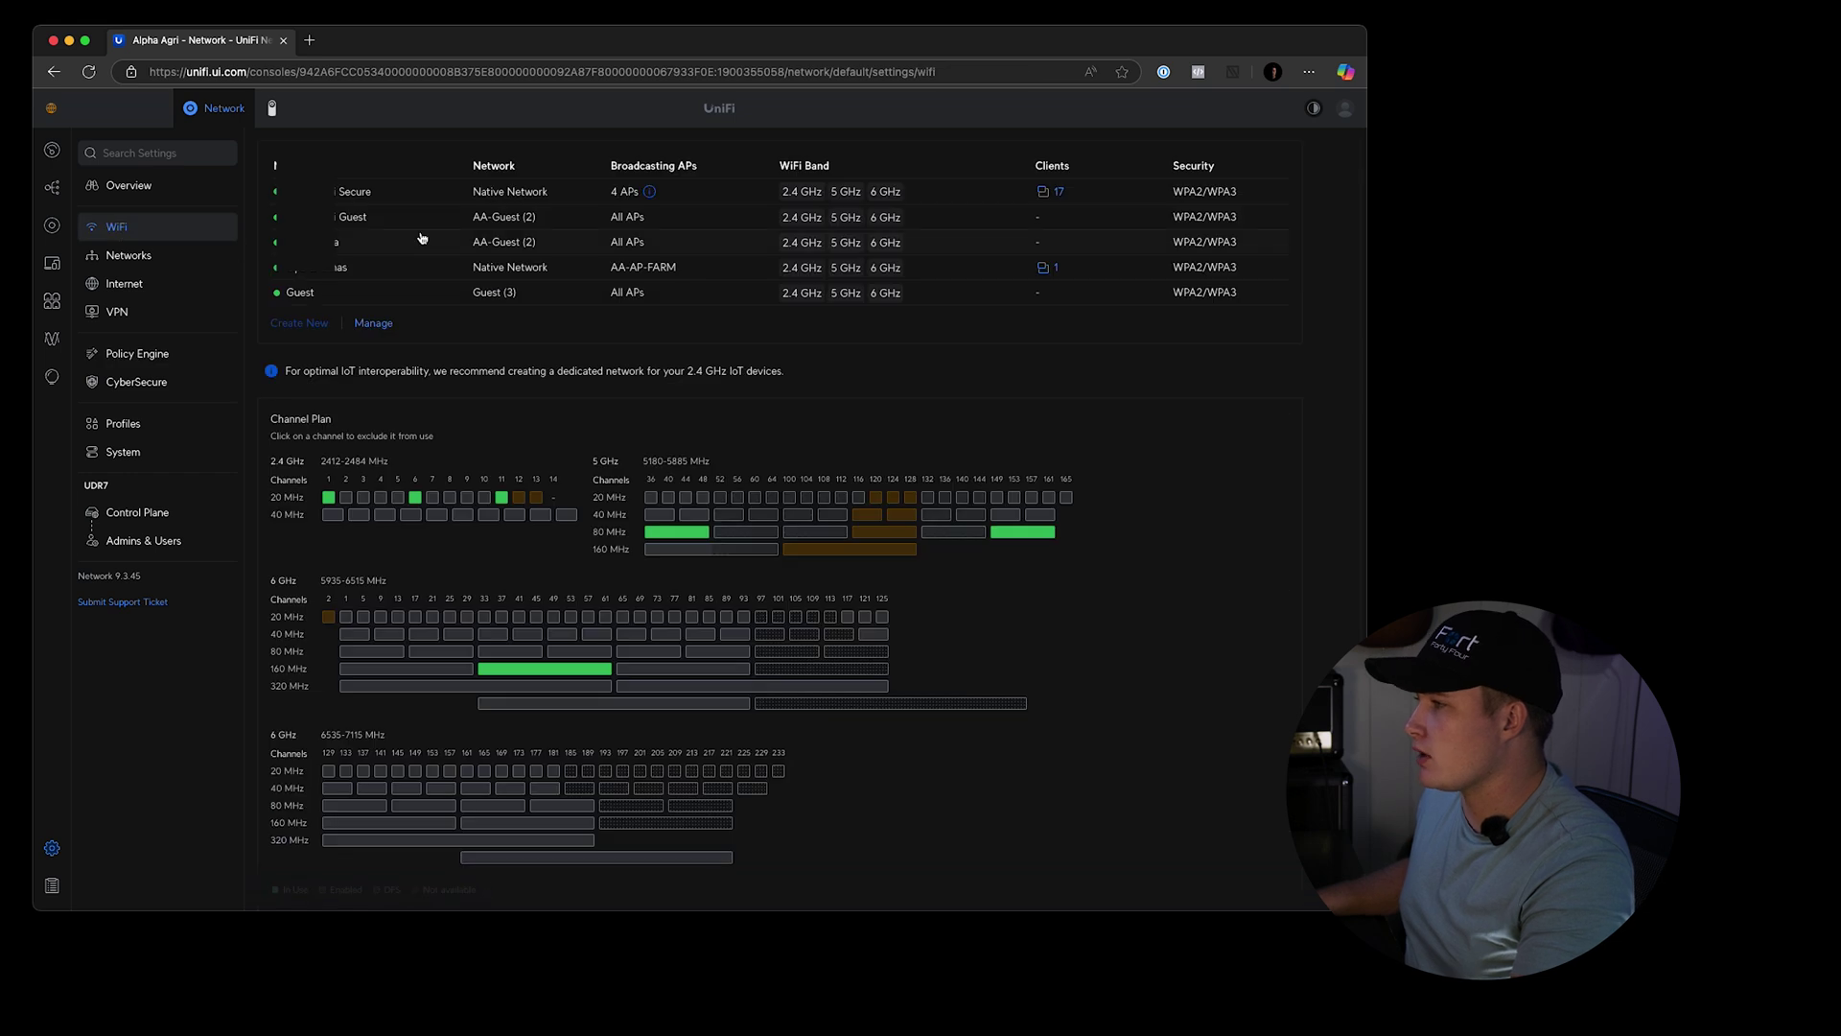
left_click(322, 303)
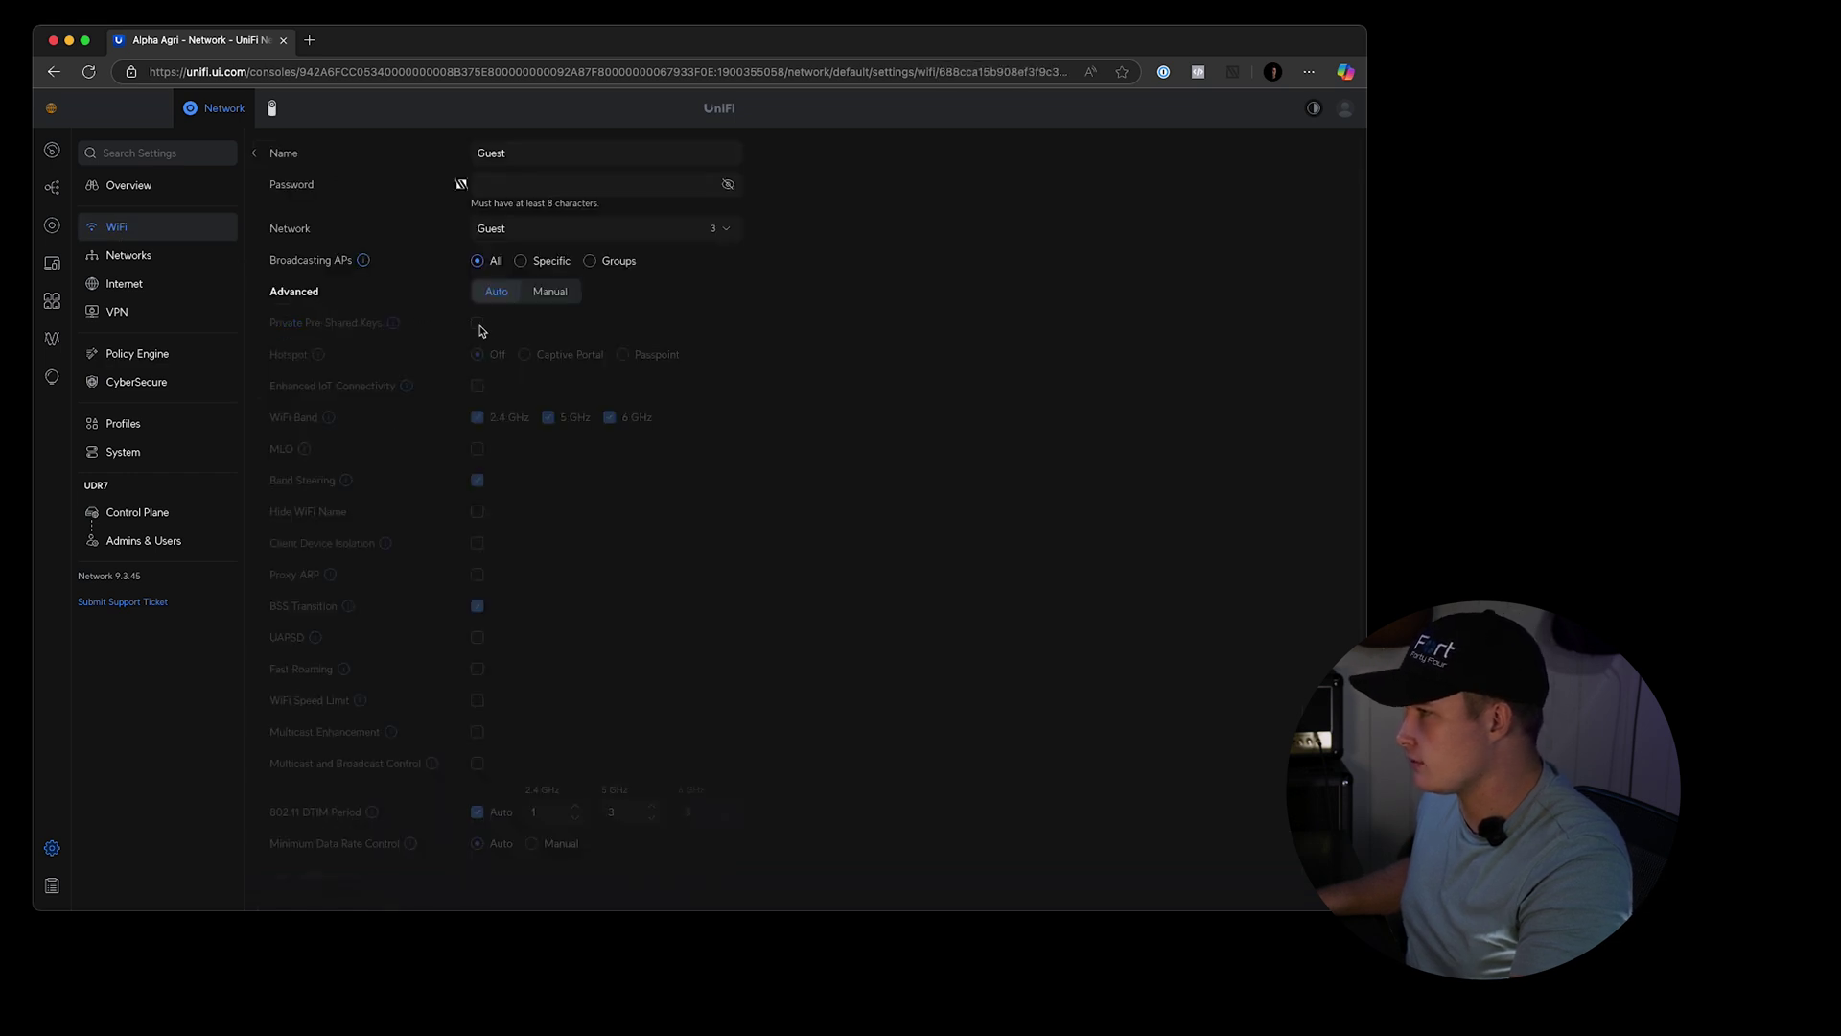
left_click(548, 293)
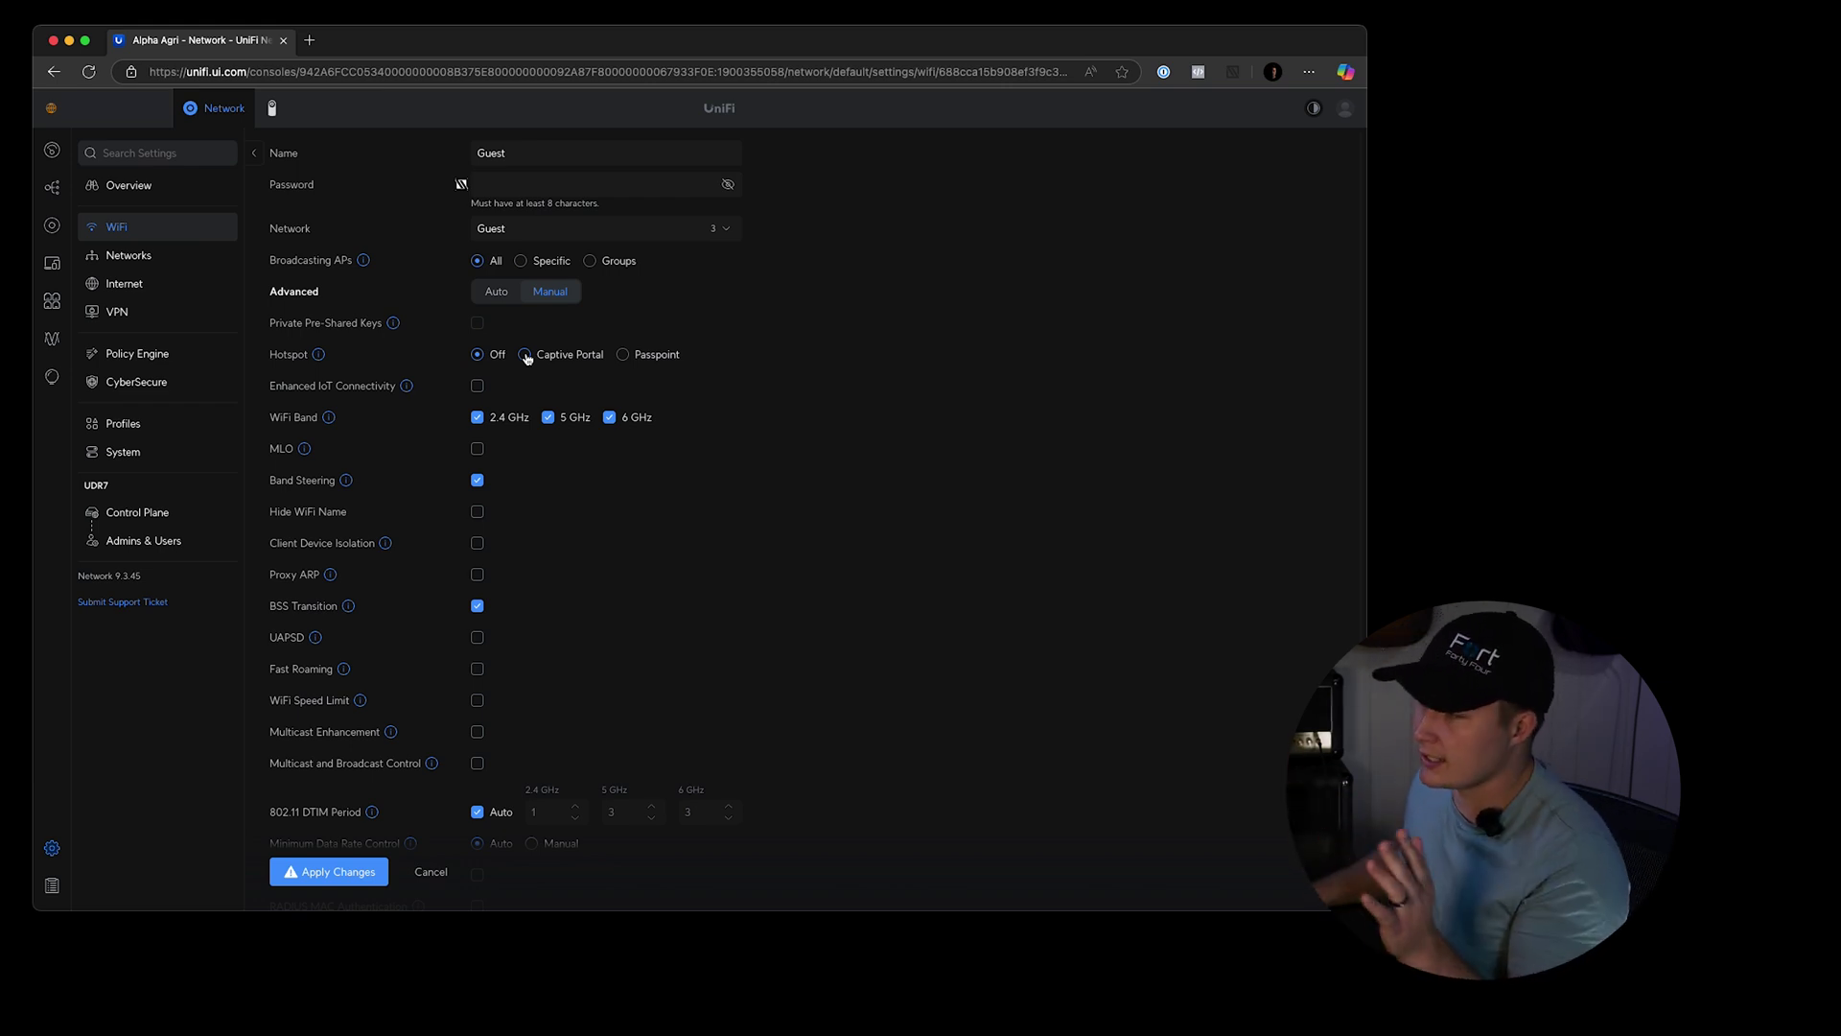
left_click(525, 355)
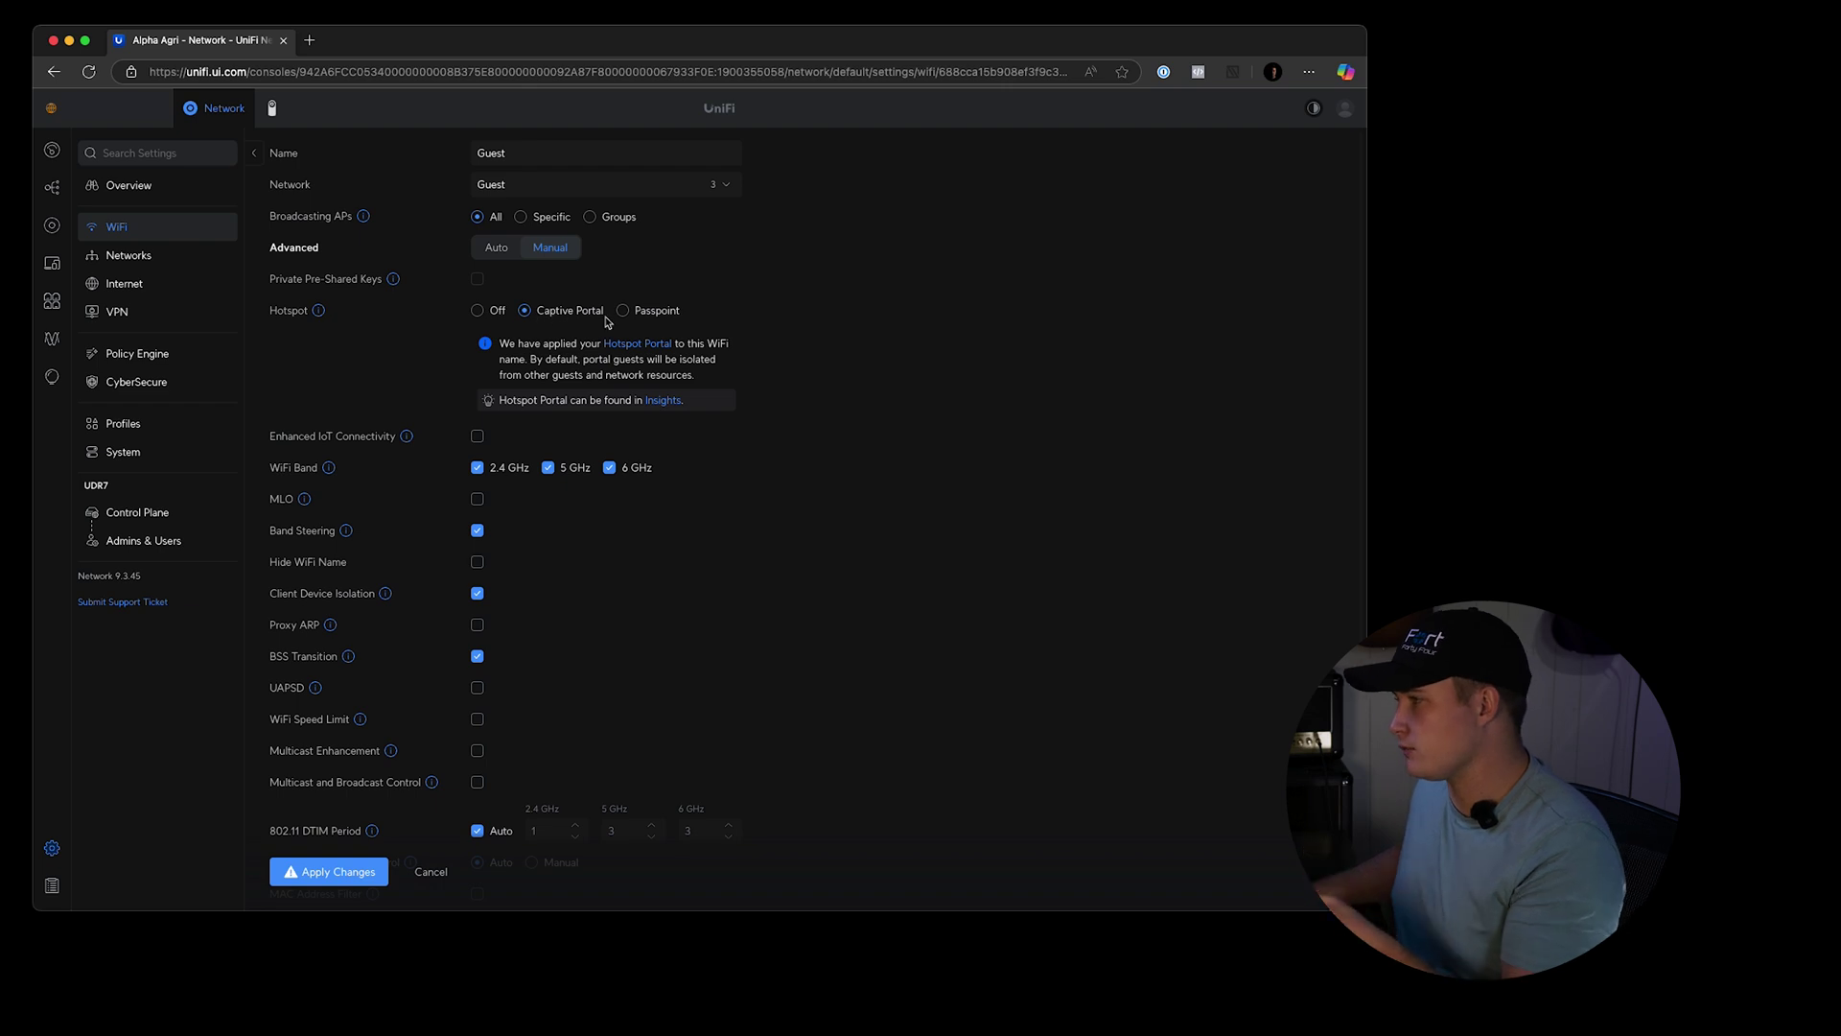
- Leave the unsaved WiFi edits and open the hotspot portal designer preview
left_click(622, 347)
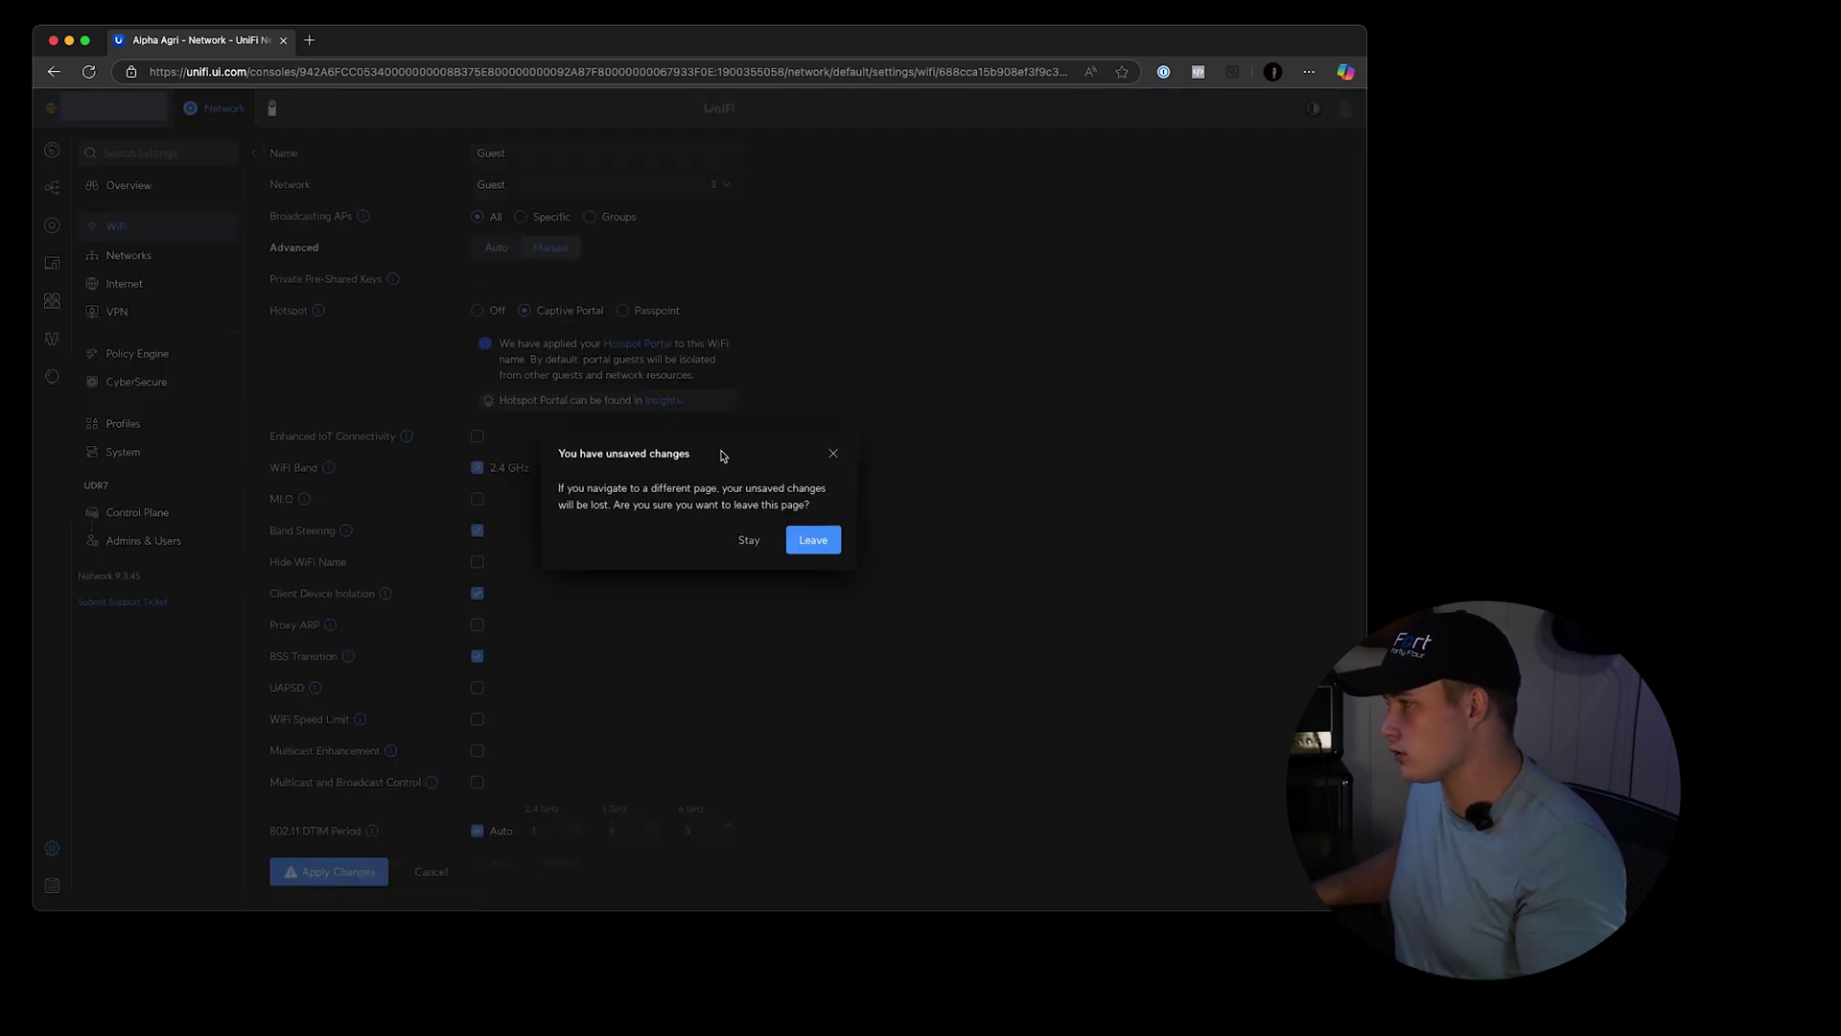
left_click(811, 542)
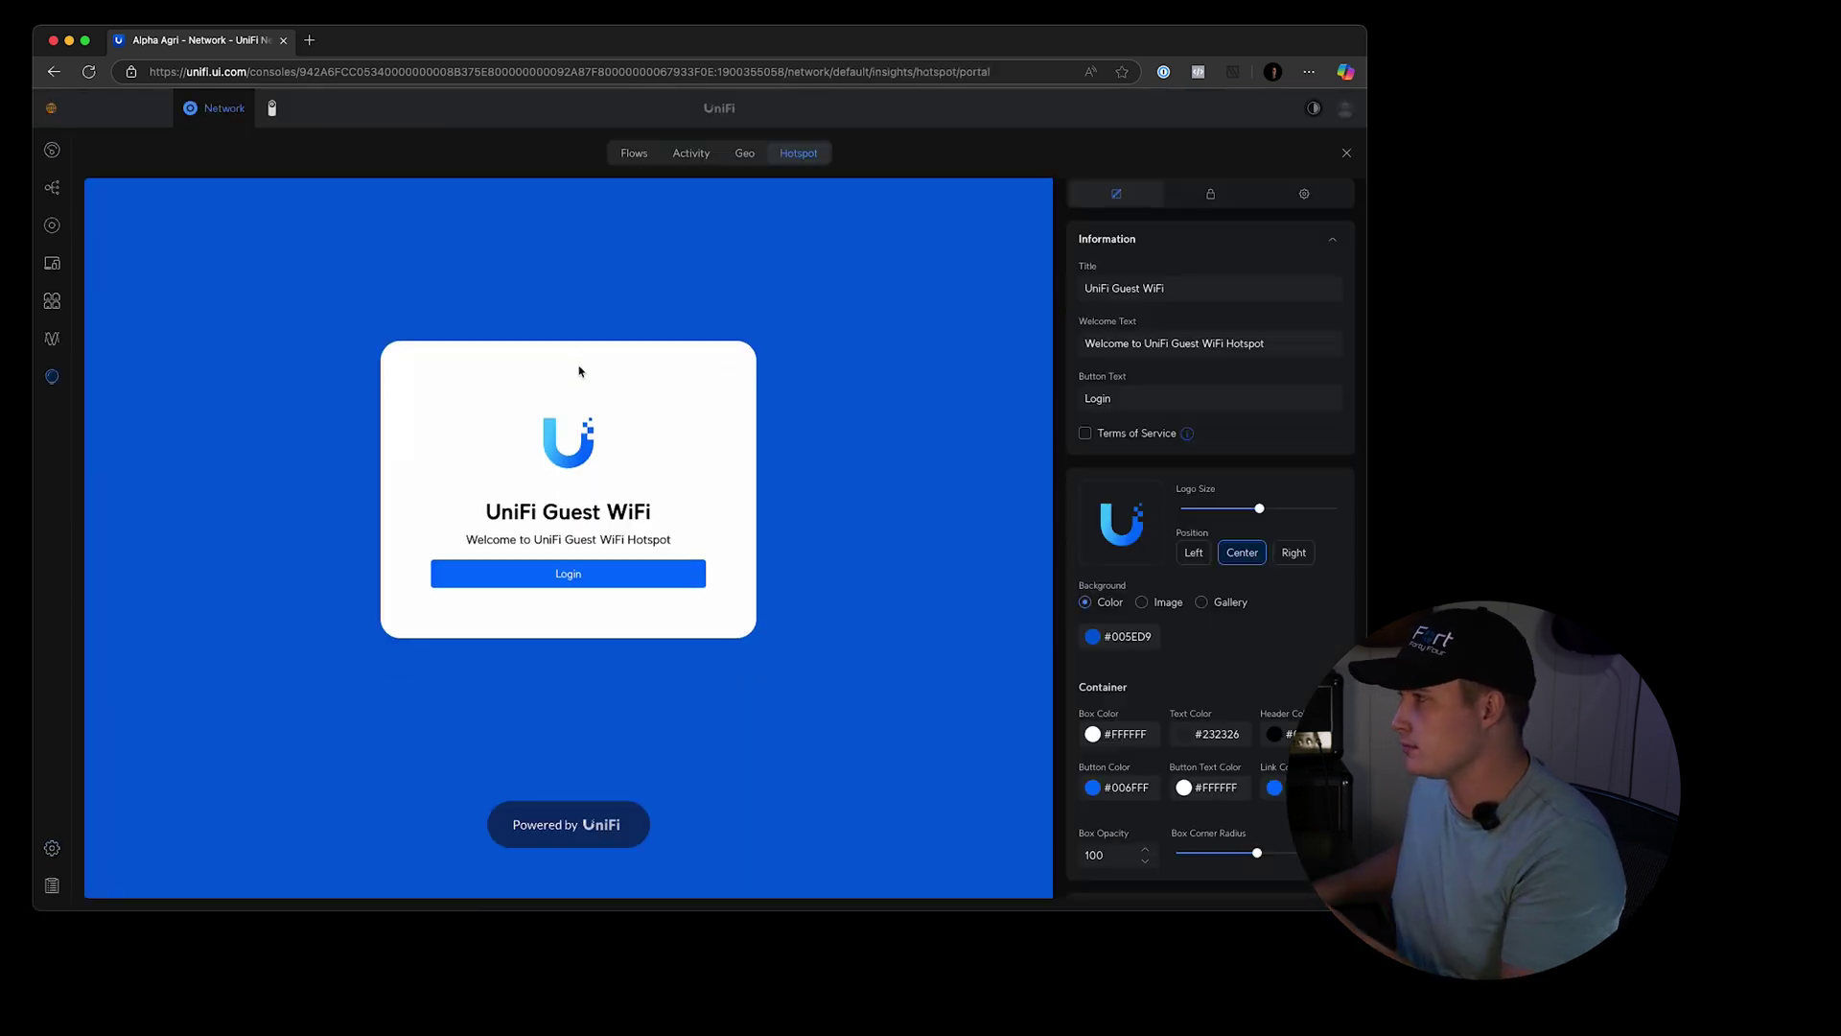
scroll(1208, 547, "down", 3)
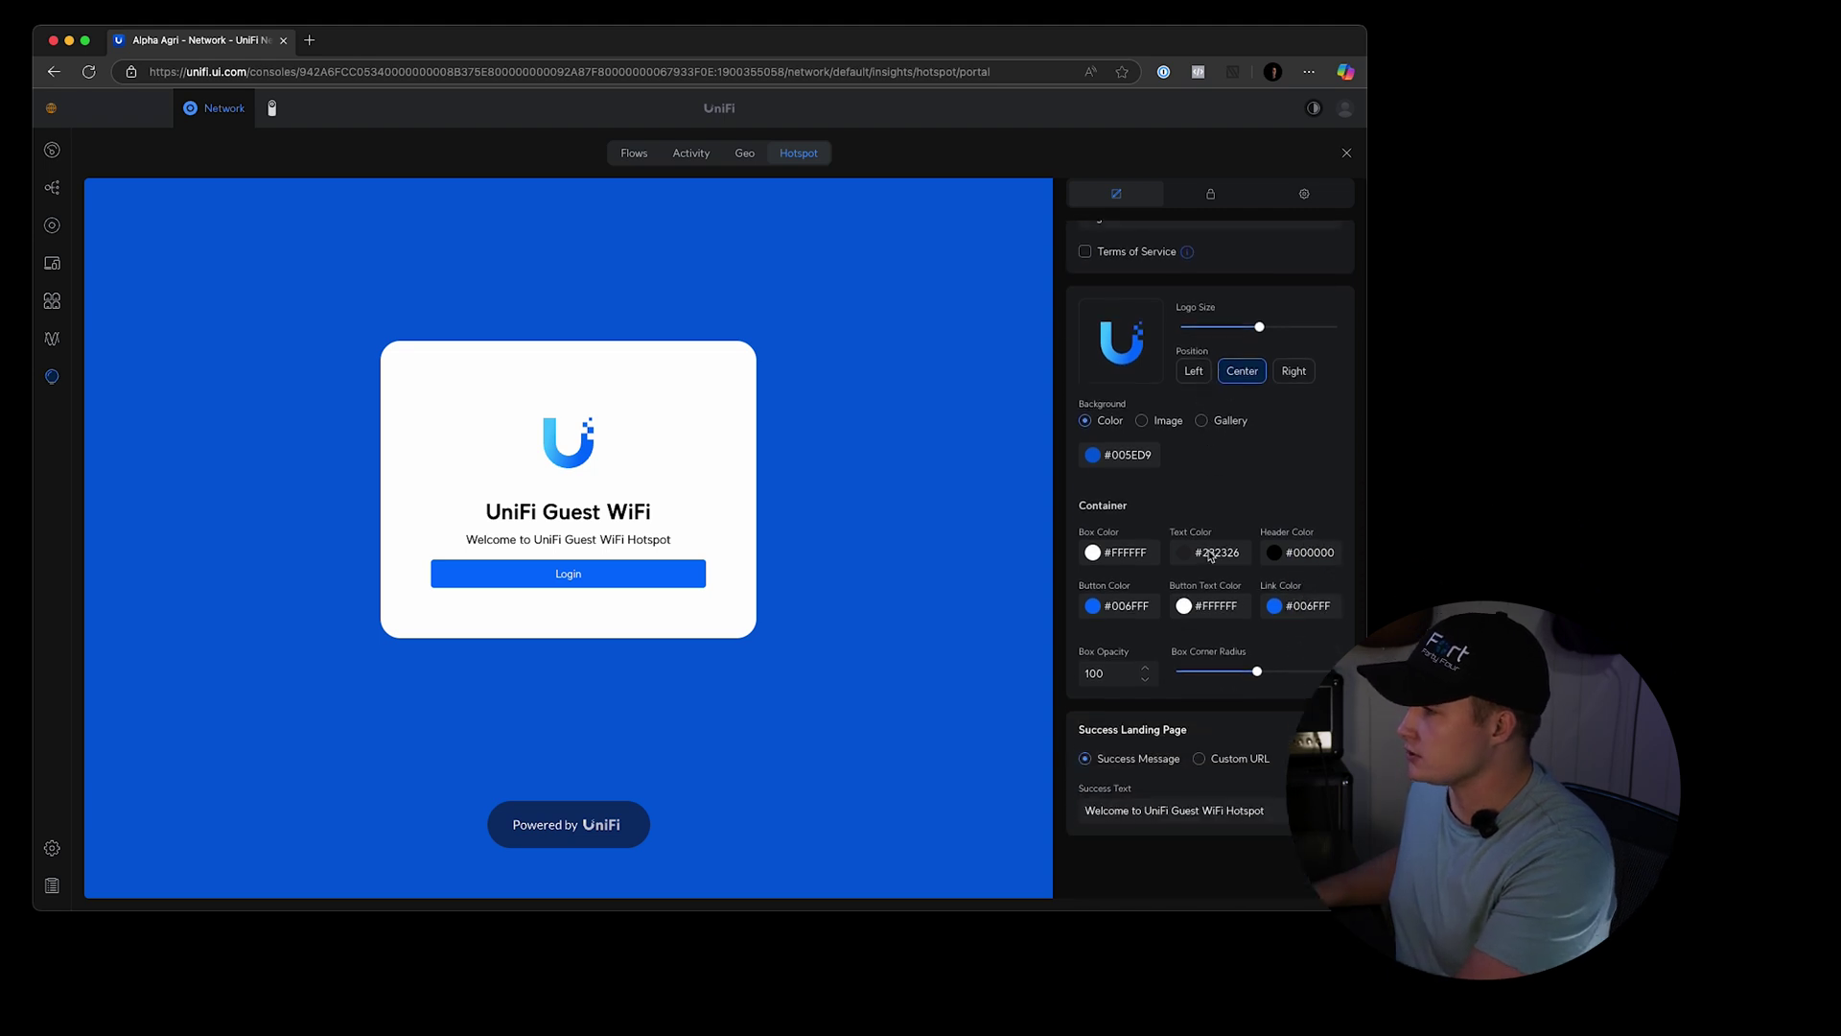
scroll(1208, 546, "up", 3)
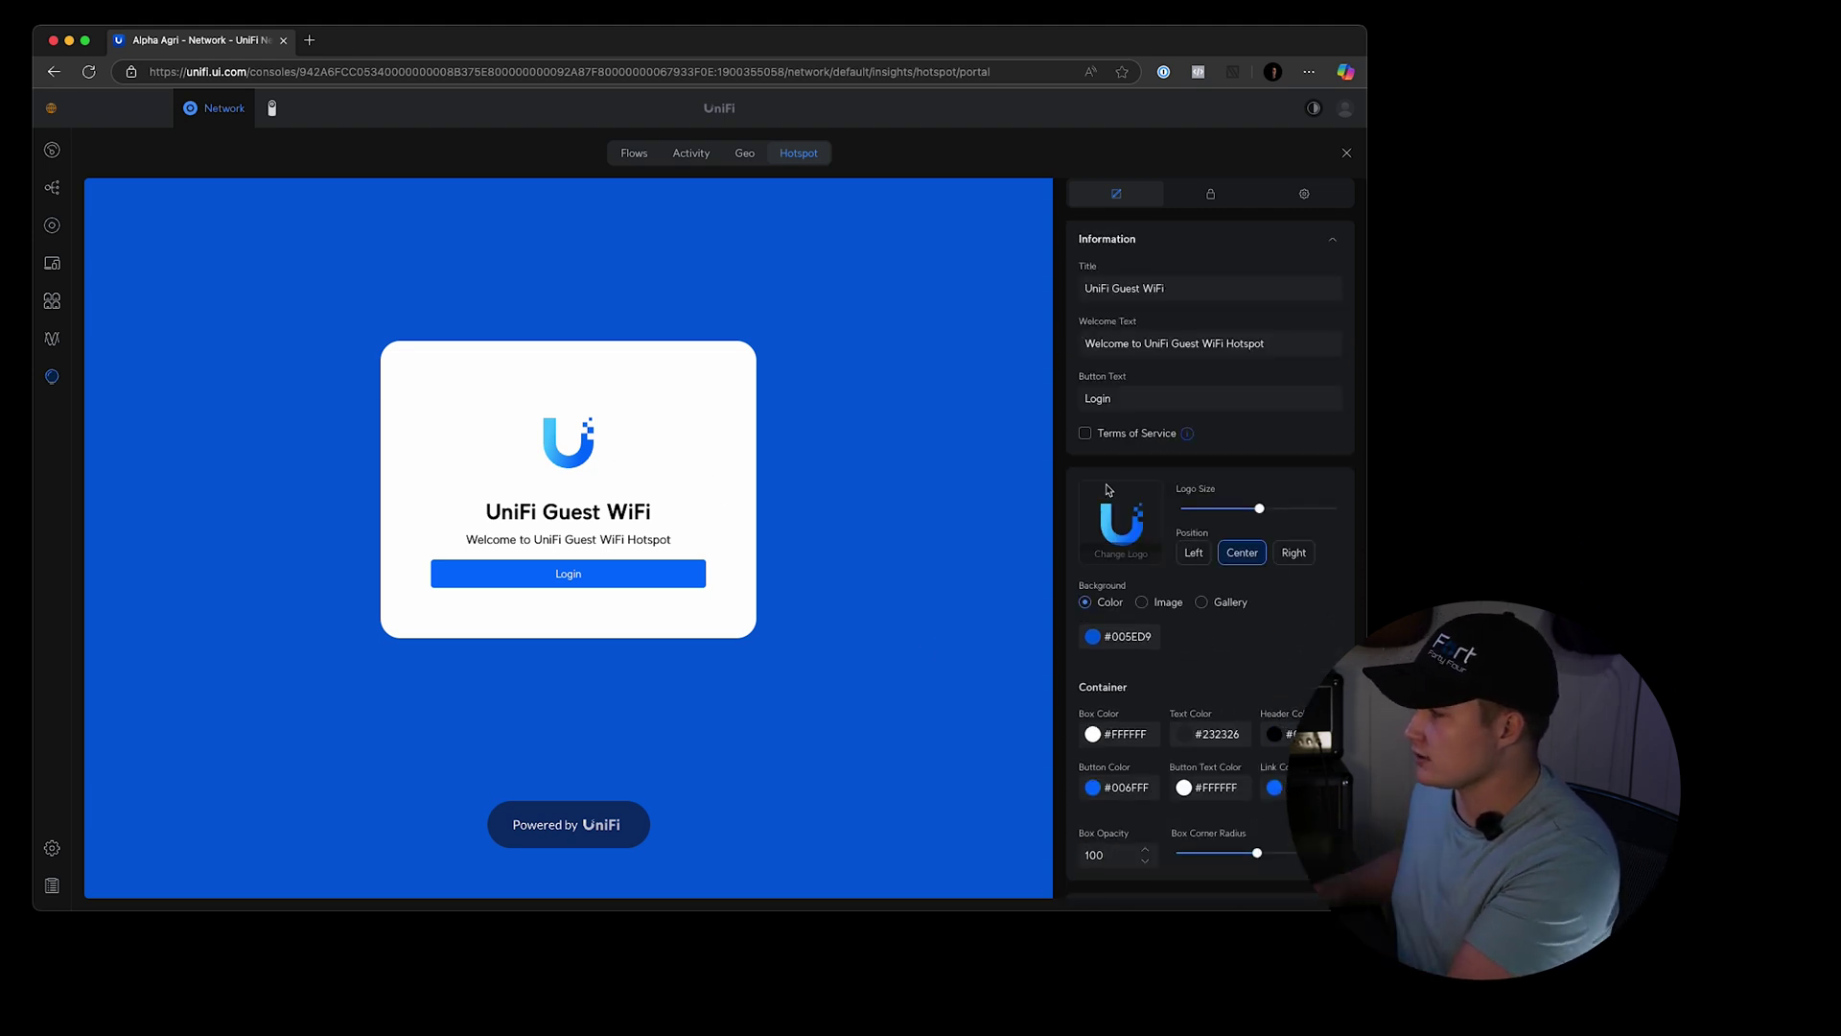
scroll(1177, 610, "down", 3)
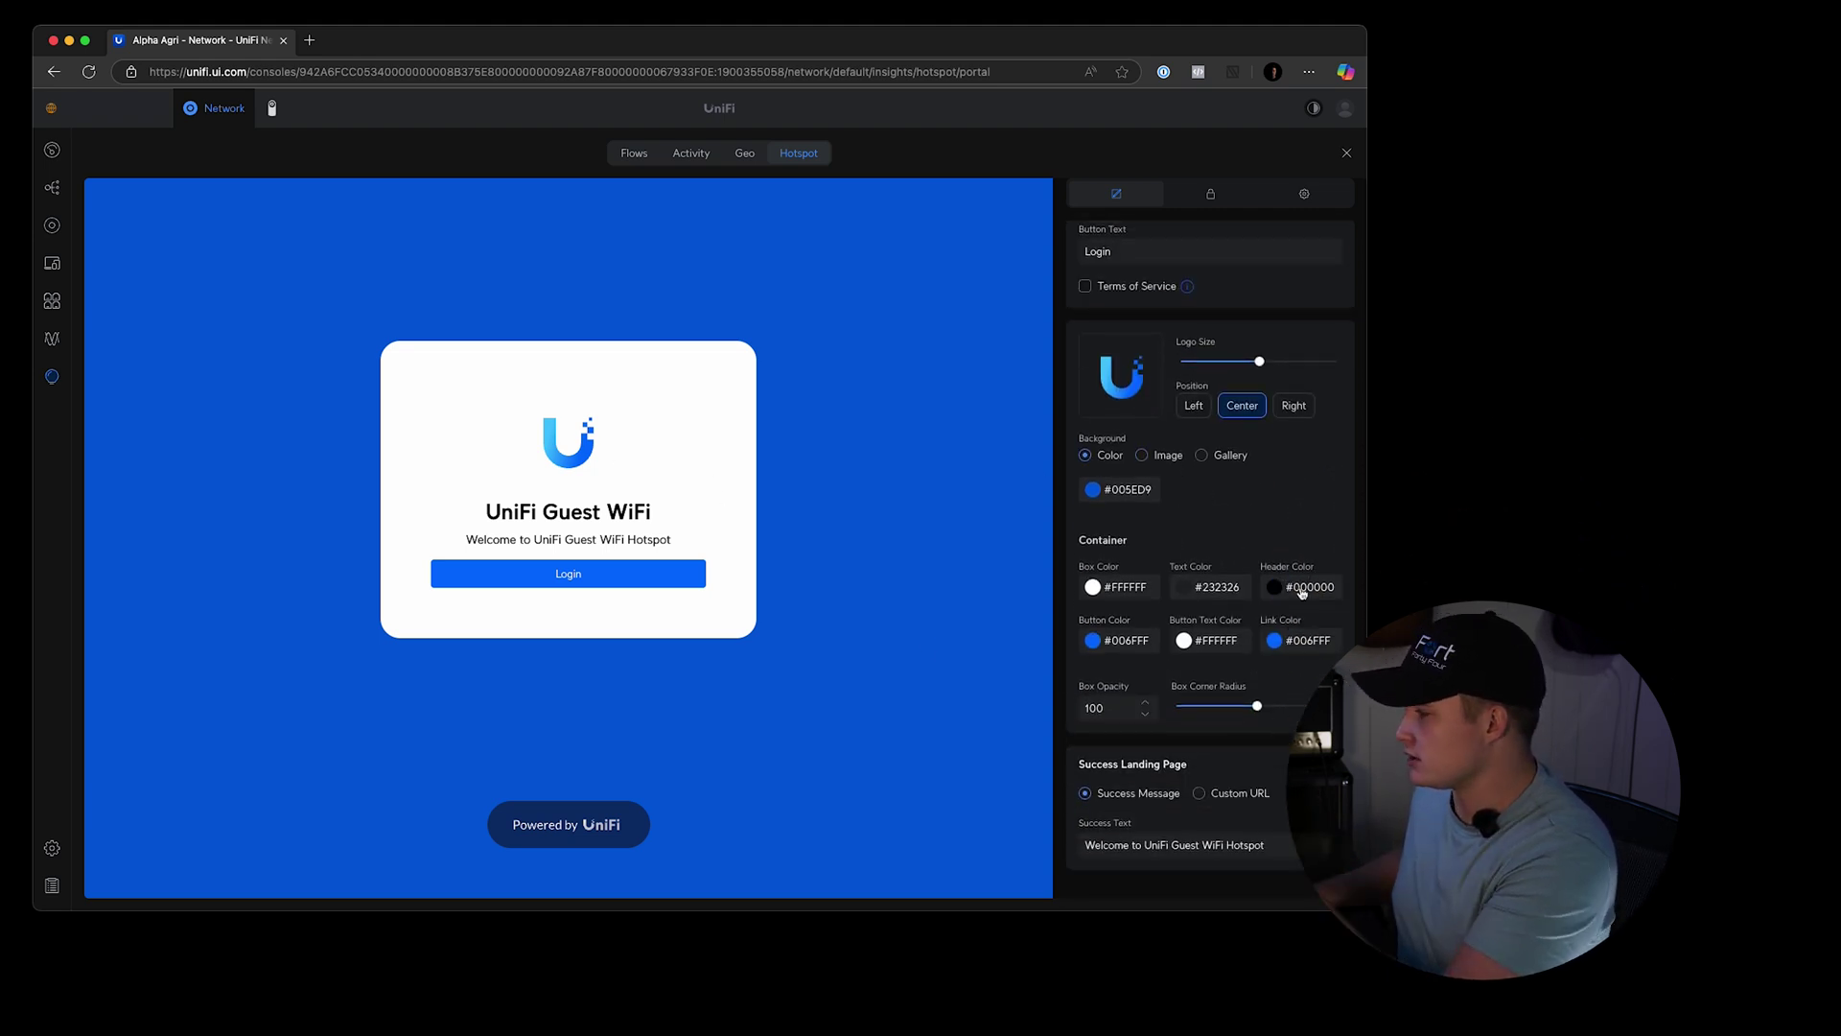
scroll(1230, 527, "up", 2)
scroll(1227, 533, "down", 2)
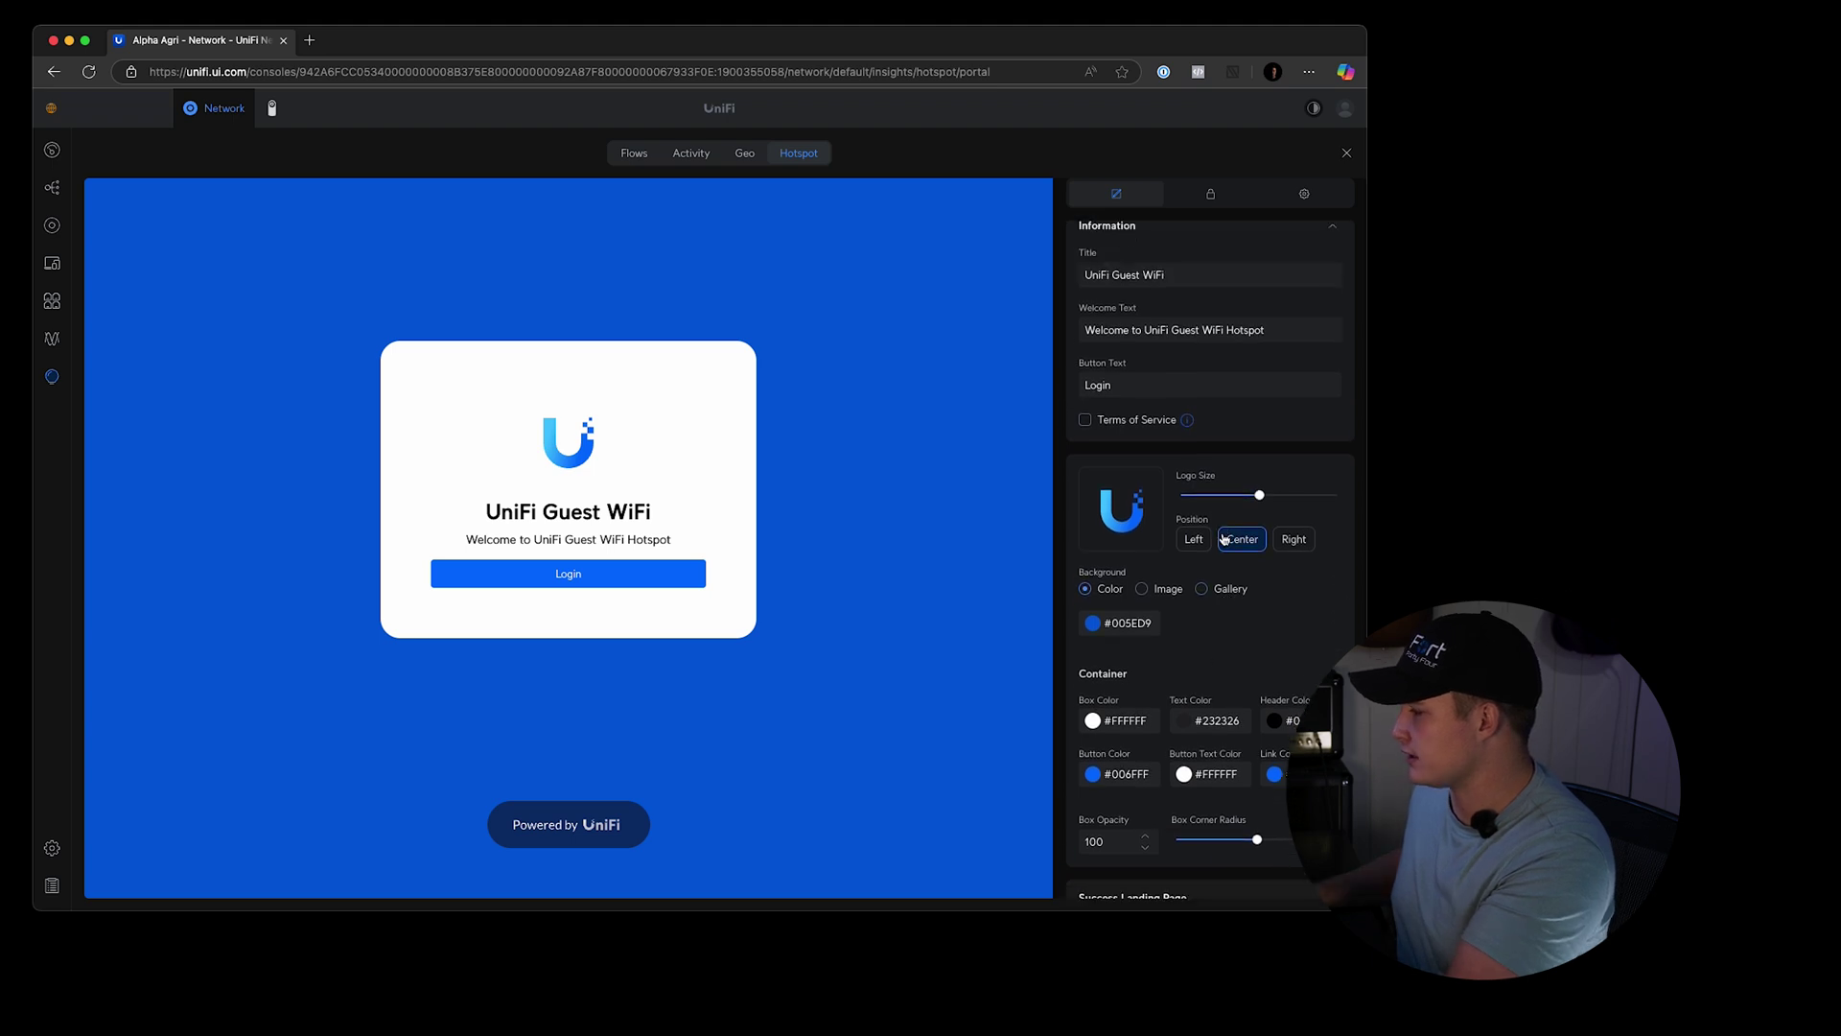
scroll(1224, 539, "down", 3)
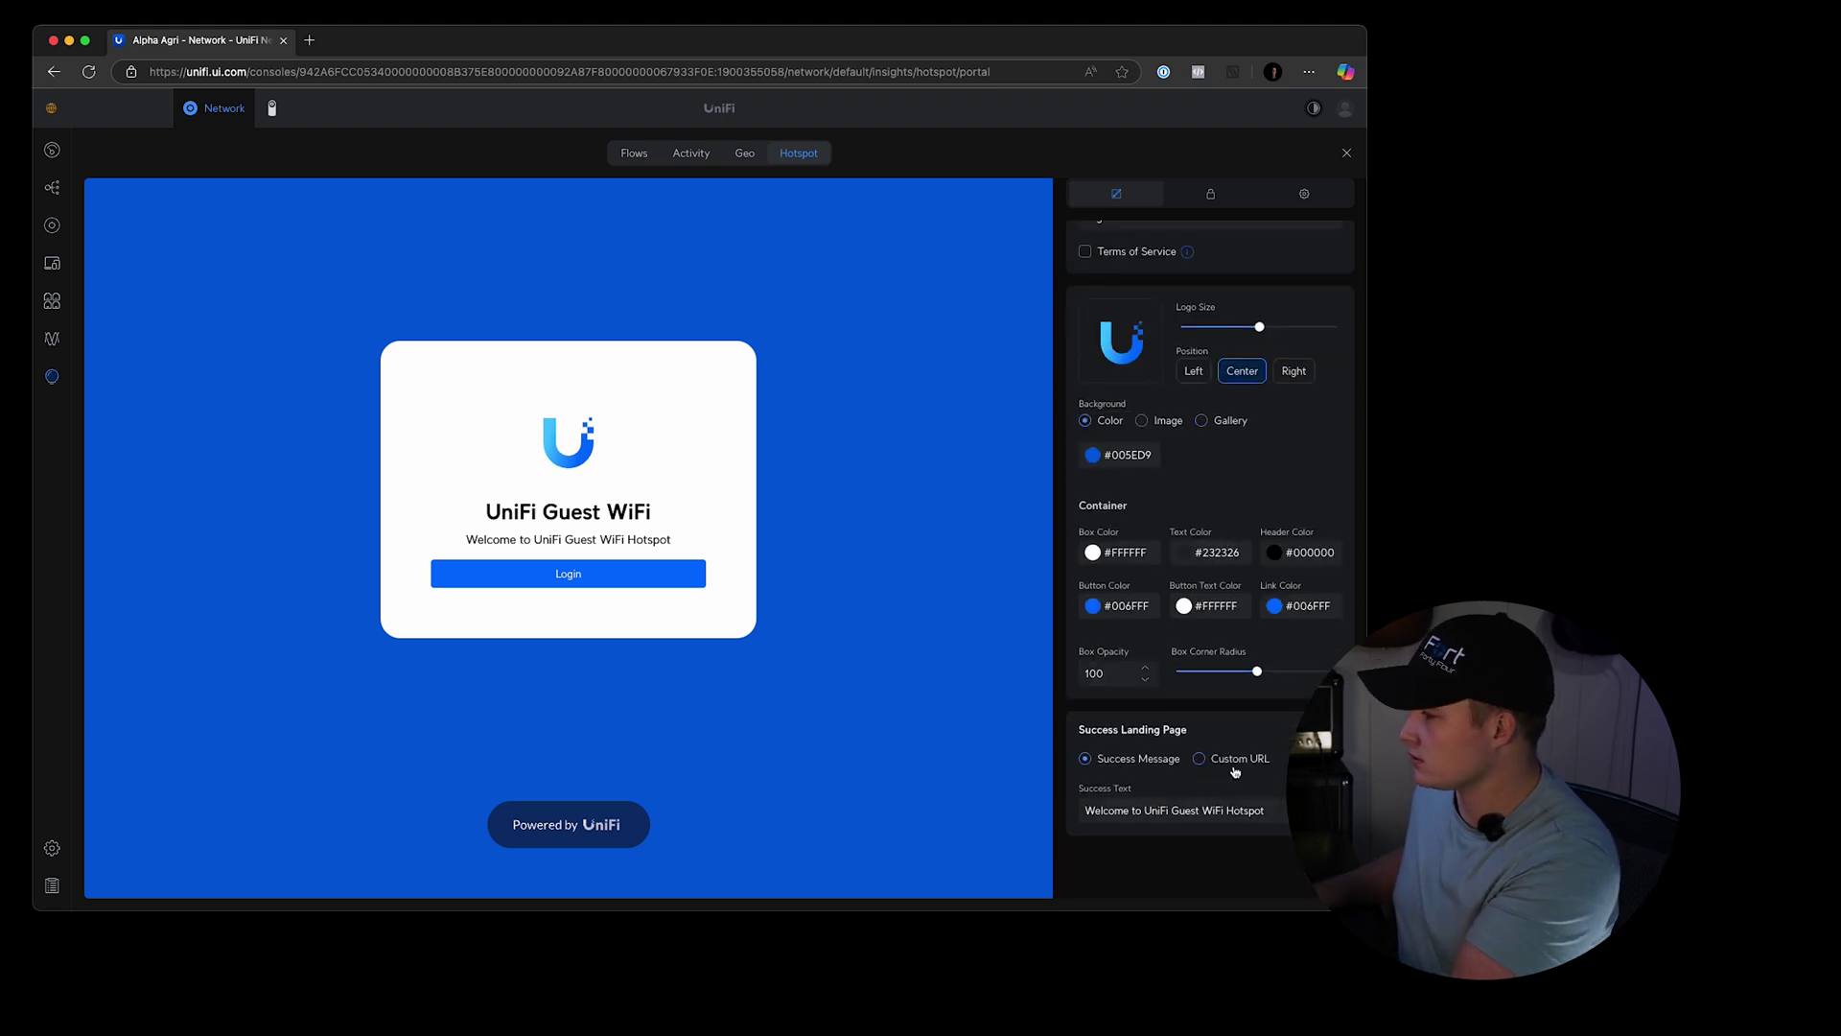
- Choose a custom post-login redirect URL, then browse the settings, authentication and design tabs
left_click(1232, 760)
scroll(1192, 455, "up", 5)
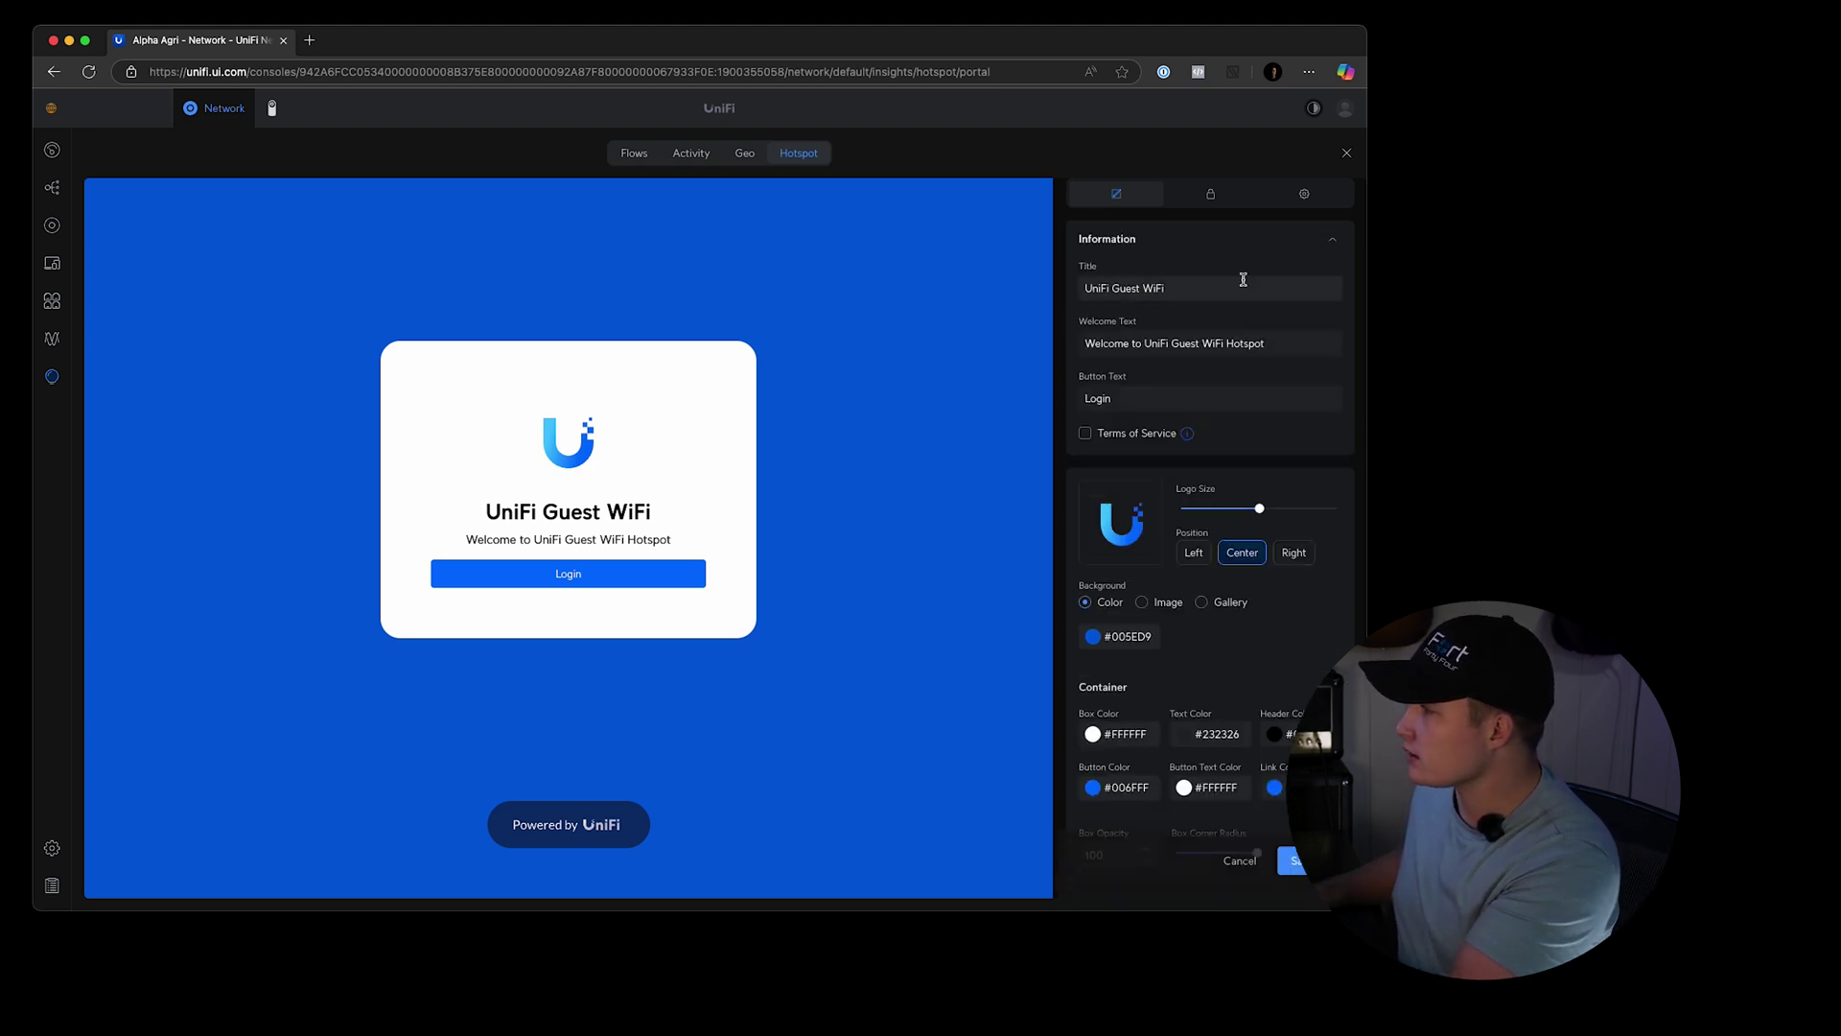
left_click(1220, 206)
left_click(1210, 195)
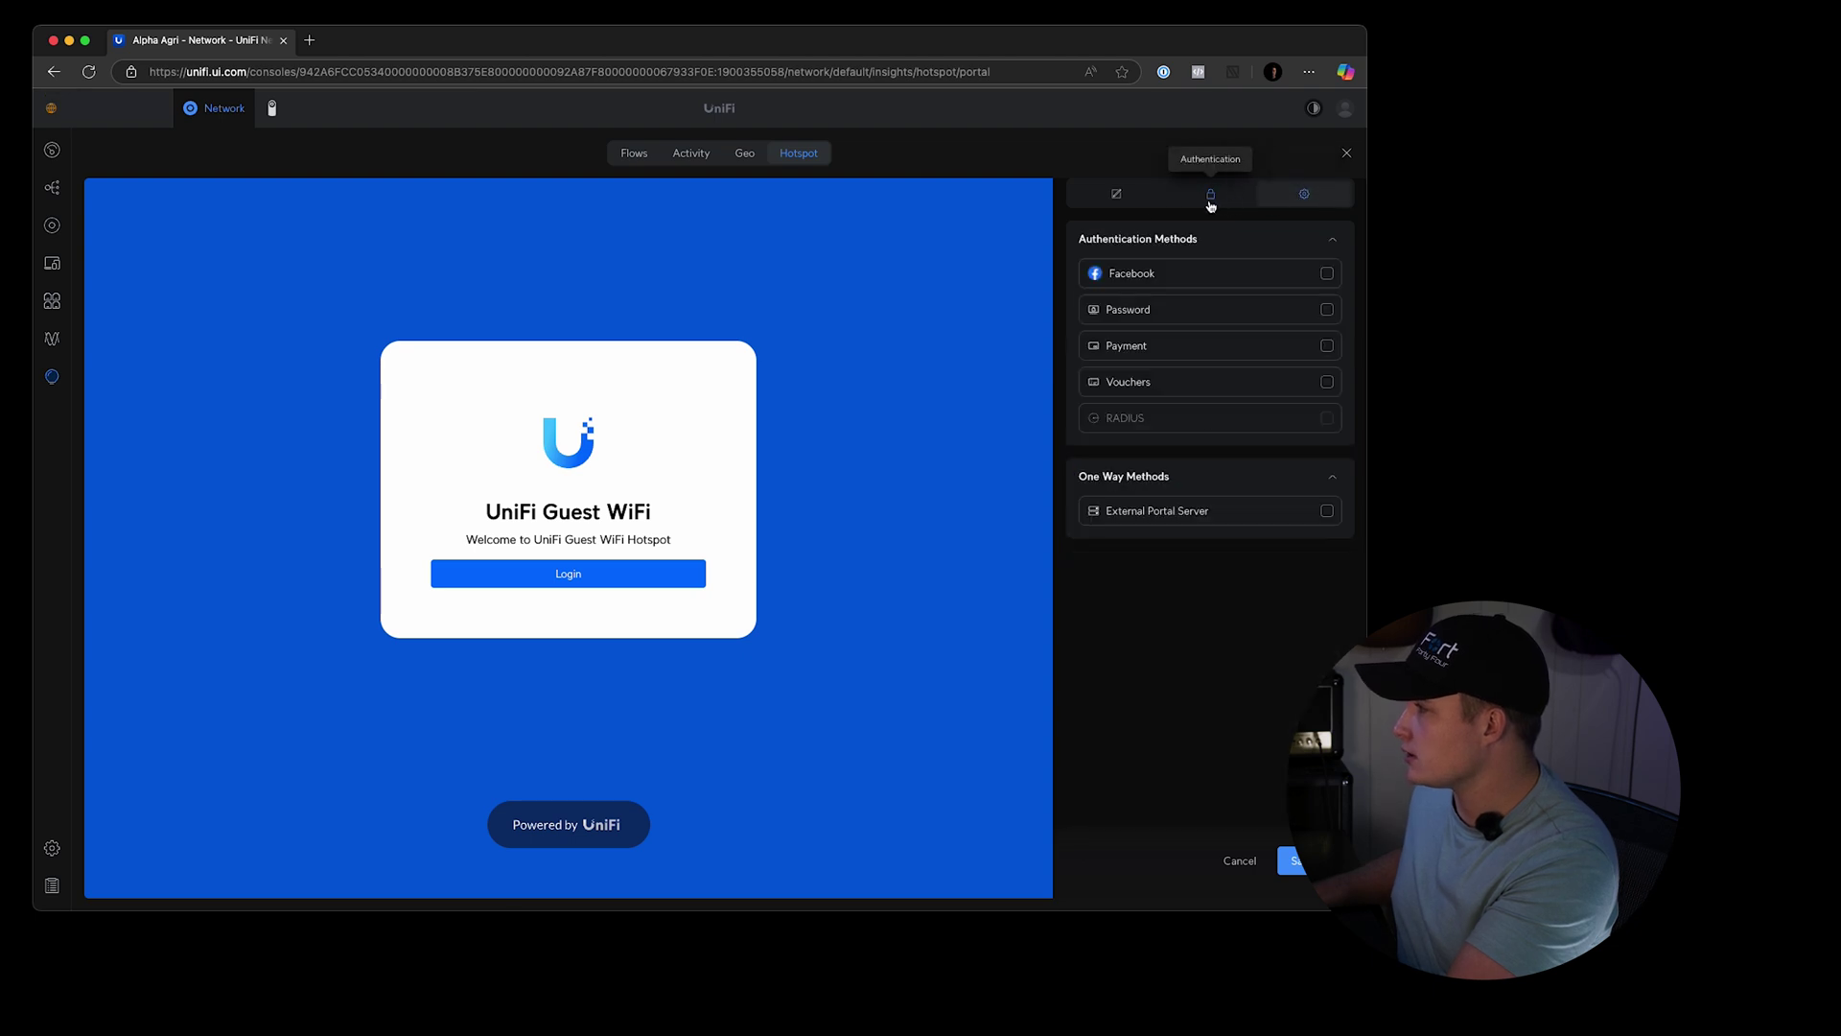
left_click(1114, 194)
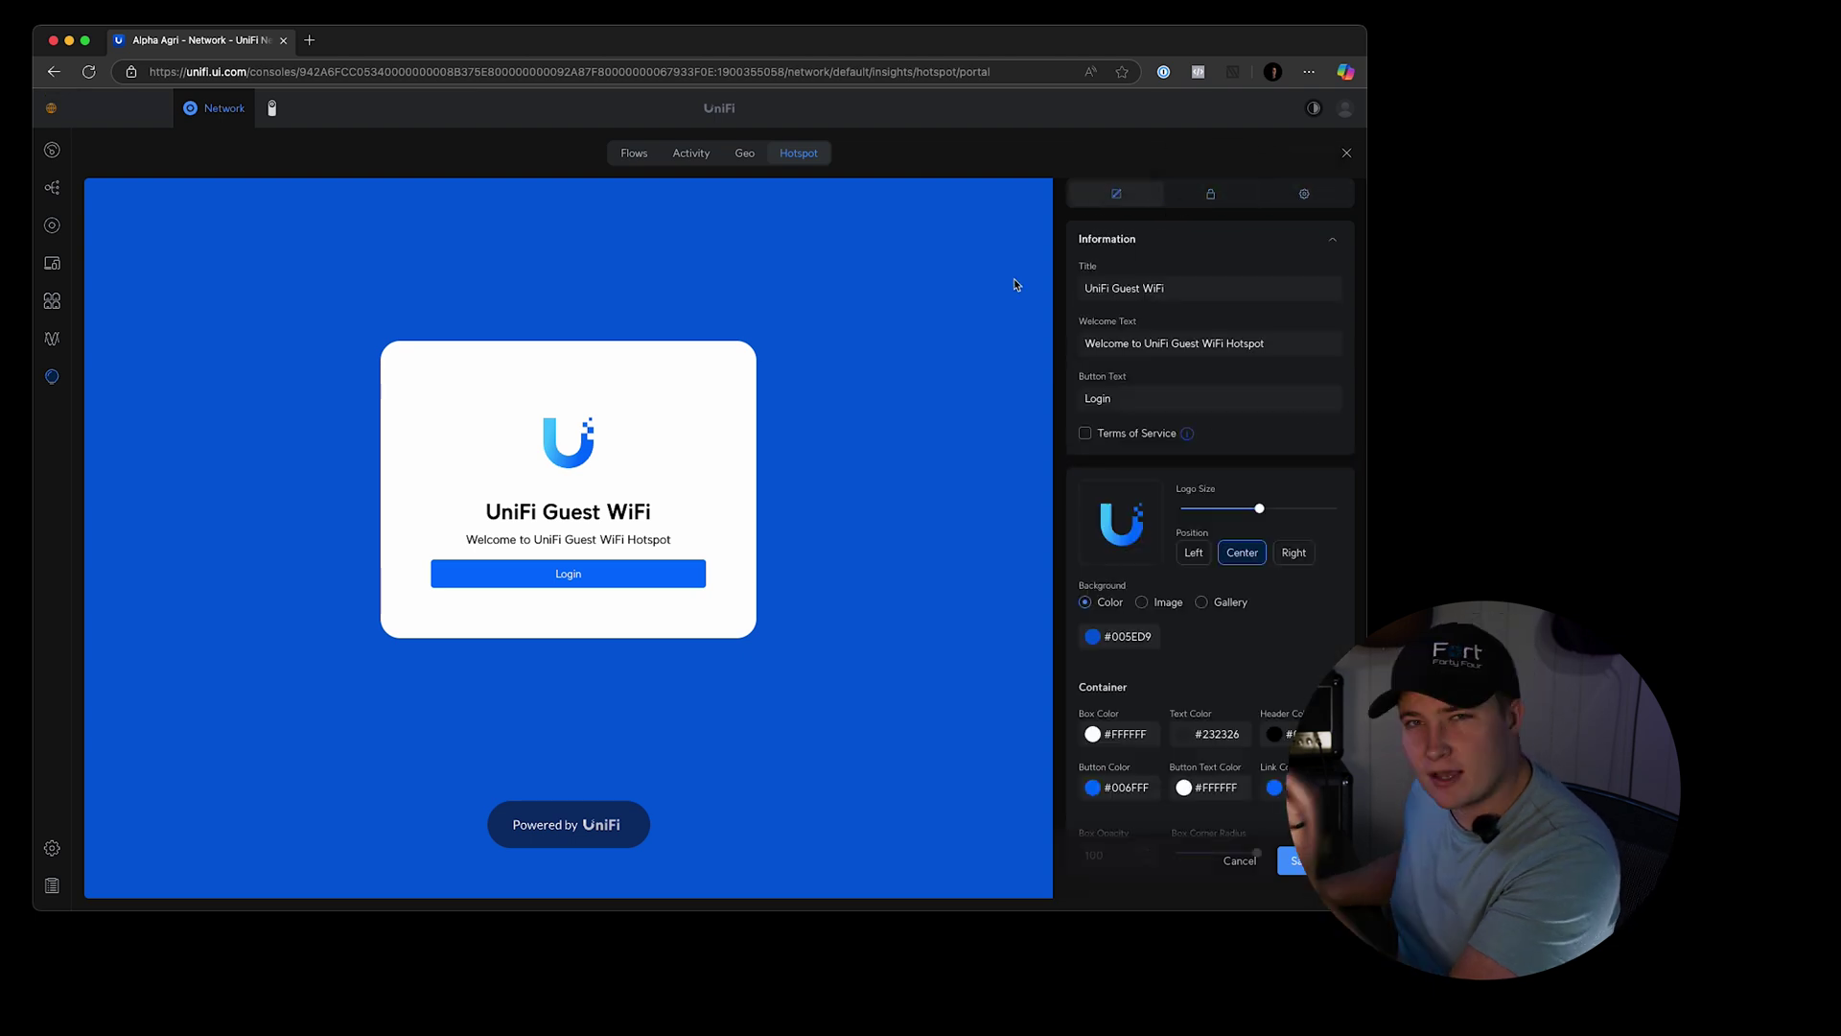